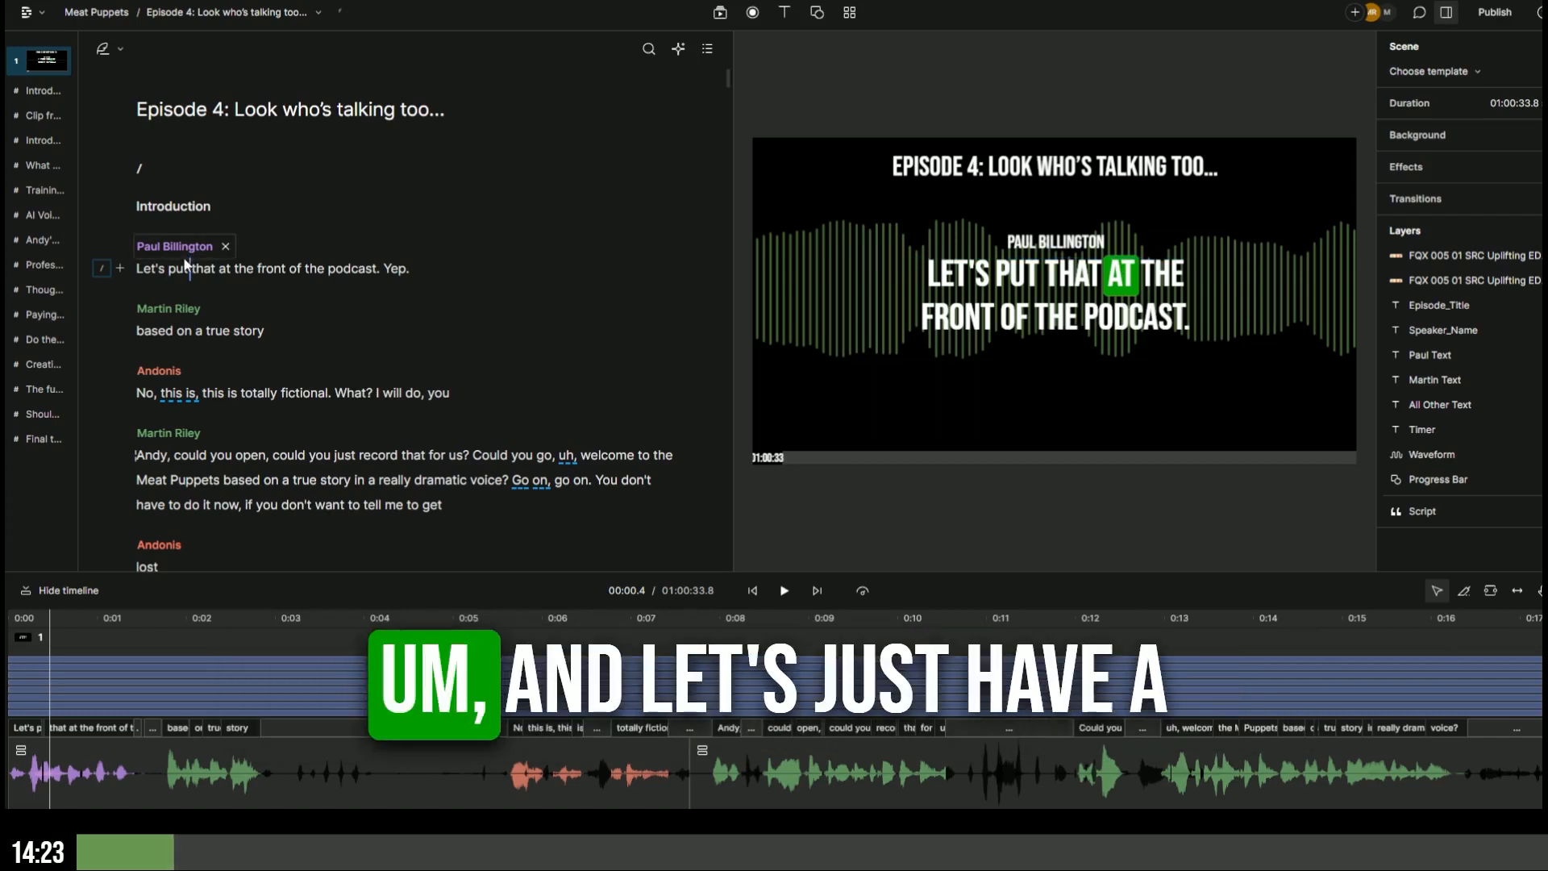
- Play the episode's opening lines from the start, pause, then switch to the SquadCast dashboard
left_click(138, 269)
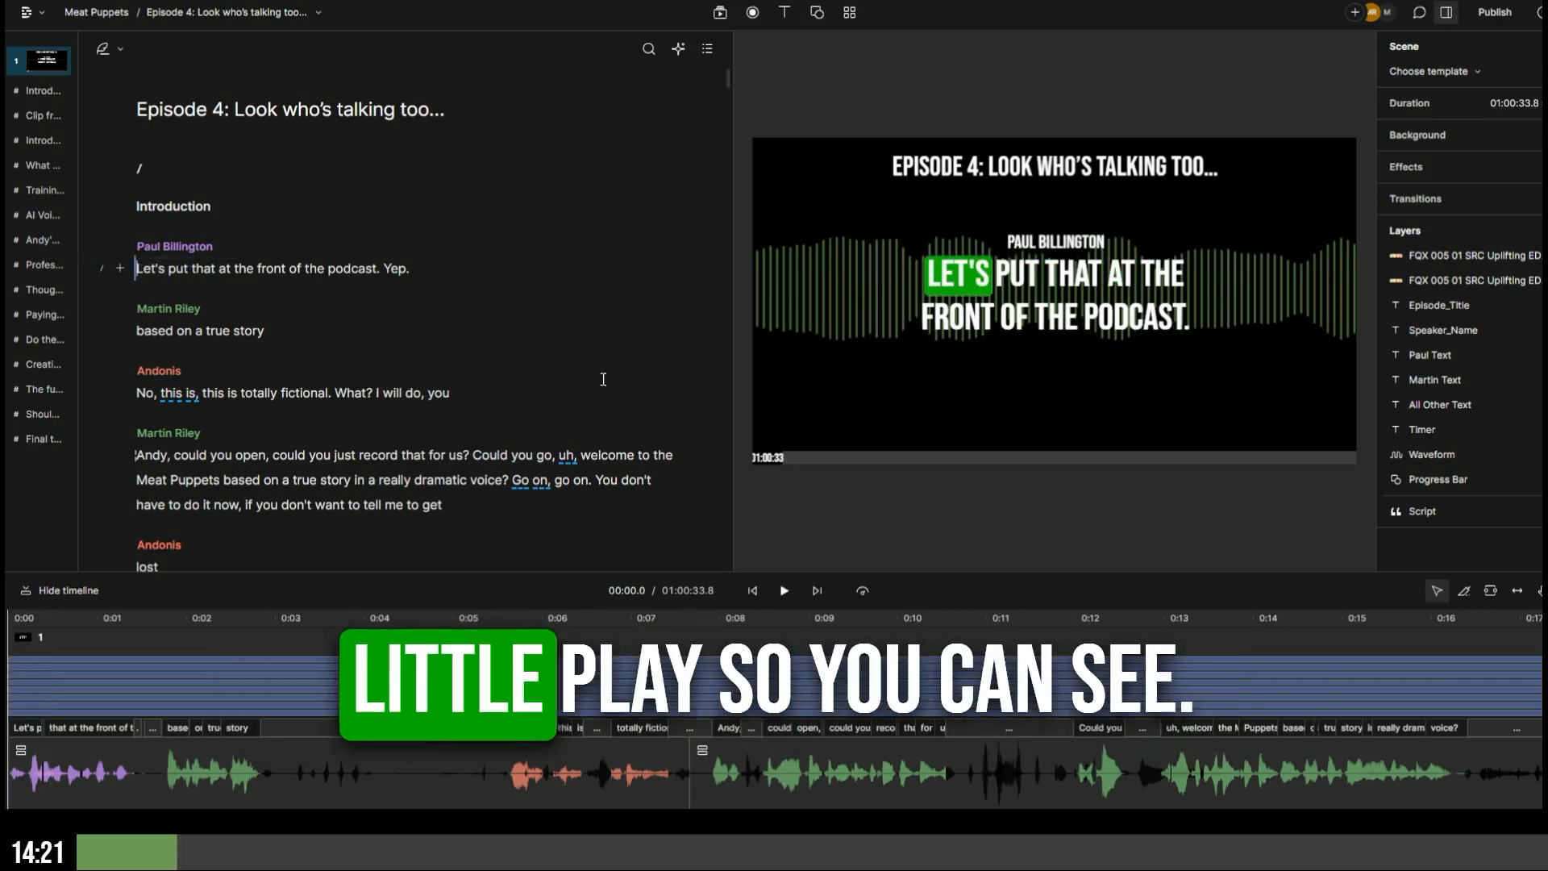
left_click(782, 593)
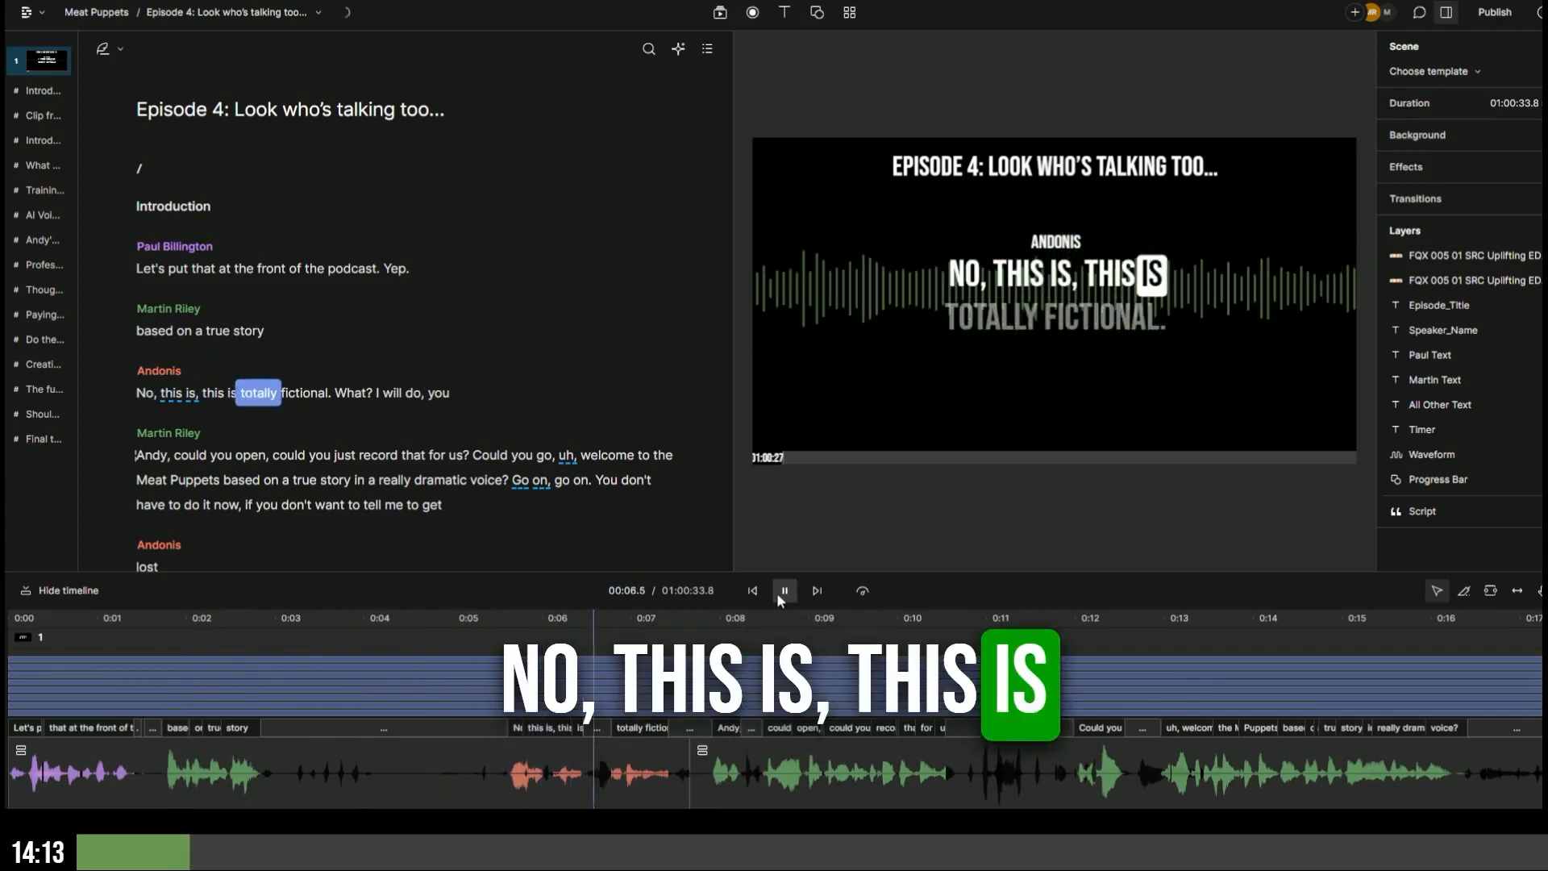
left_click(779, 594)
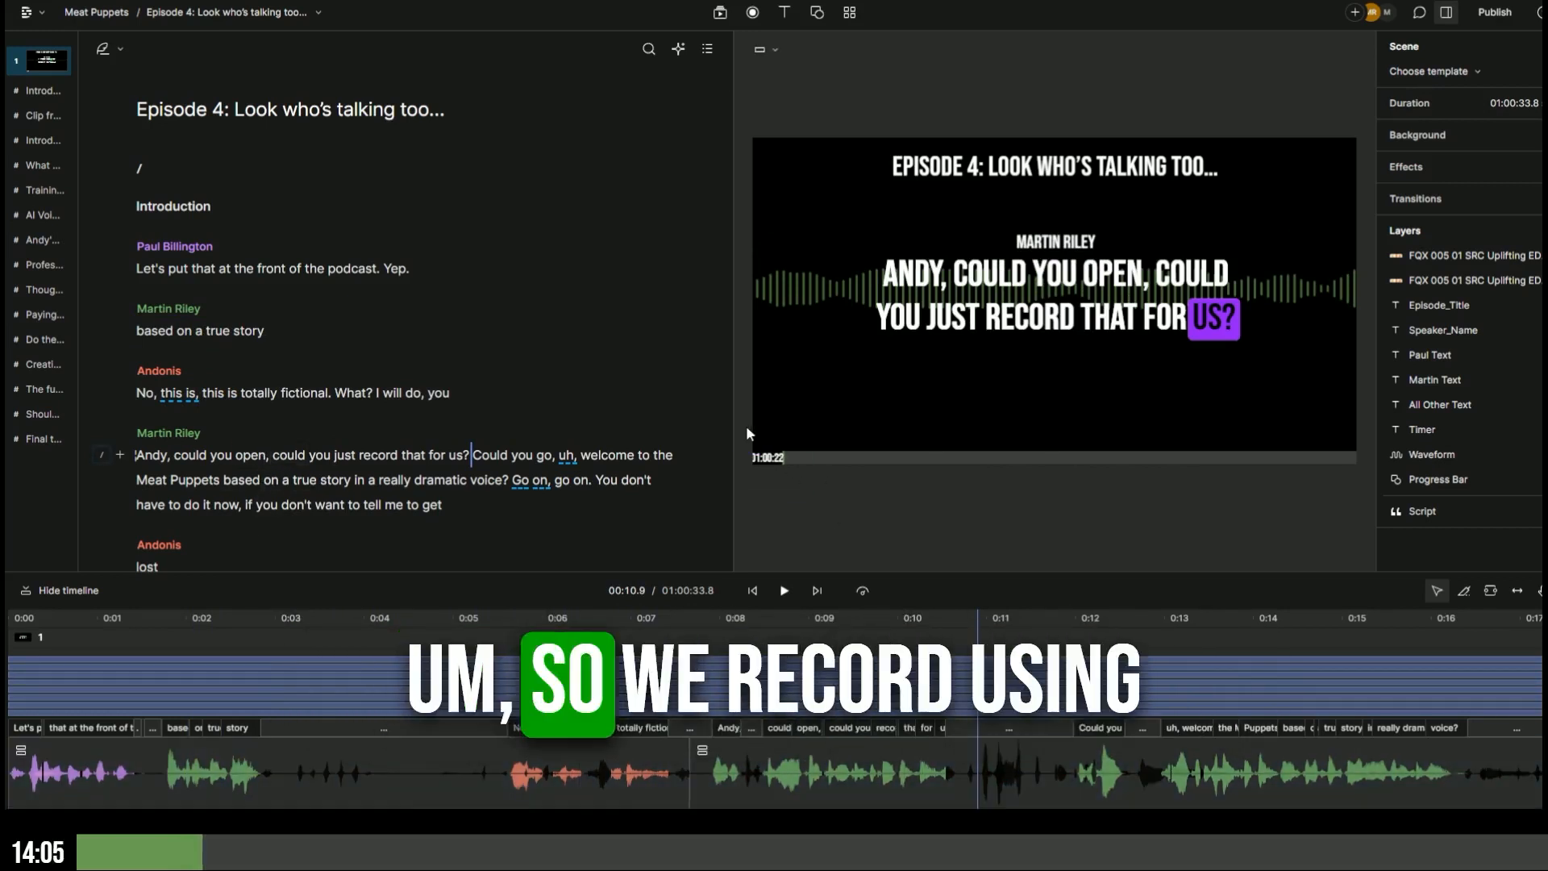
key("alt+Tab")
key("alt+Tab")
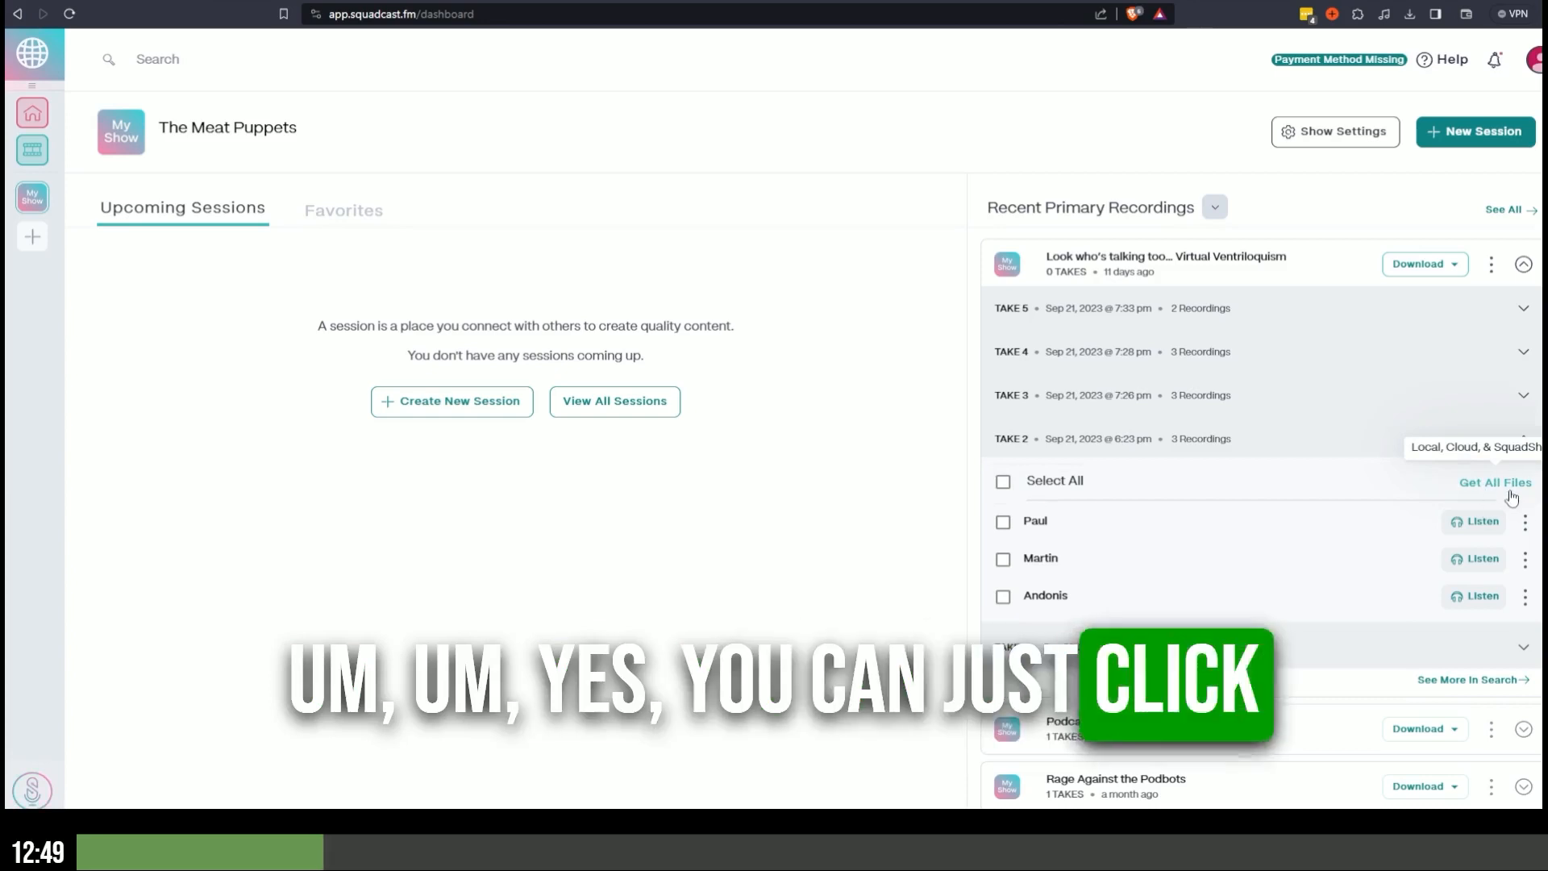
- Check a participant's recording options and the downloaded WAV takes, then return to Descript
left_click(1523, 521)
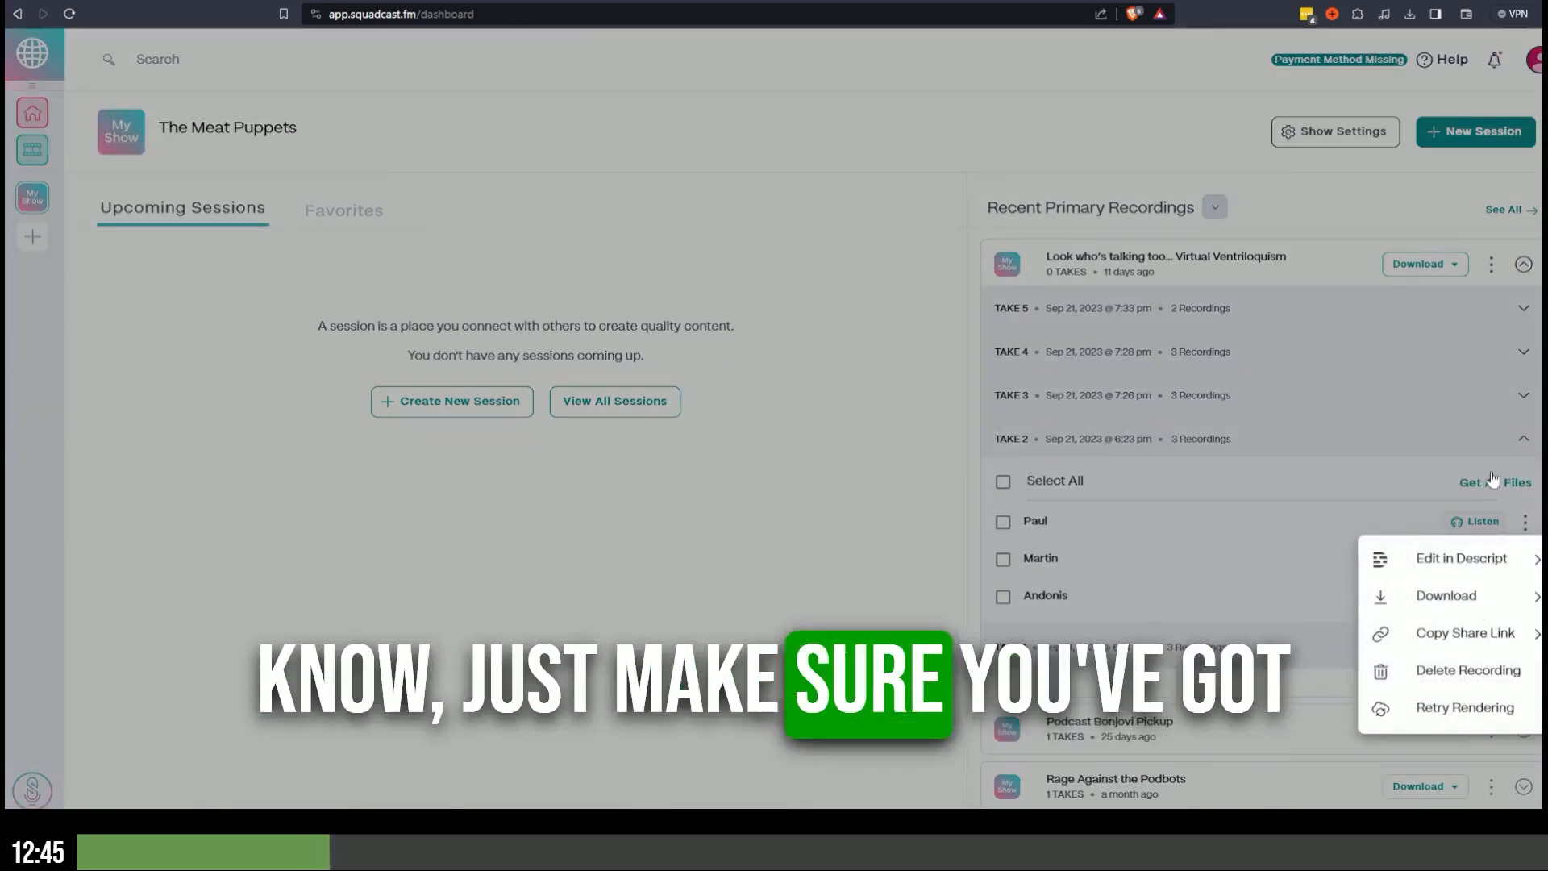
left_click(1381, 475)
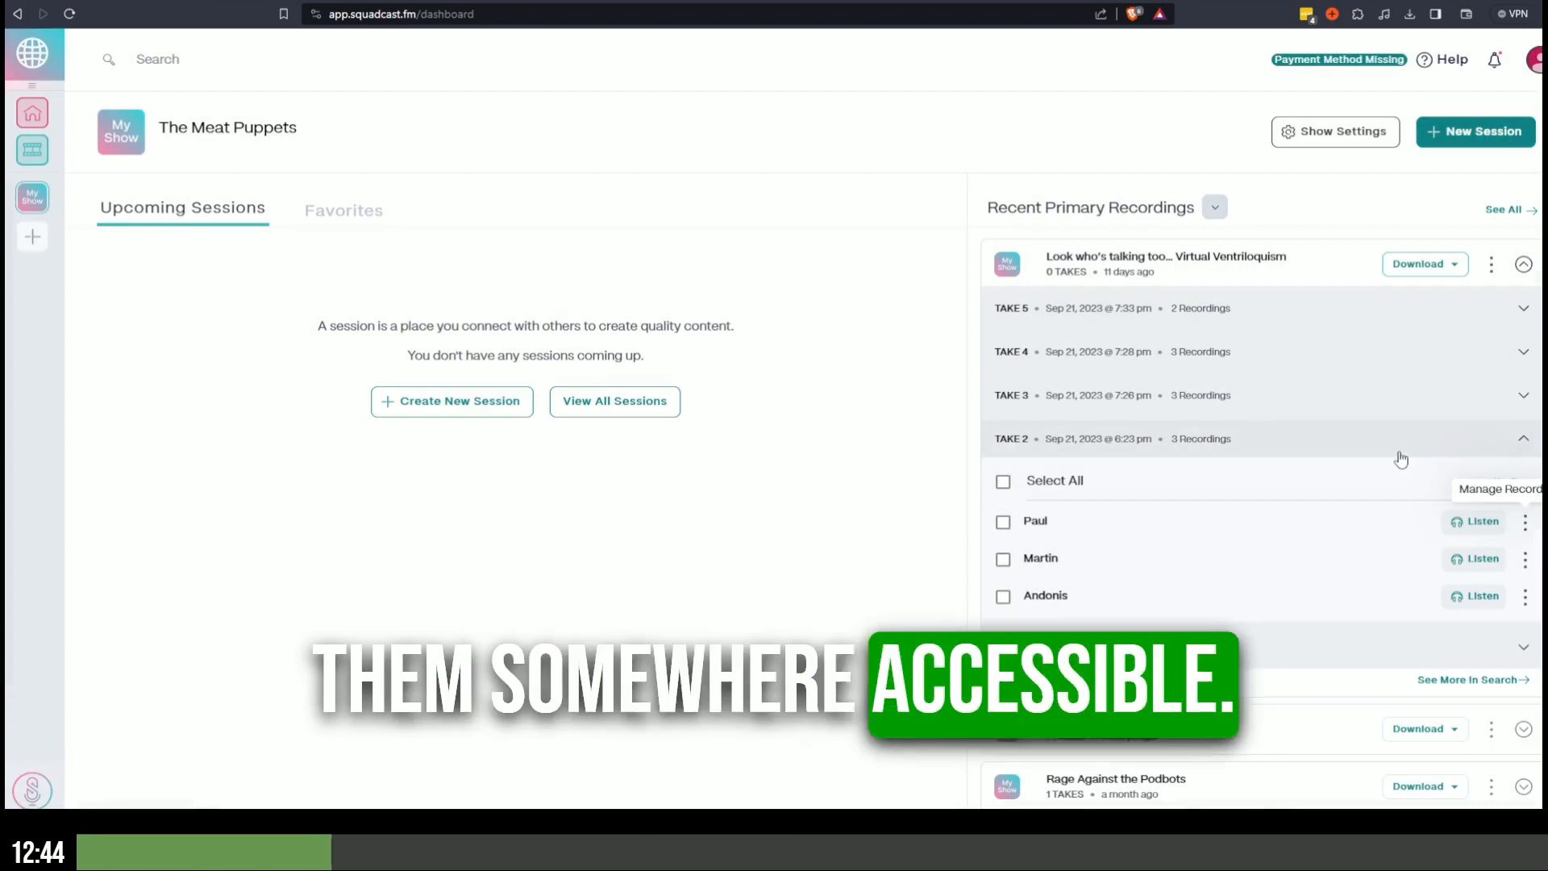
key("alt+Tab")
left_click(1263, 405)
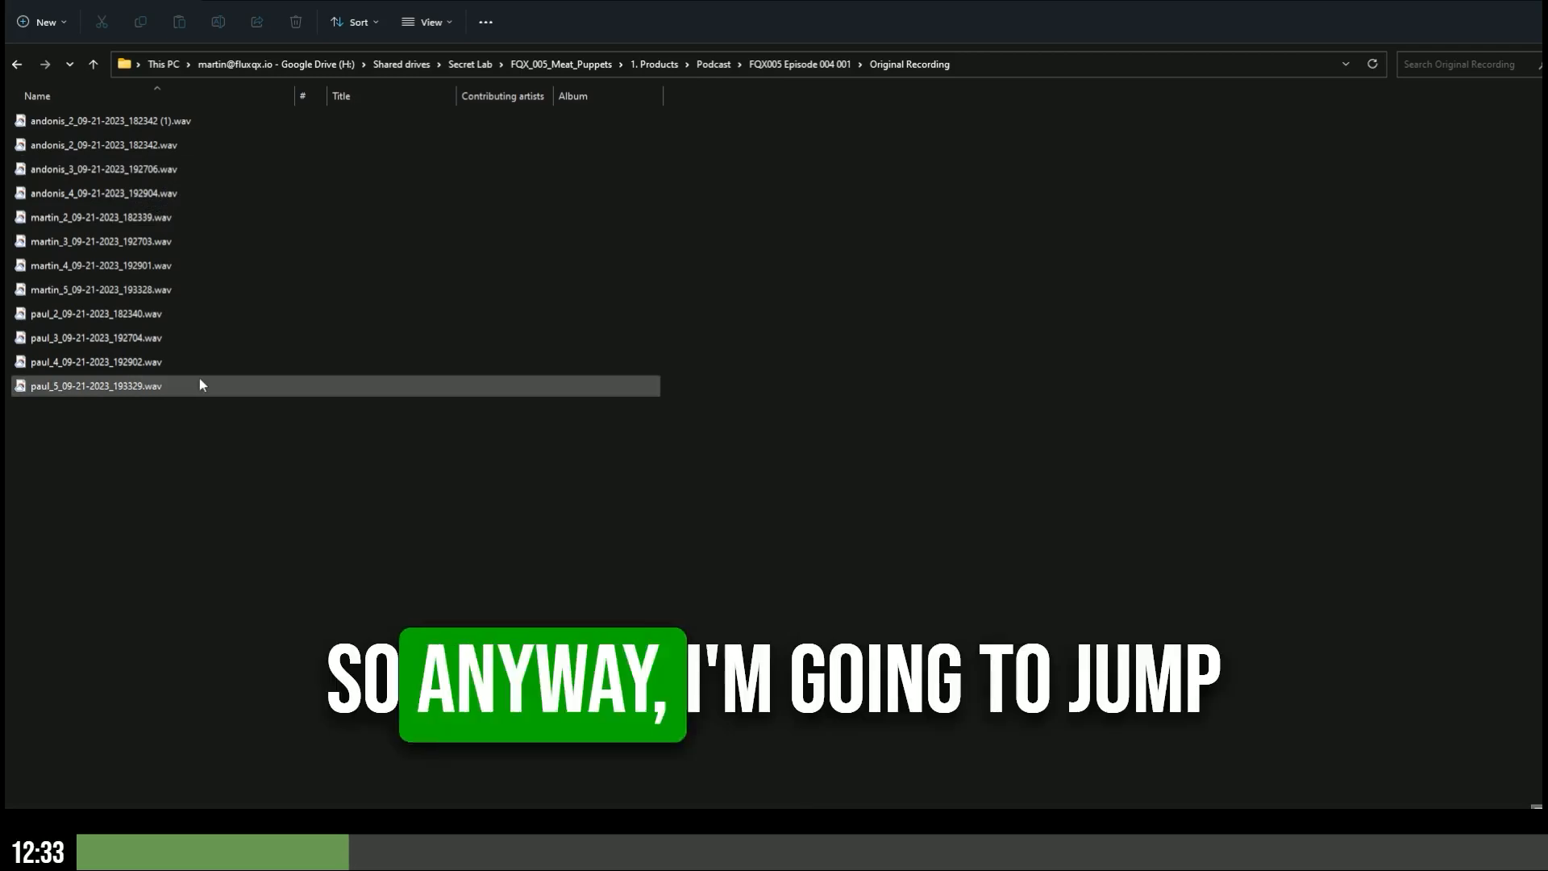
key("alt+Tab")
key("alt+Tab")
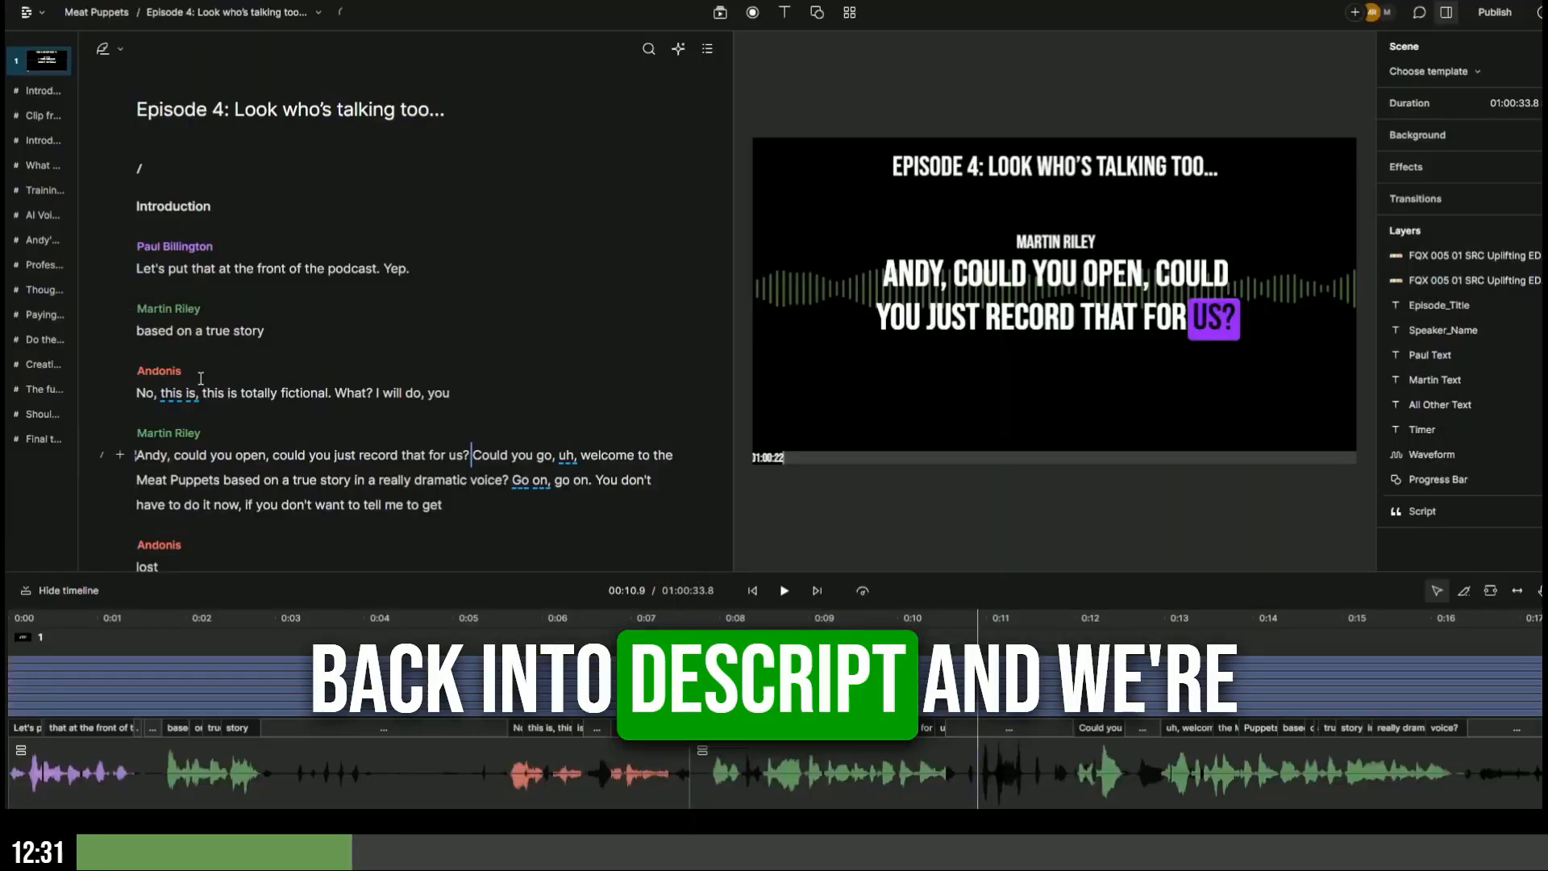
left_click(31, 12)
- Create a new audio project in the Private workspace titled 'Tutorial'
left_click(61, 51)
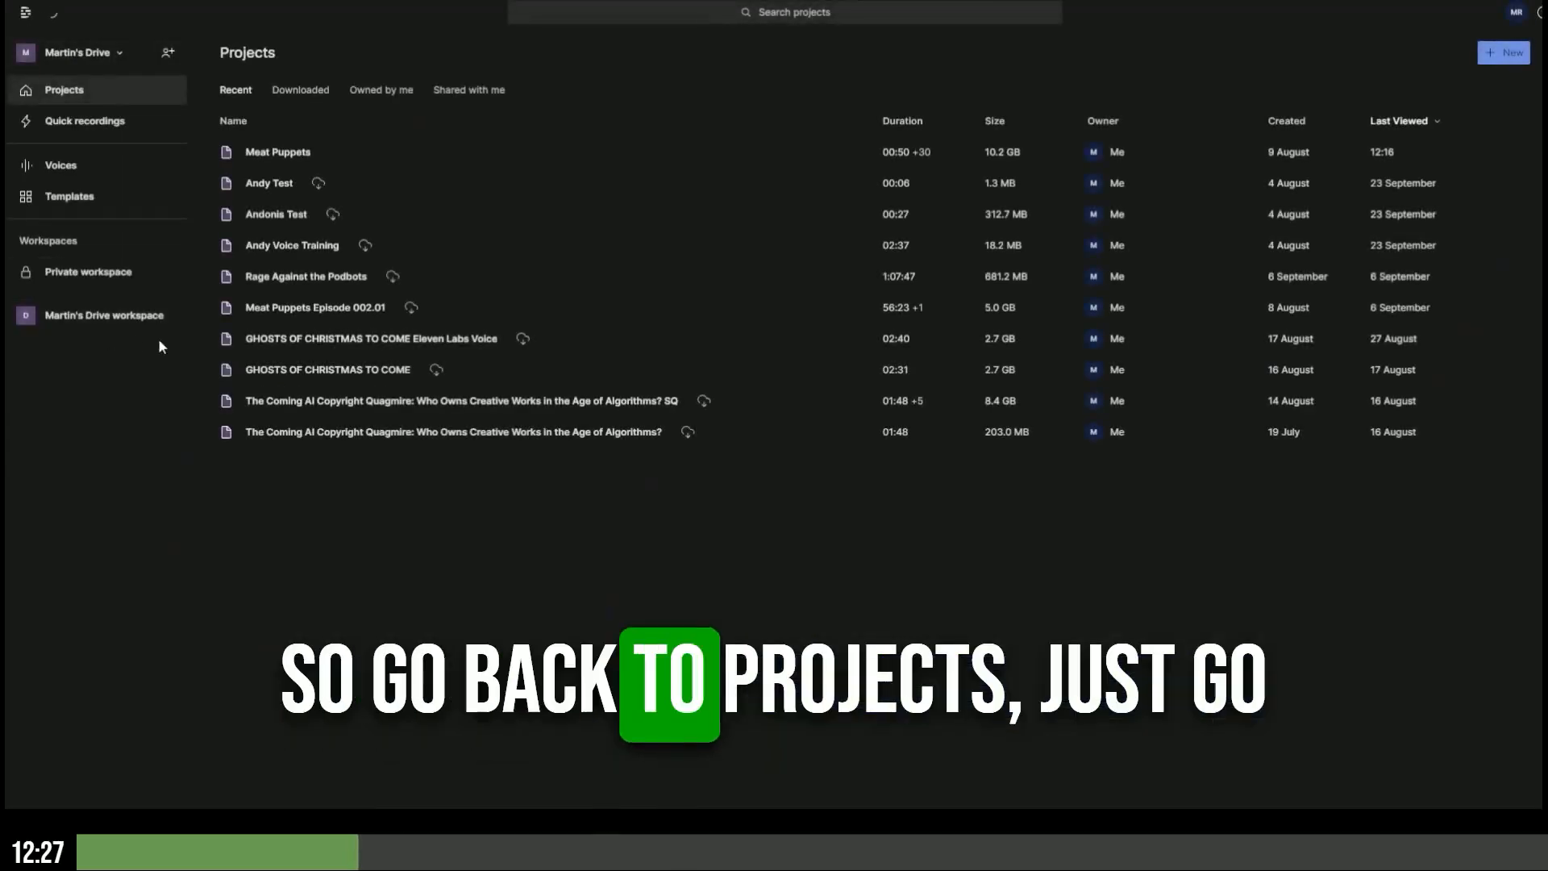
left_click(105, 273)
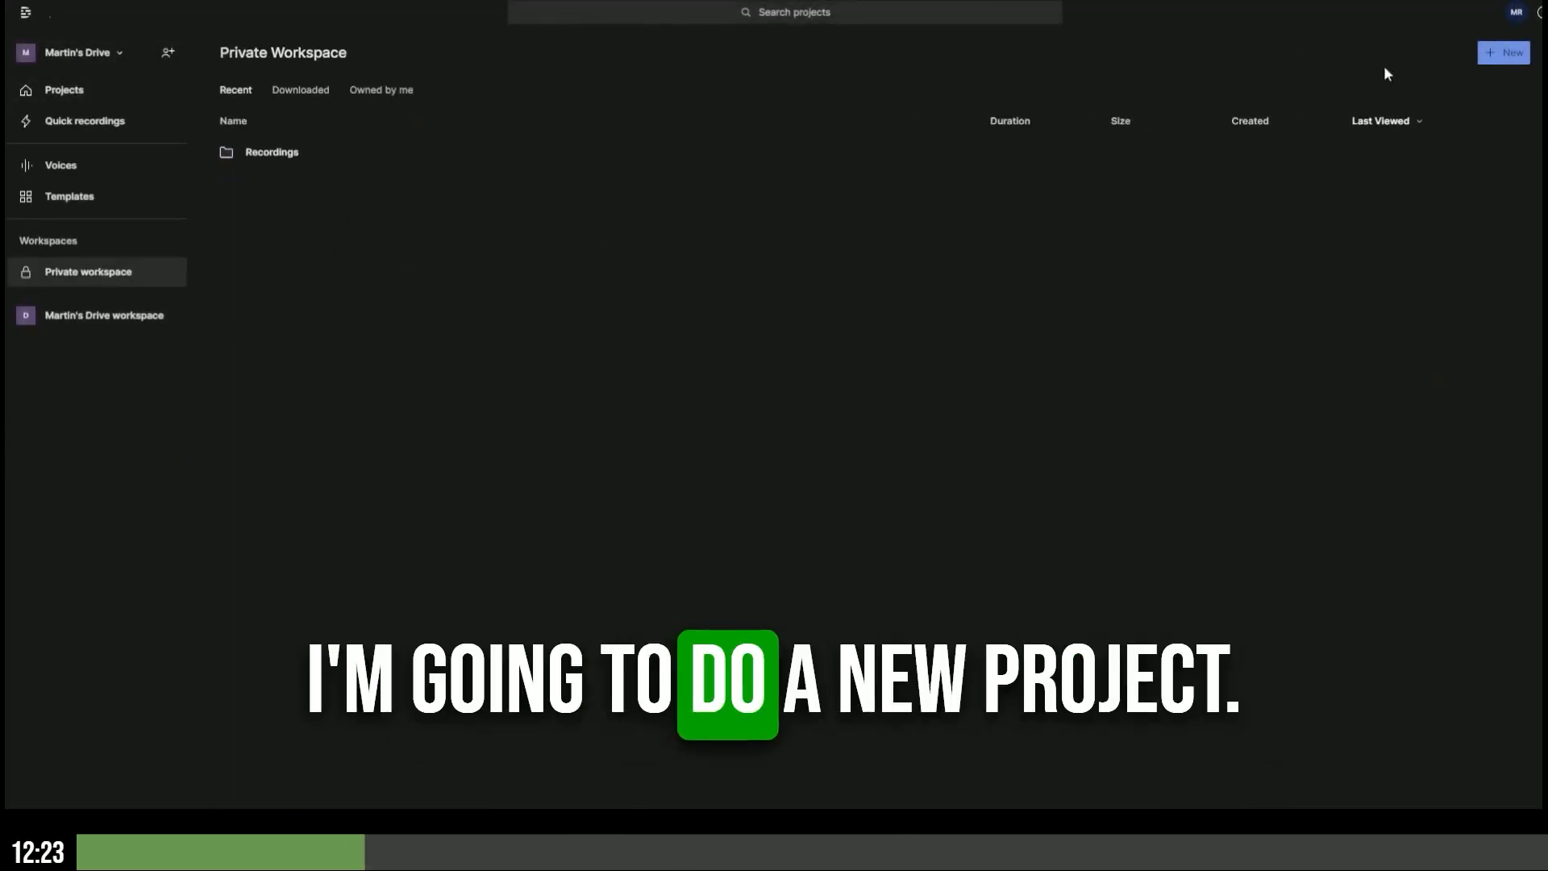
left_click(1512, 58)
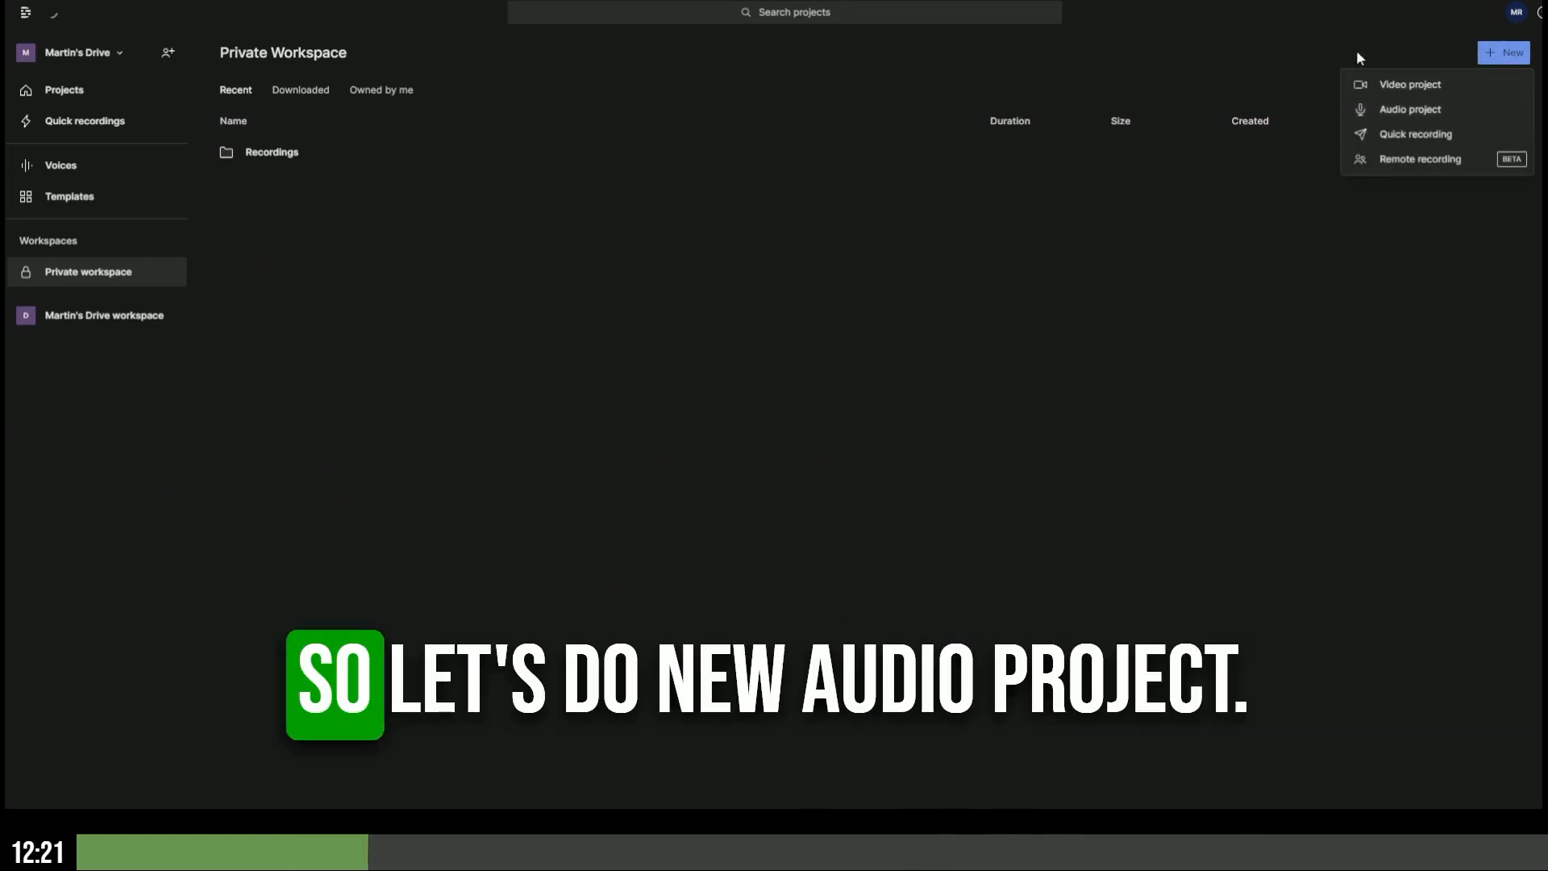
left_click(1439, 109)
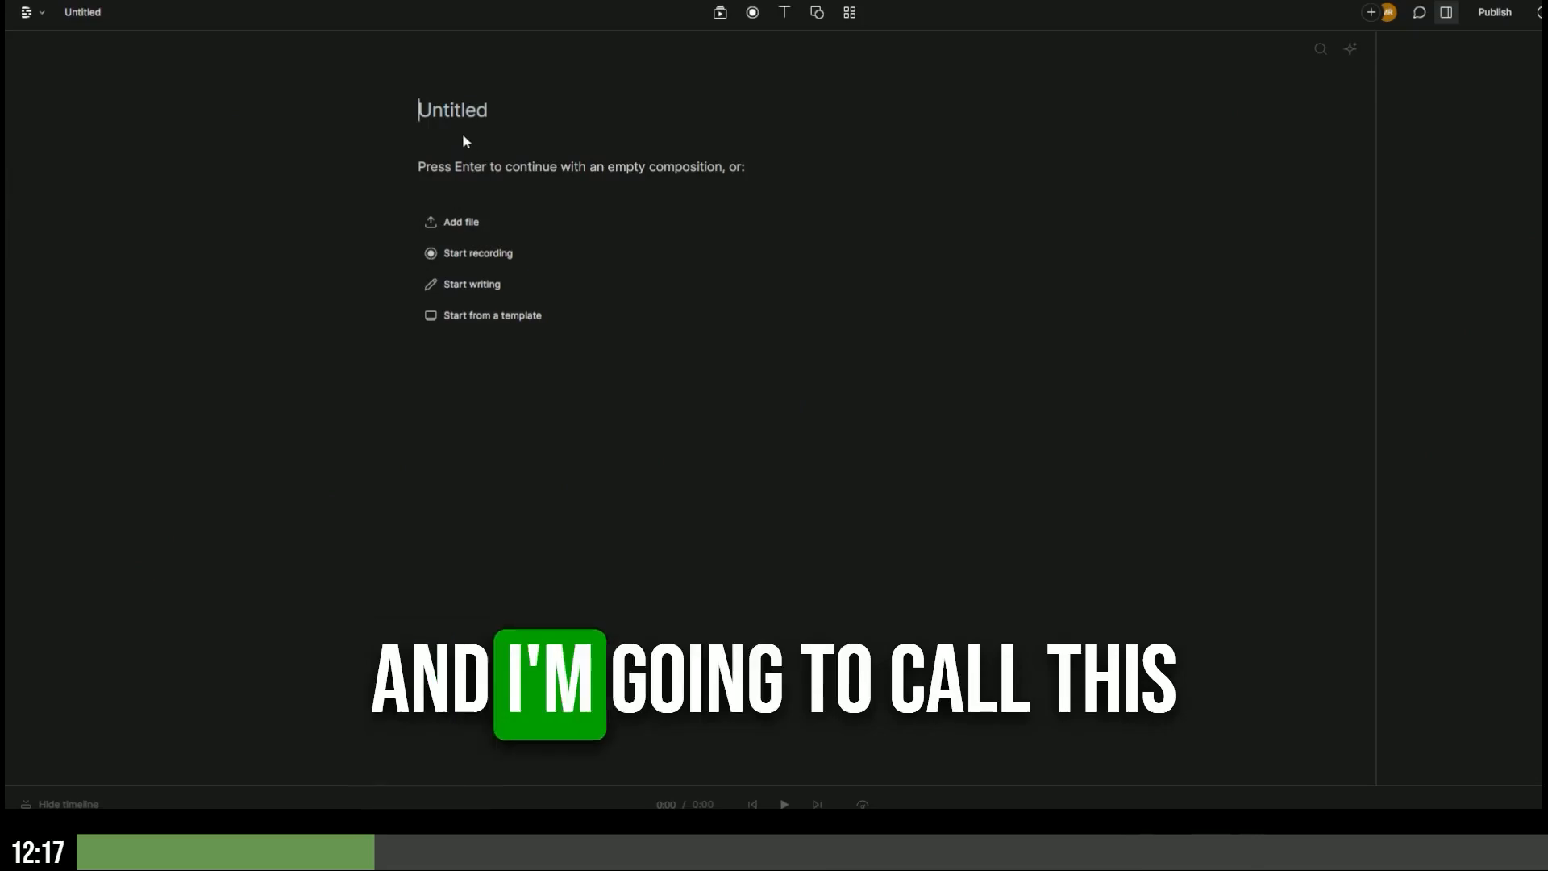
type("Tutorial")
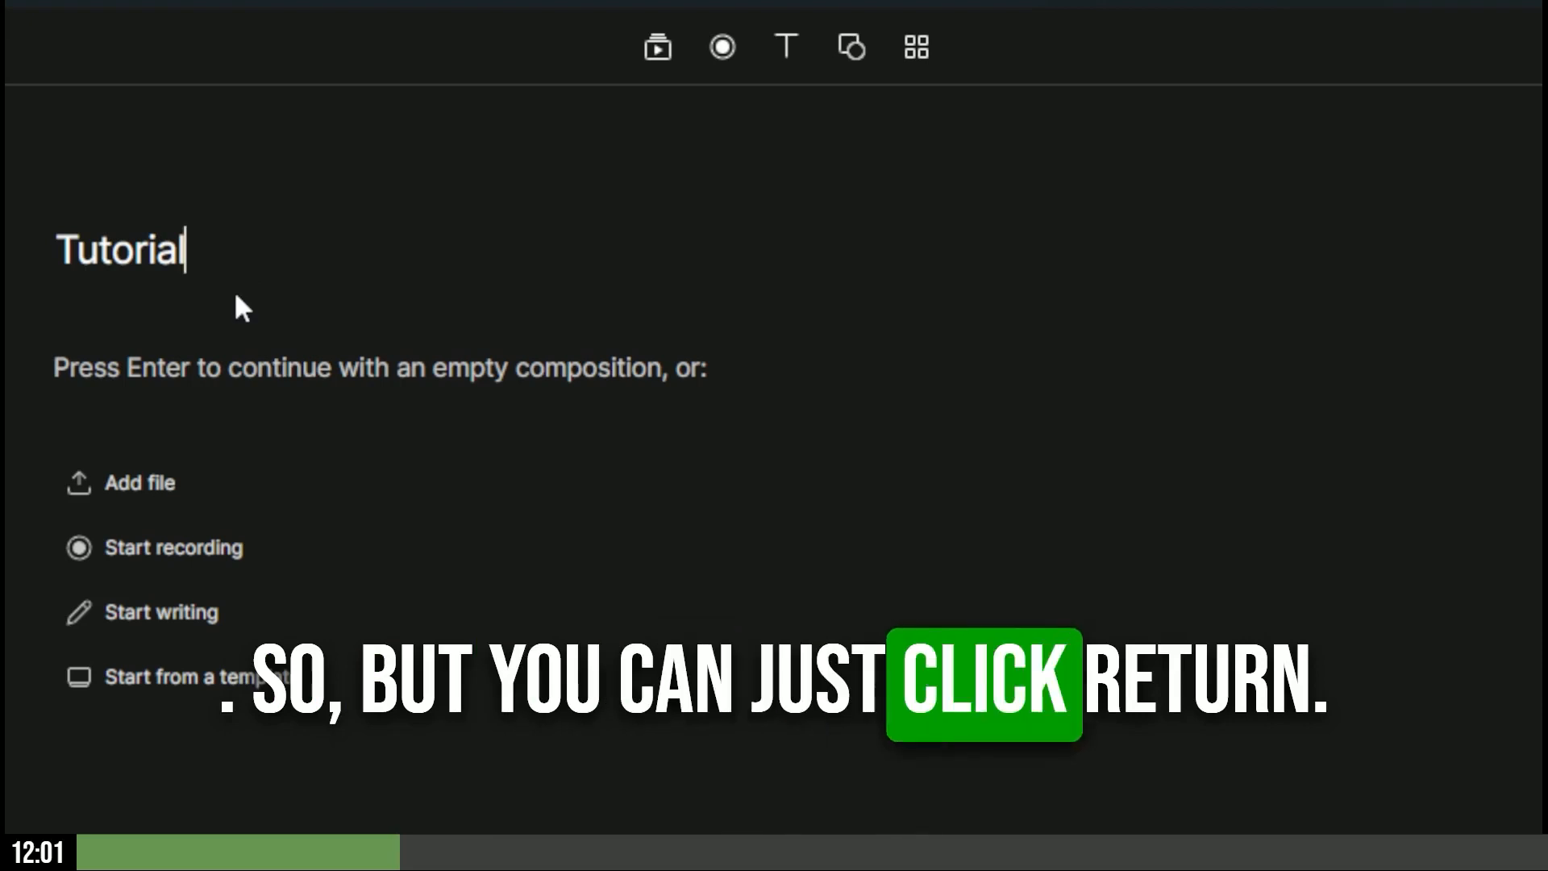
- Continue with an empty composition and bring up the Media panel's Add files picker
key("Return")
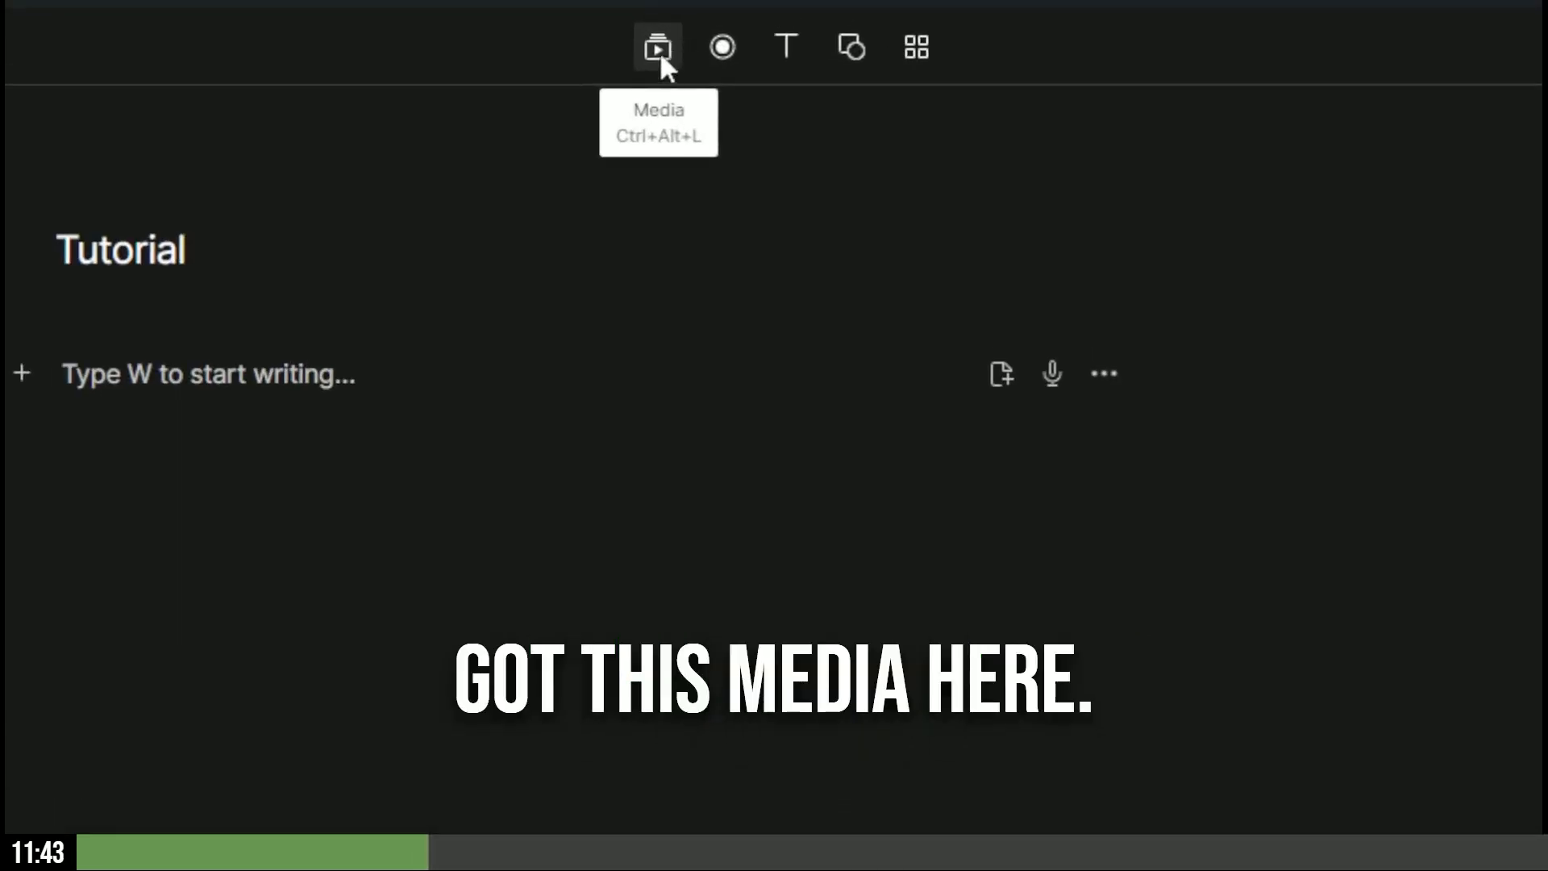
left_click(660, 49)
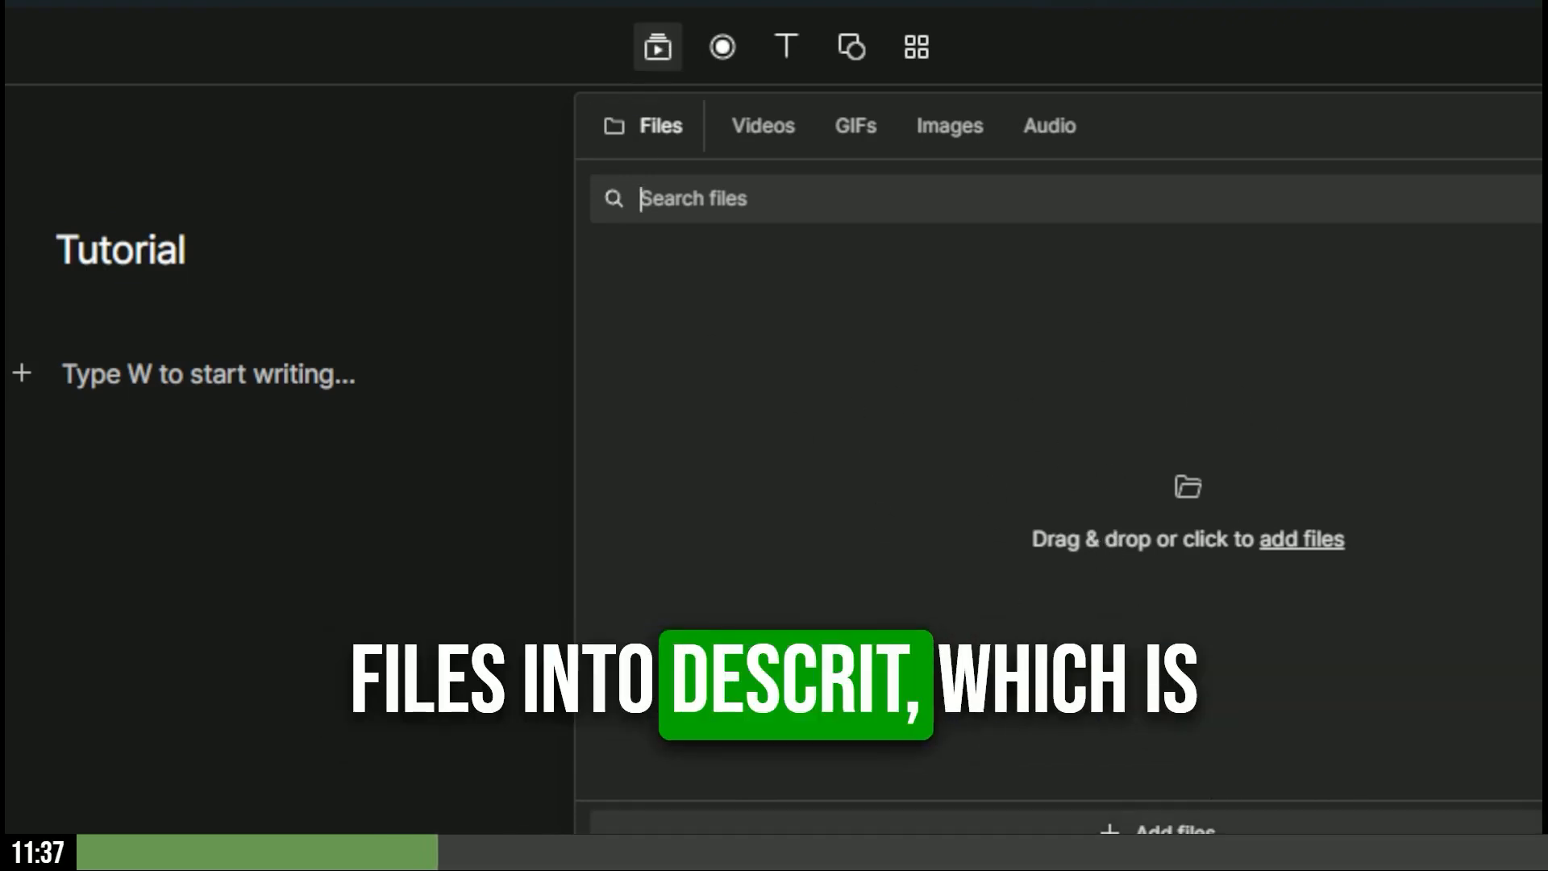
left_click(1147, 829)
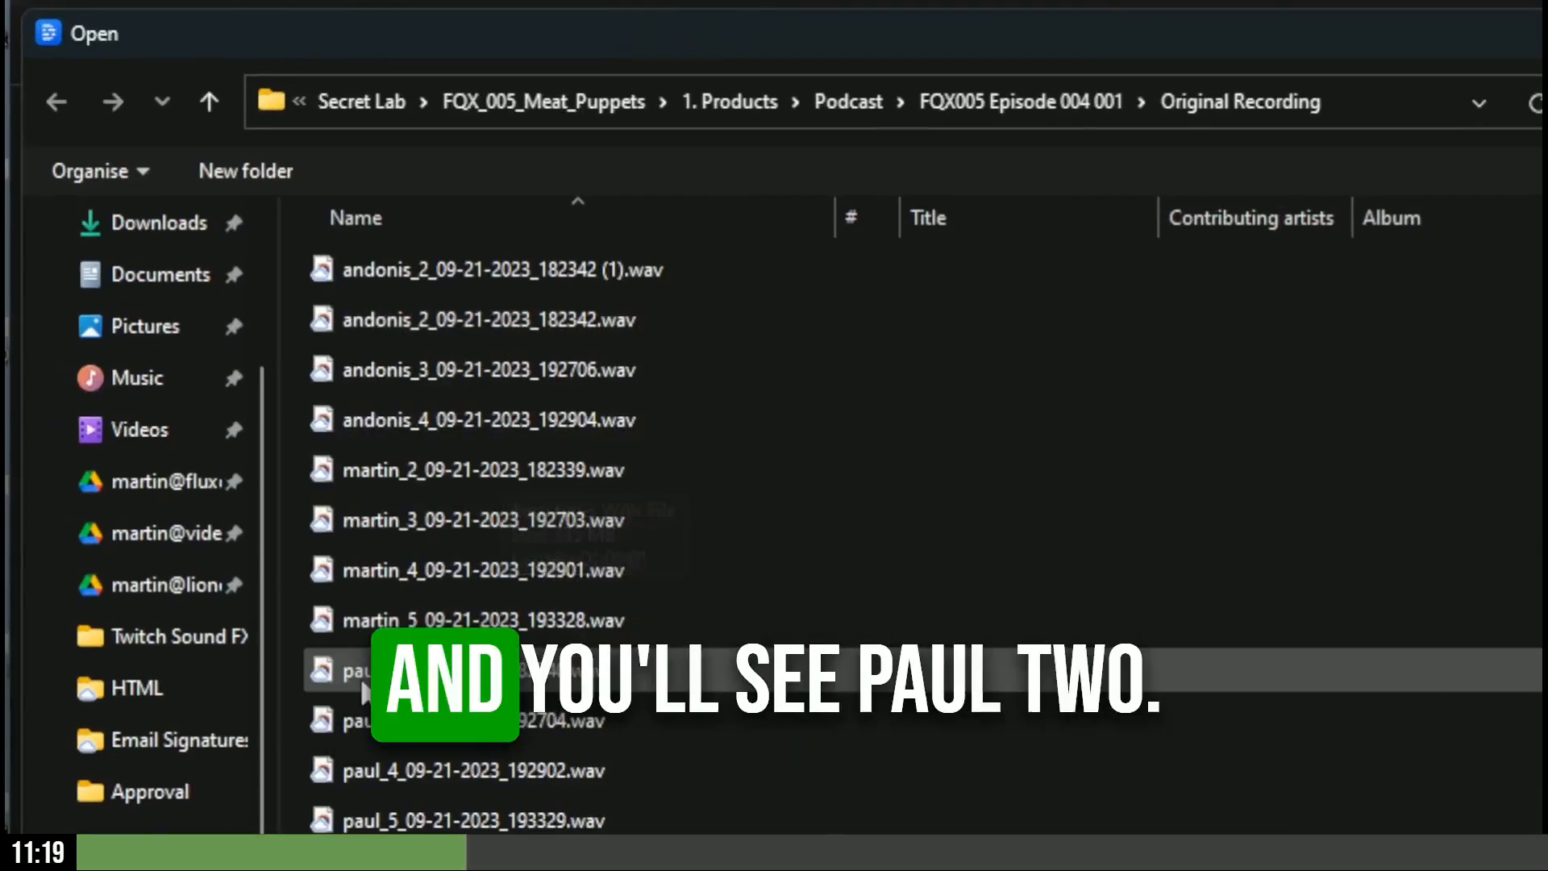
- Import the paul_2, martin_2 and andonis_2 (1) .wav takes into the Tutorial project
left_click(394, 671)
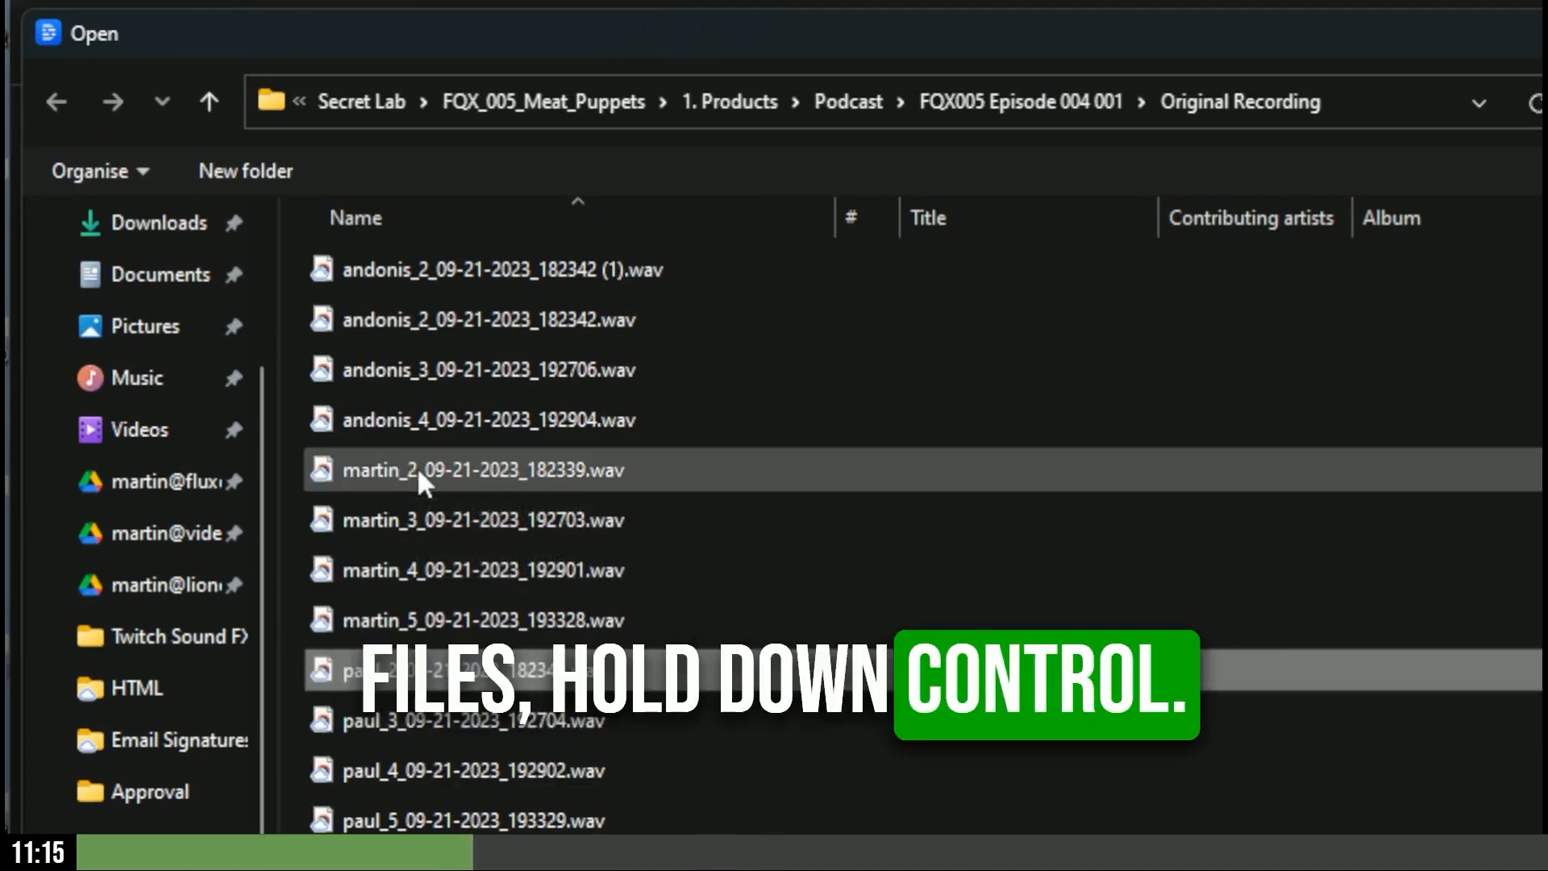
left_click(417, 466, "ctrl")
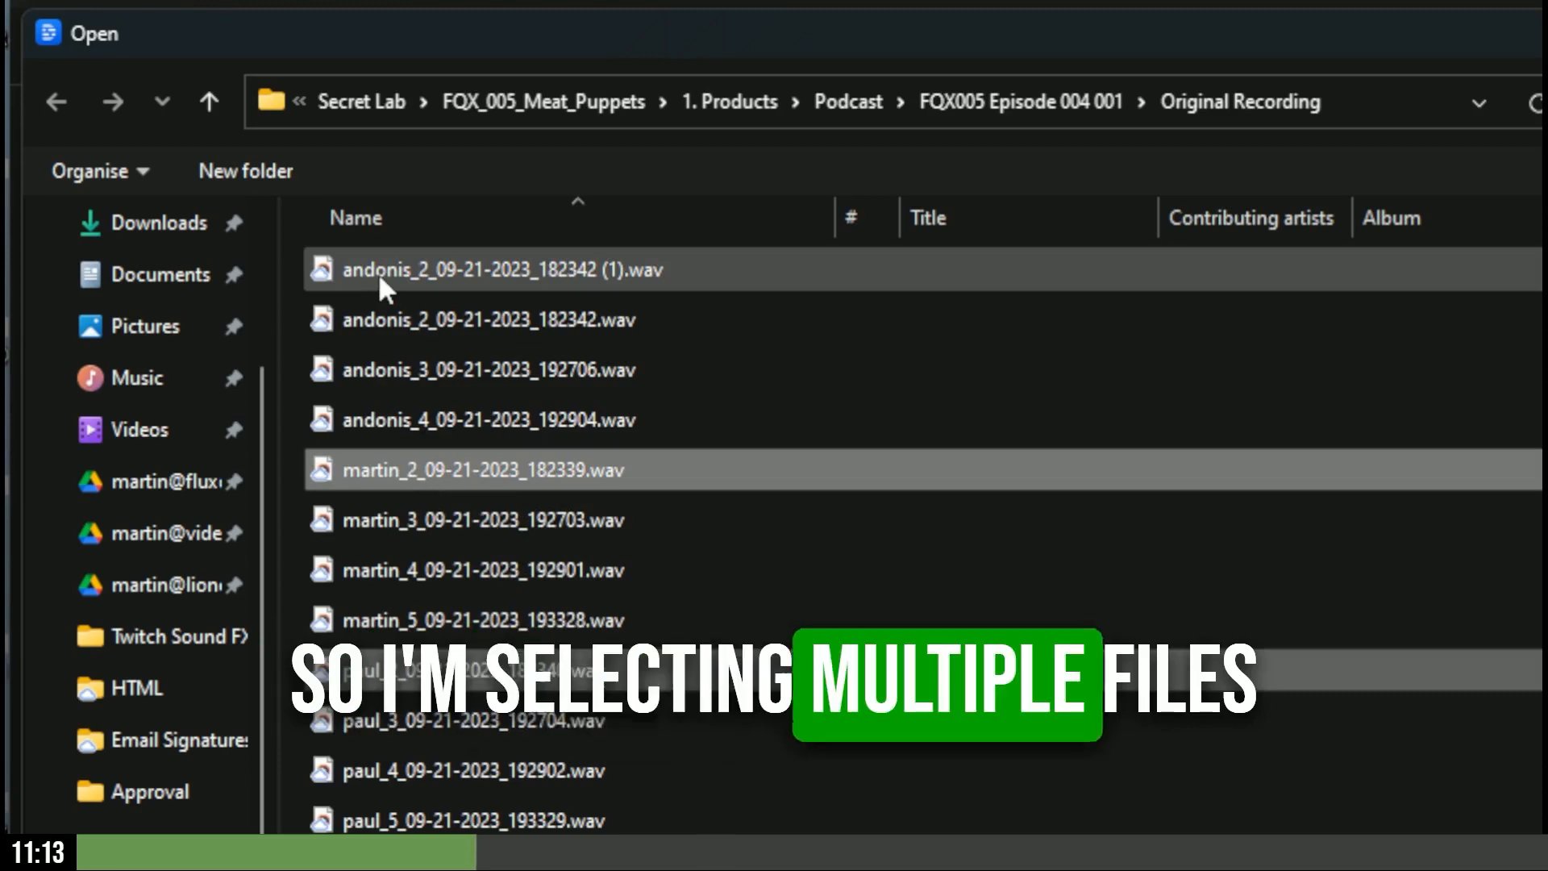
left_click(379, 273, "ctrl")
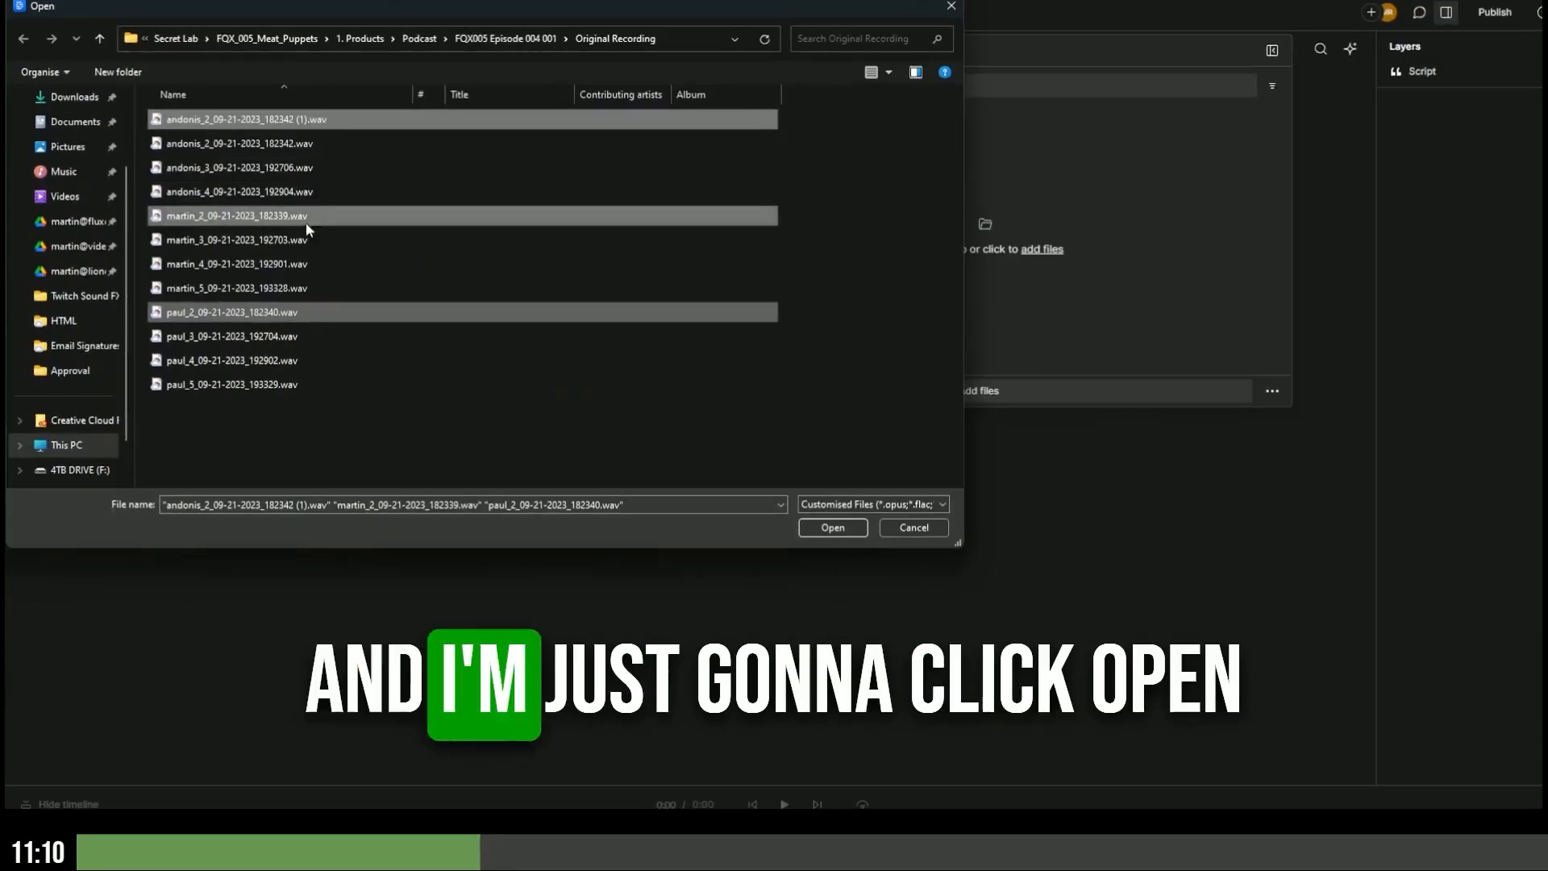
left_click(833, 527)
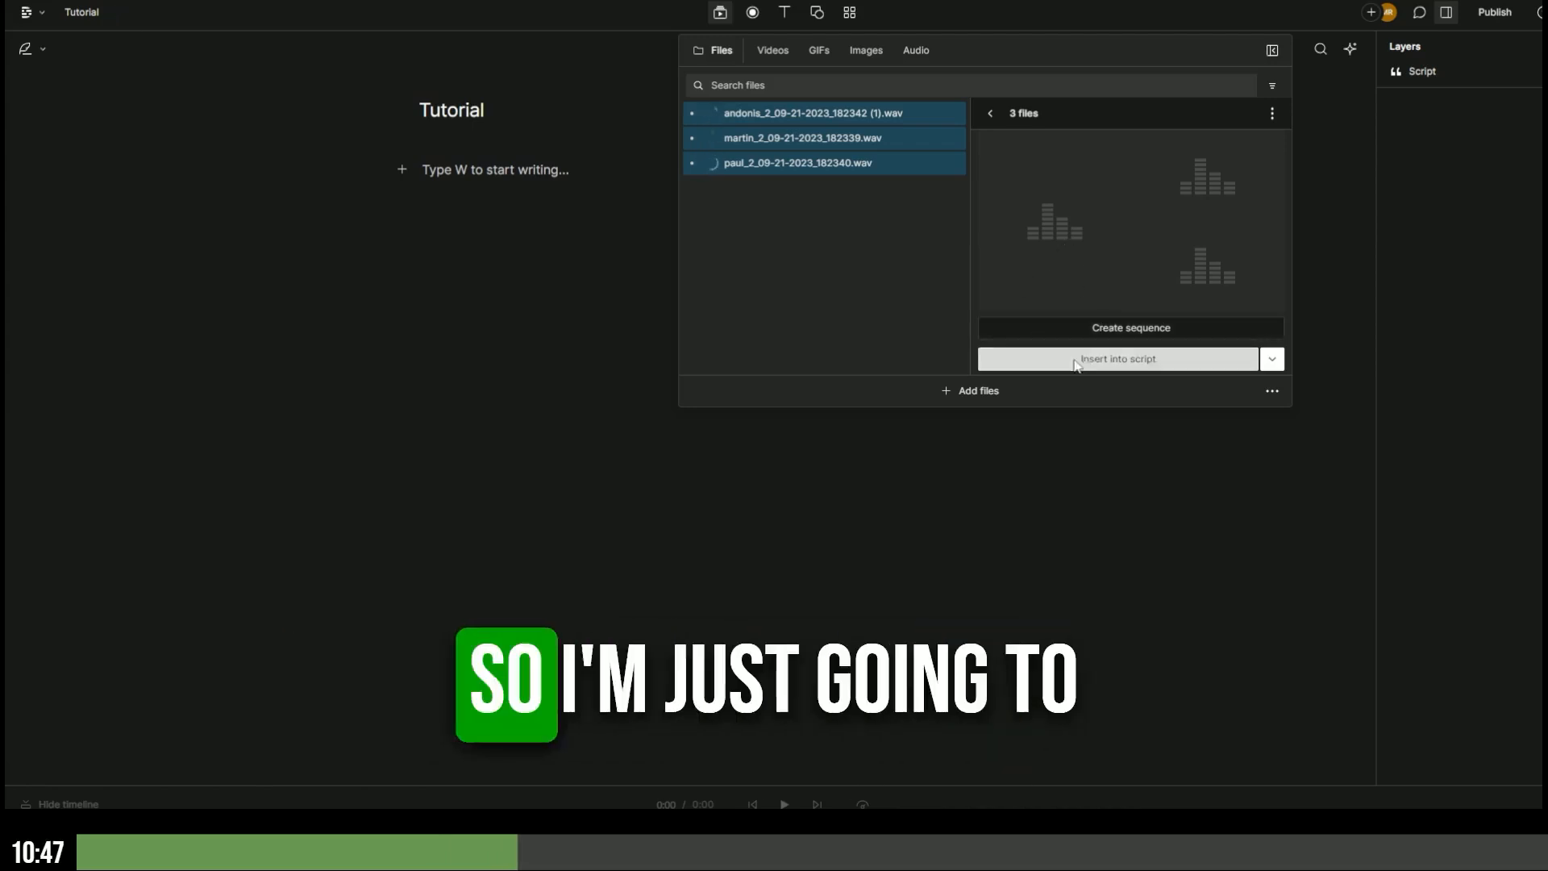
- Combine the three takes into a multitrack sequence and preview it from about two seconds
left_click(1132, 328)
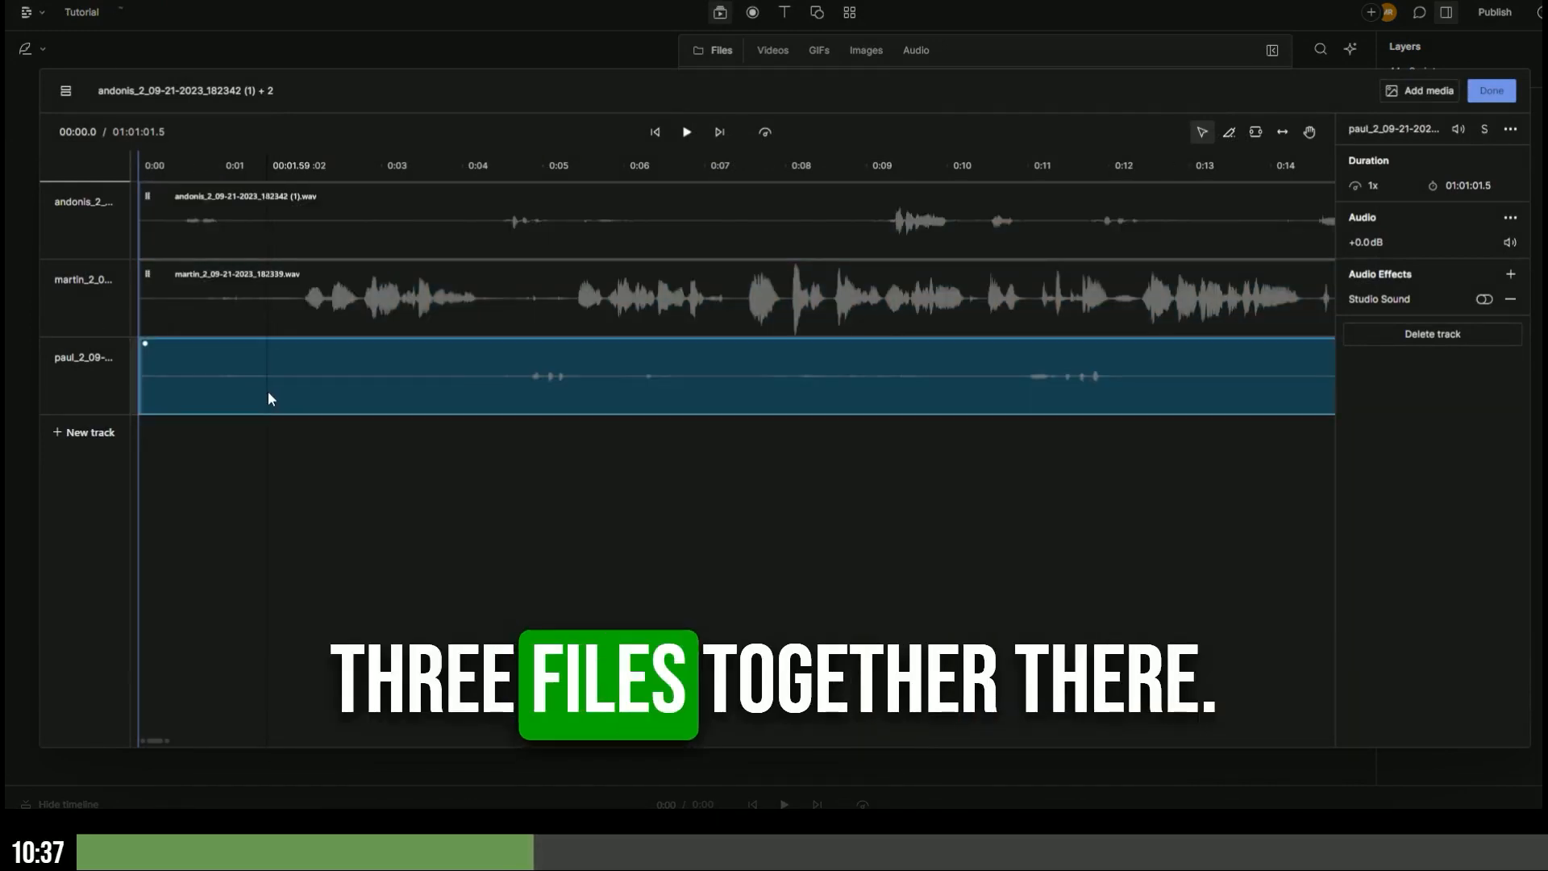
left_click(278, 293)
left_click(271, 230)
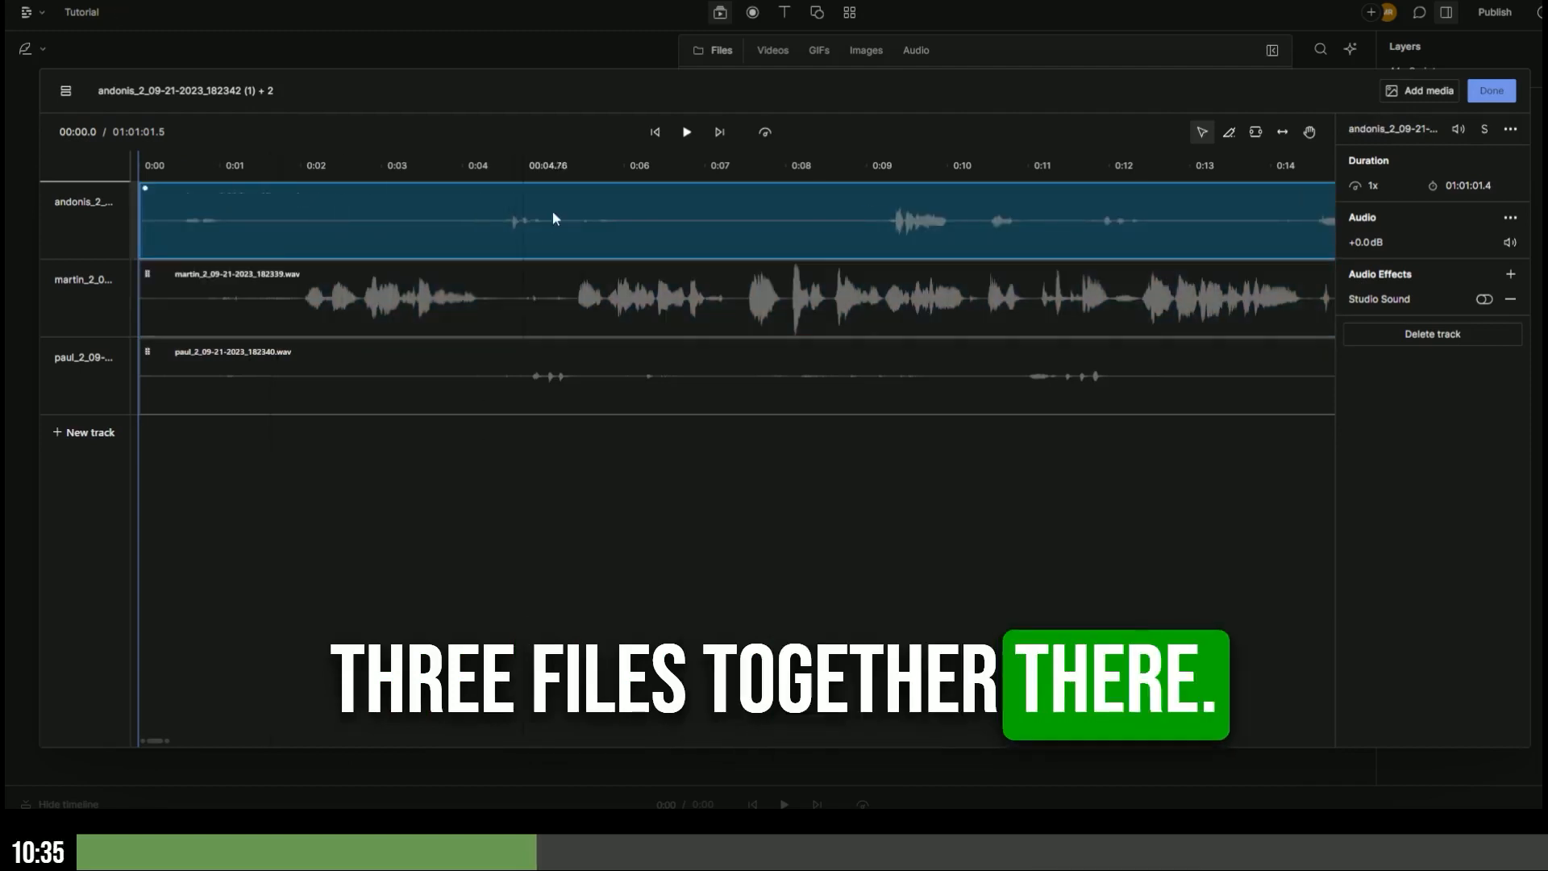
left_click(302, 168)
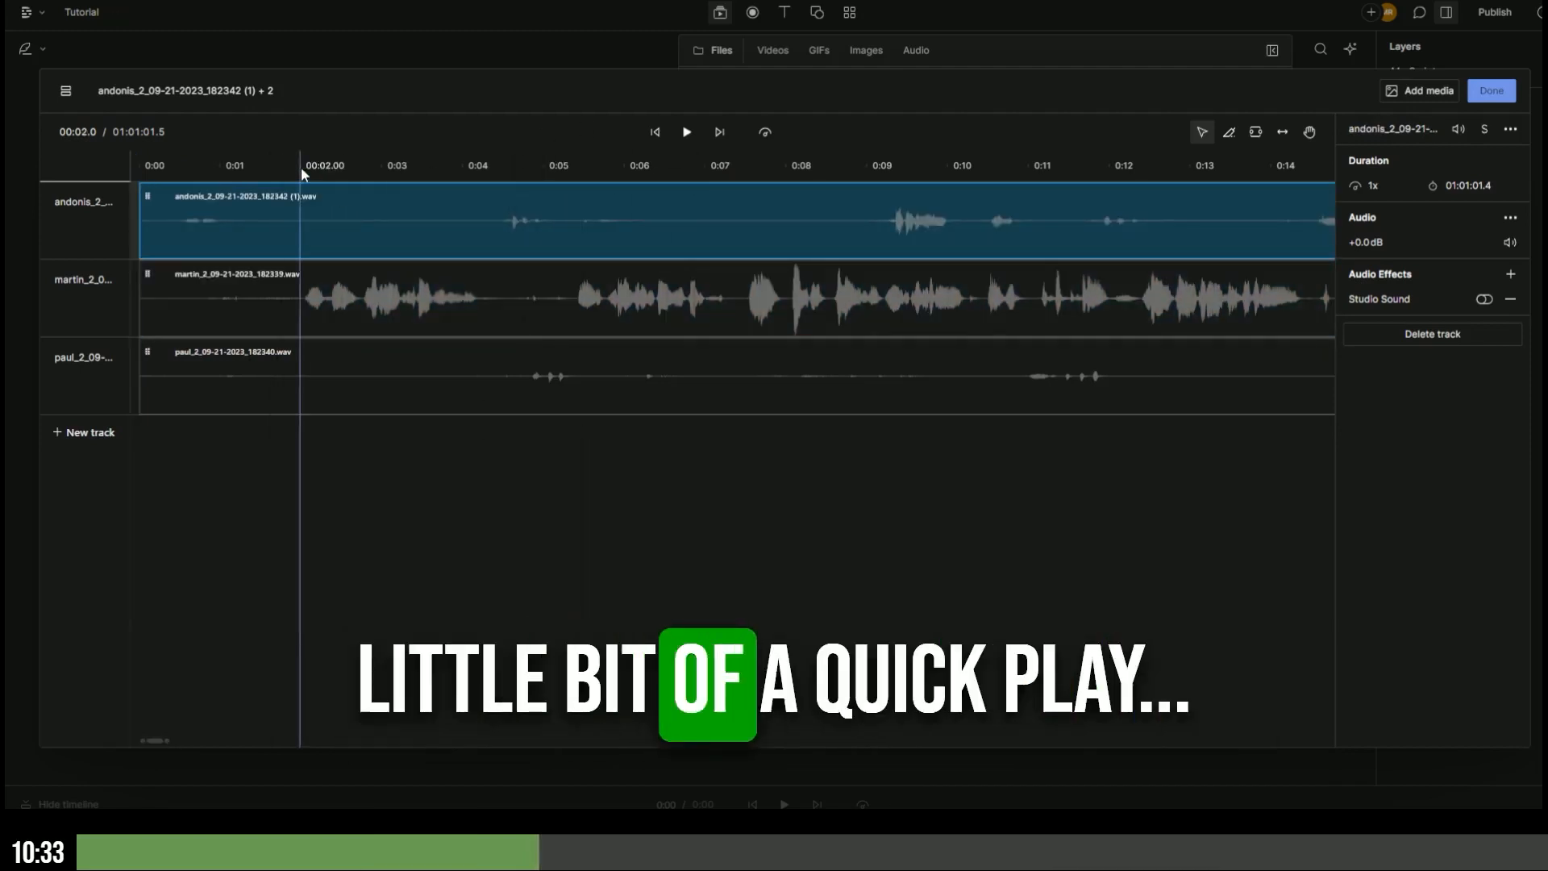
left_click(687, 132)
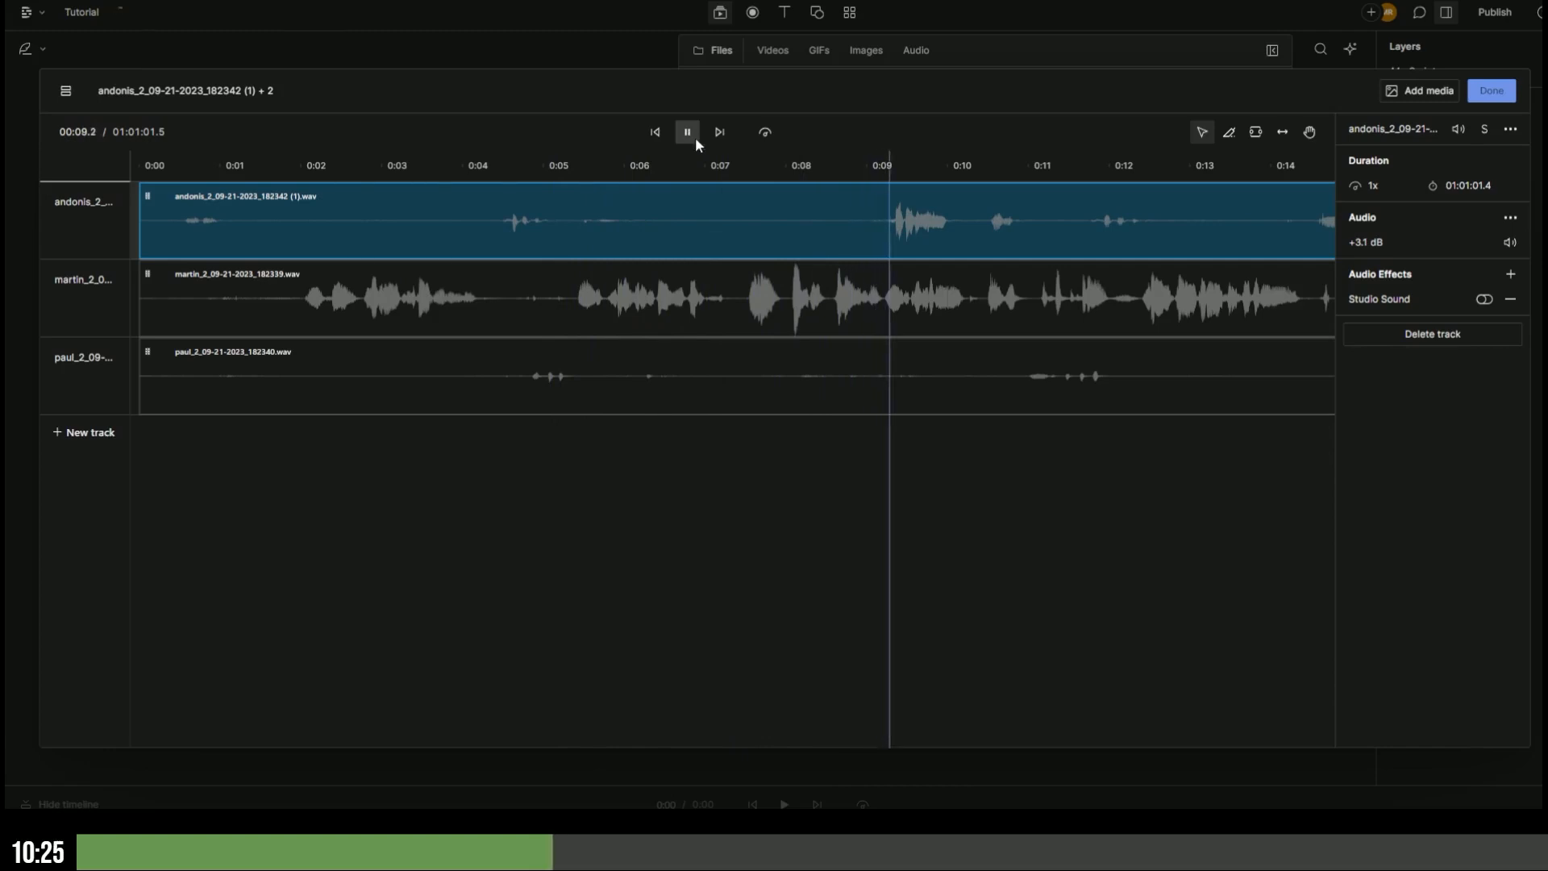
left_click(689, 131)
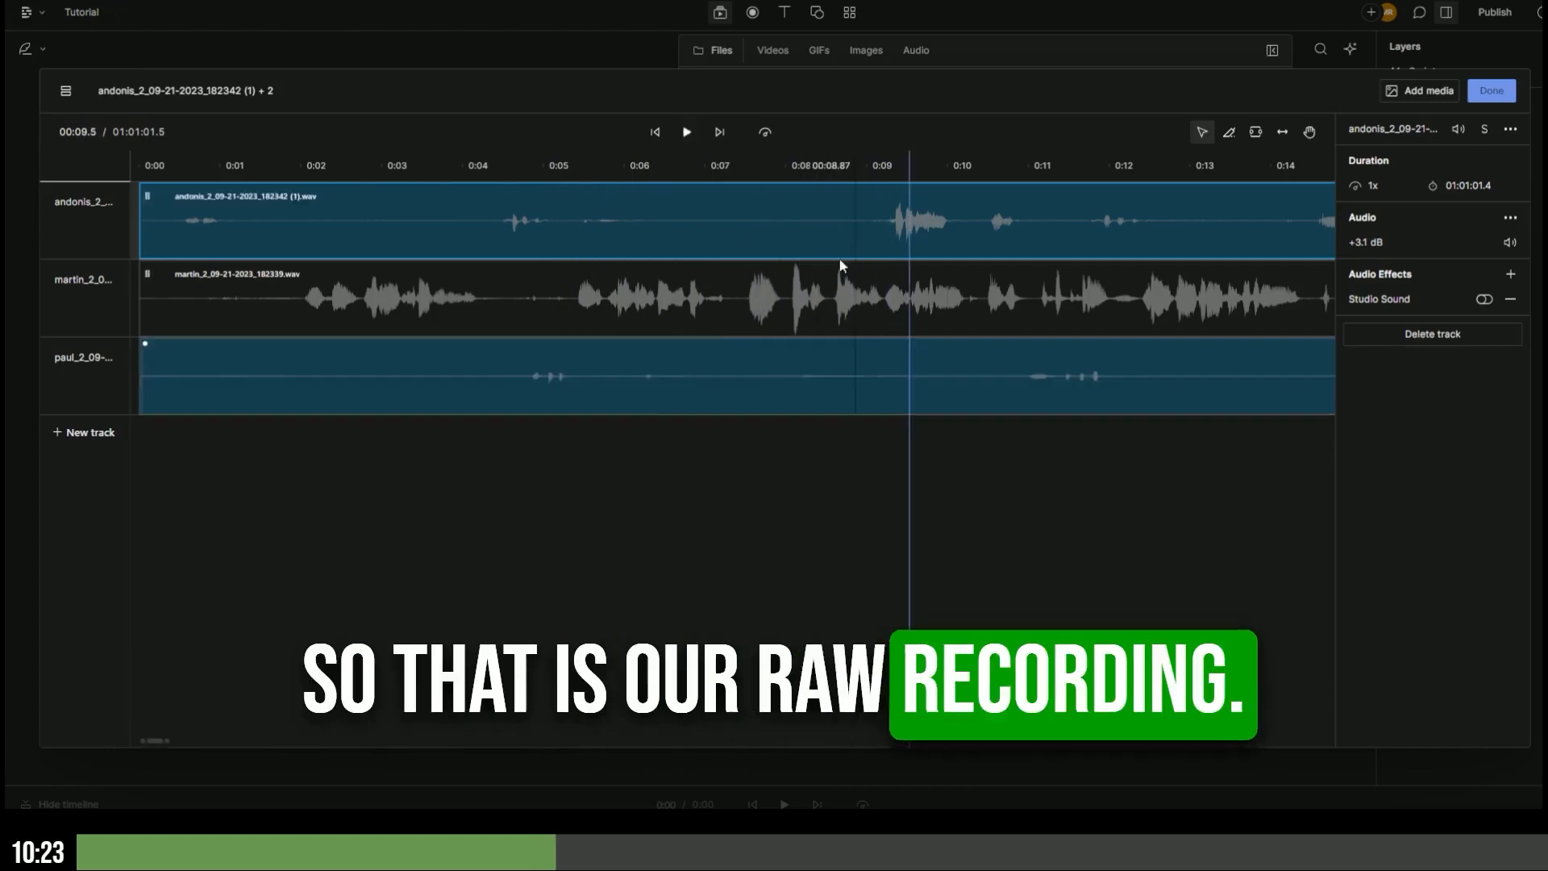
left_click(1492, 91)
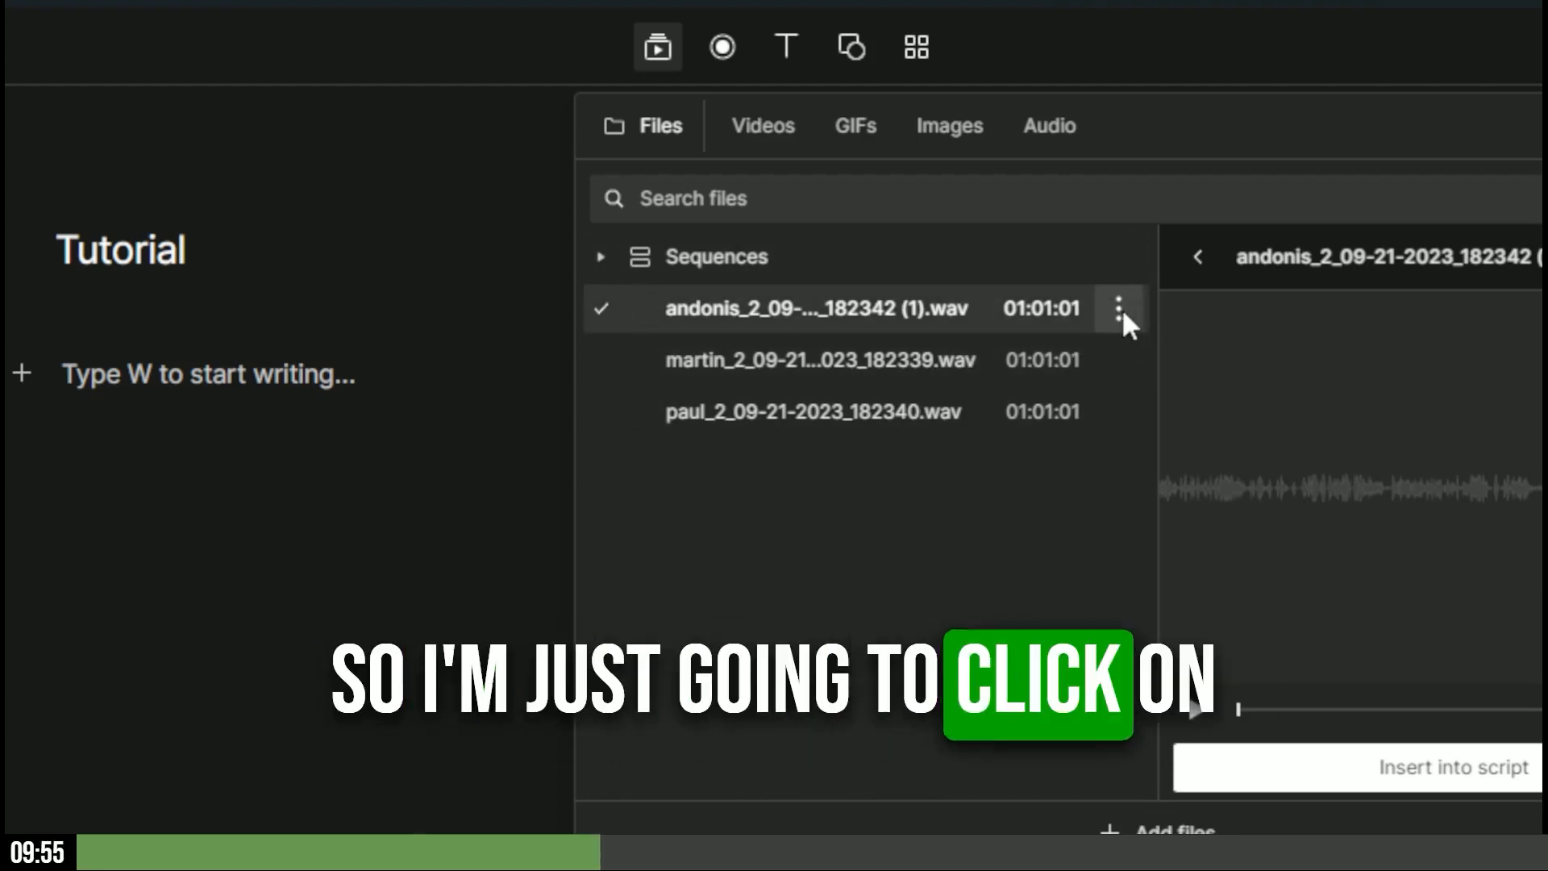
- Transcribe the andonis recording with English as the language
left_click(1121, 310)
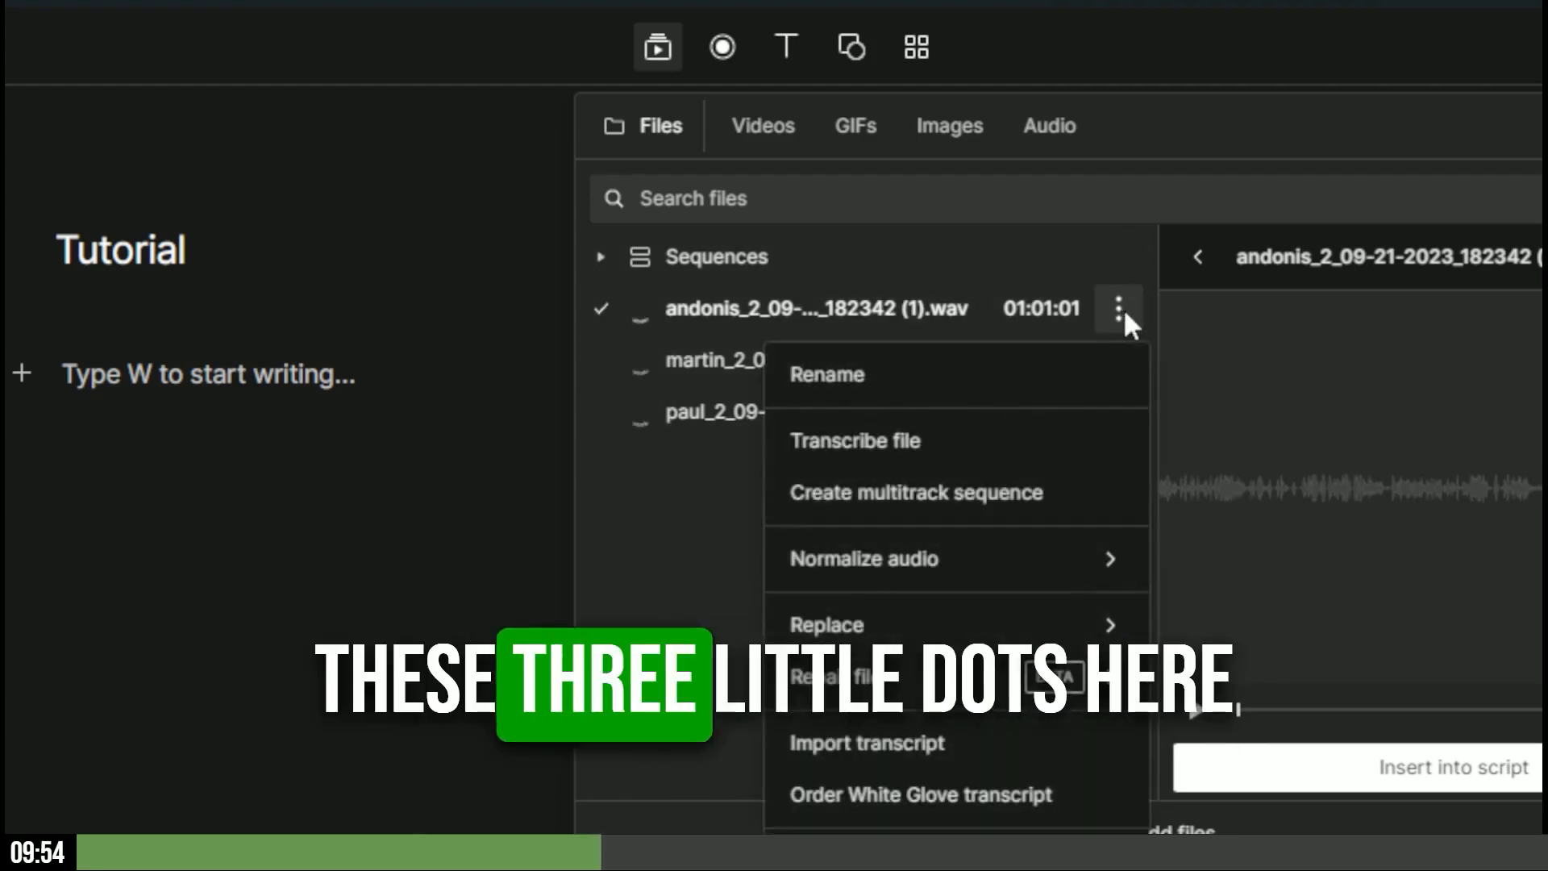
left_click(931, 445)
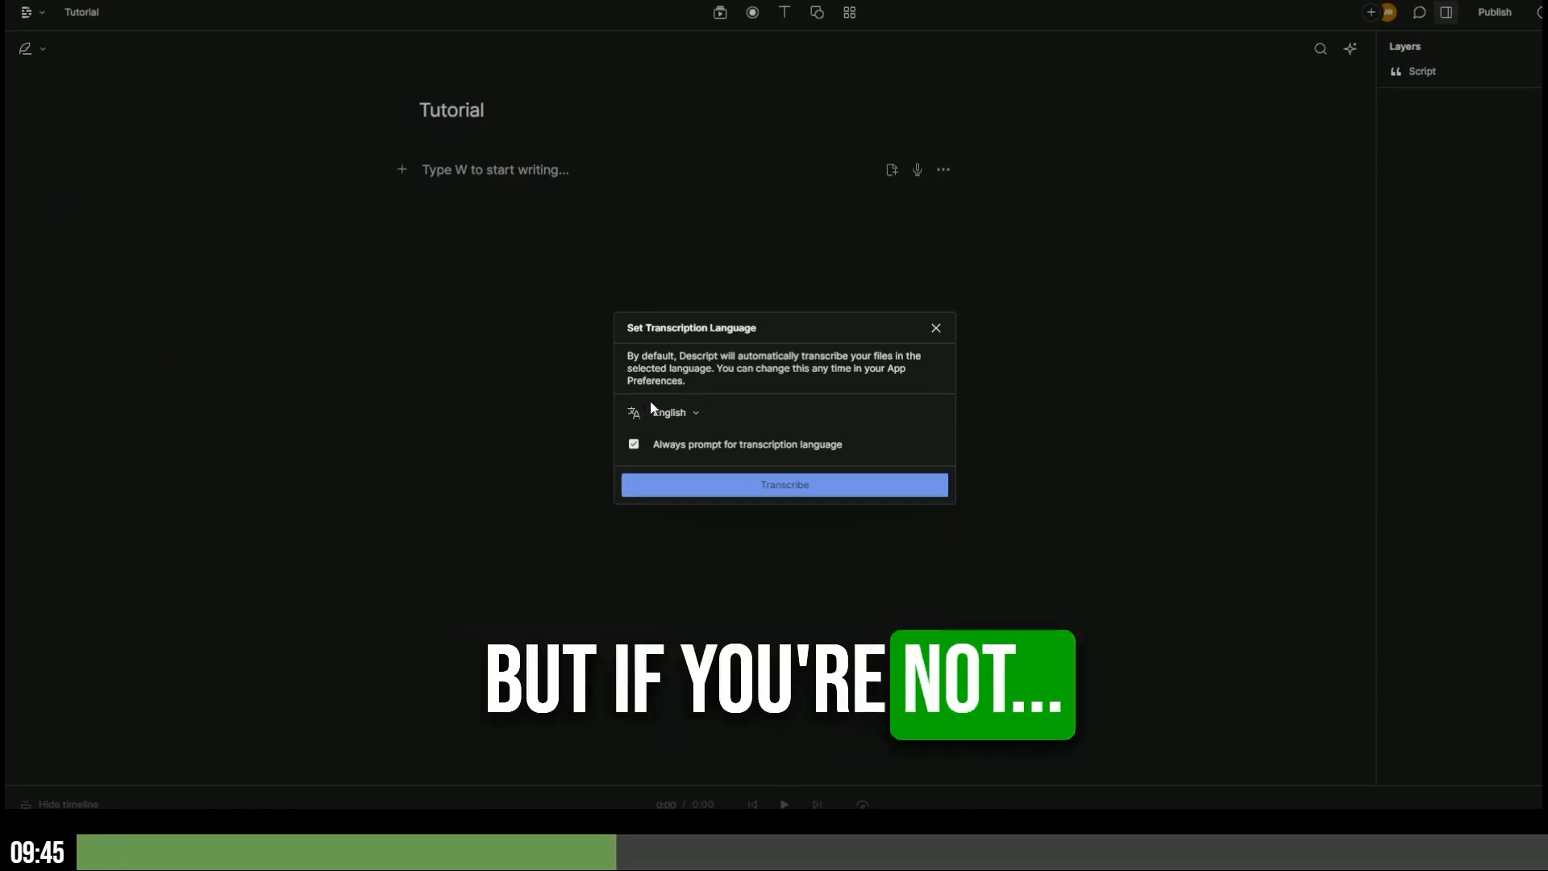
left_click(696, 414)
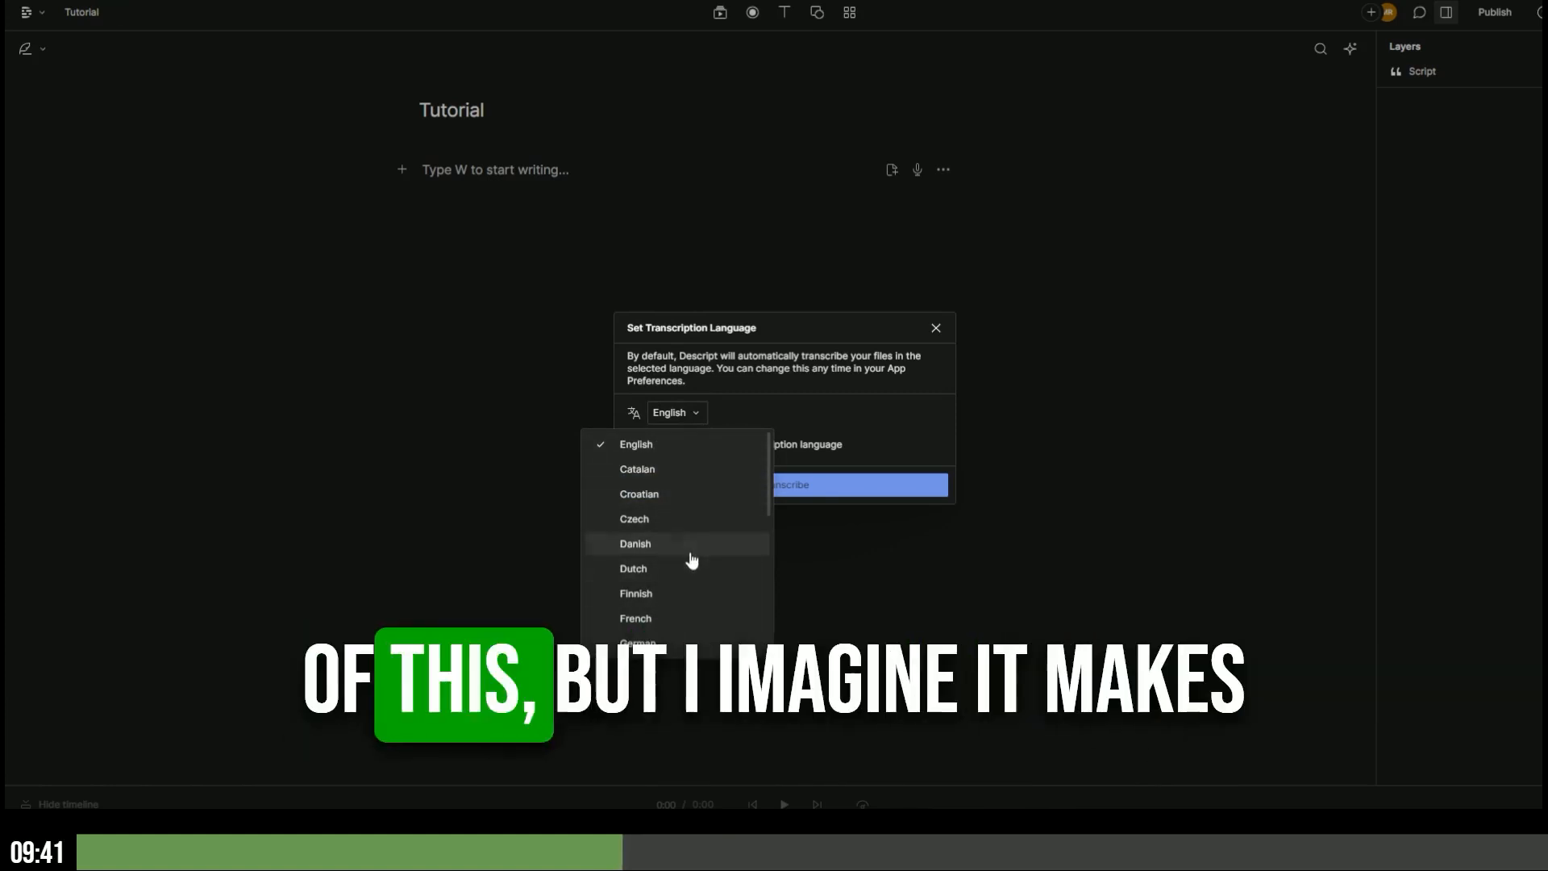
left_click(718, 420)
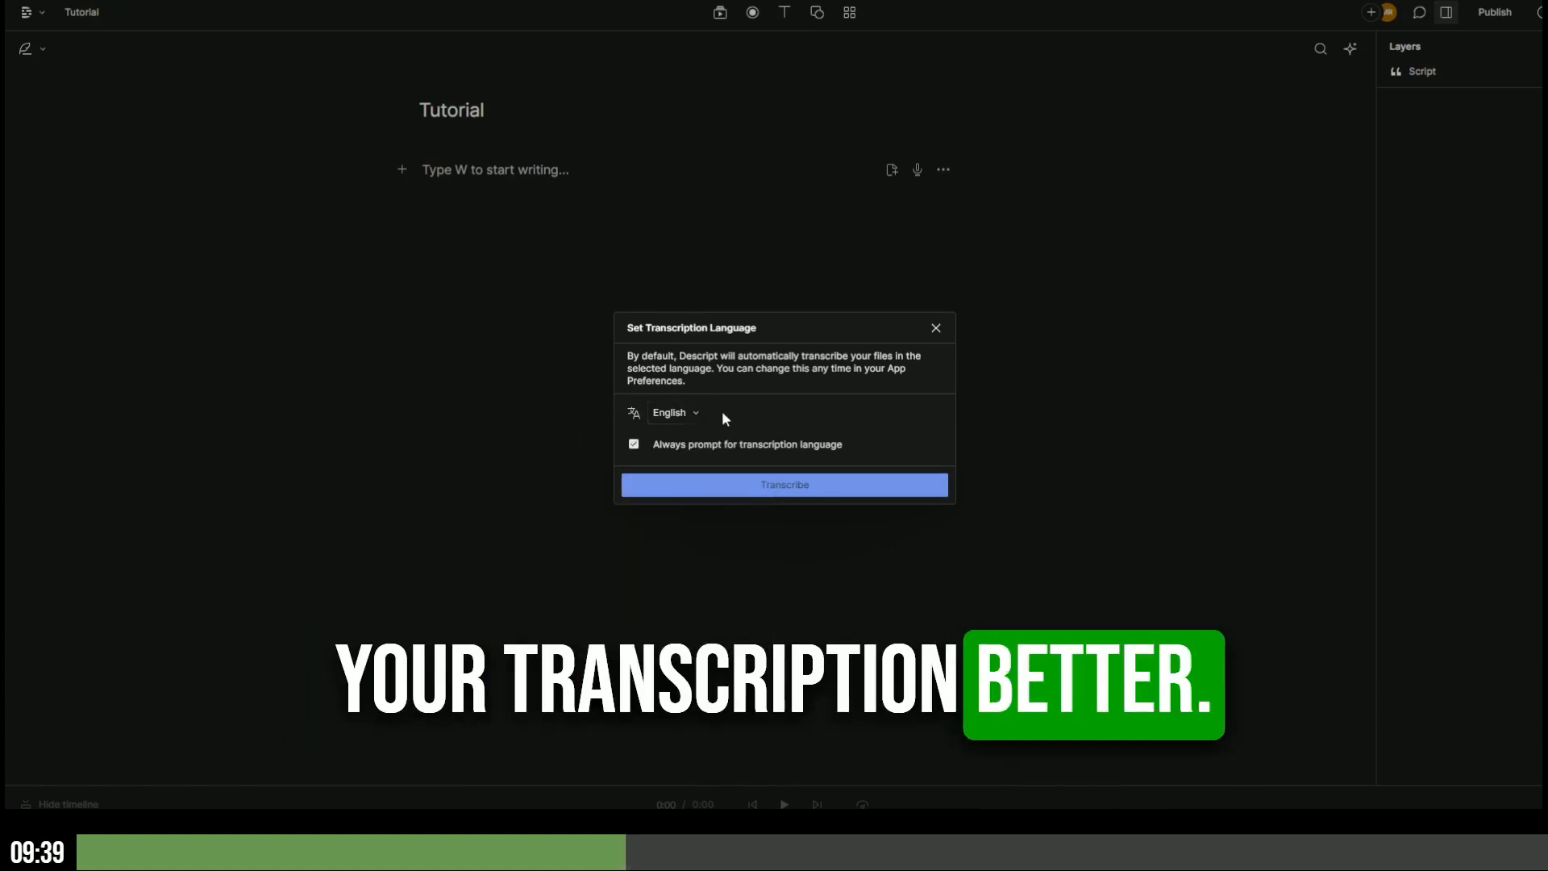
left_click(807, 489)
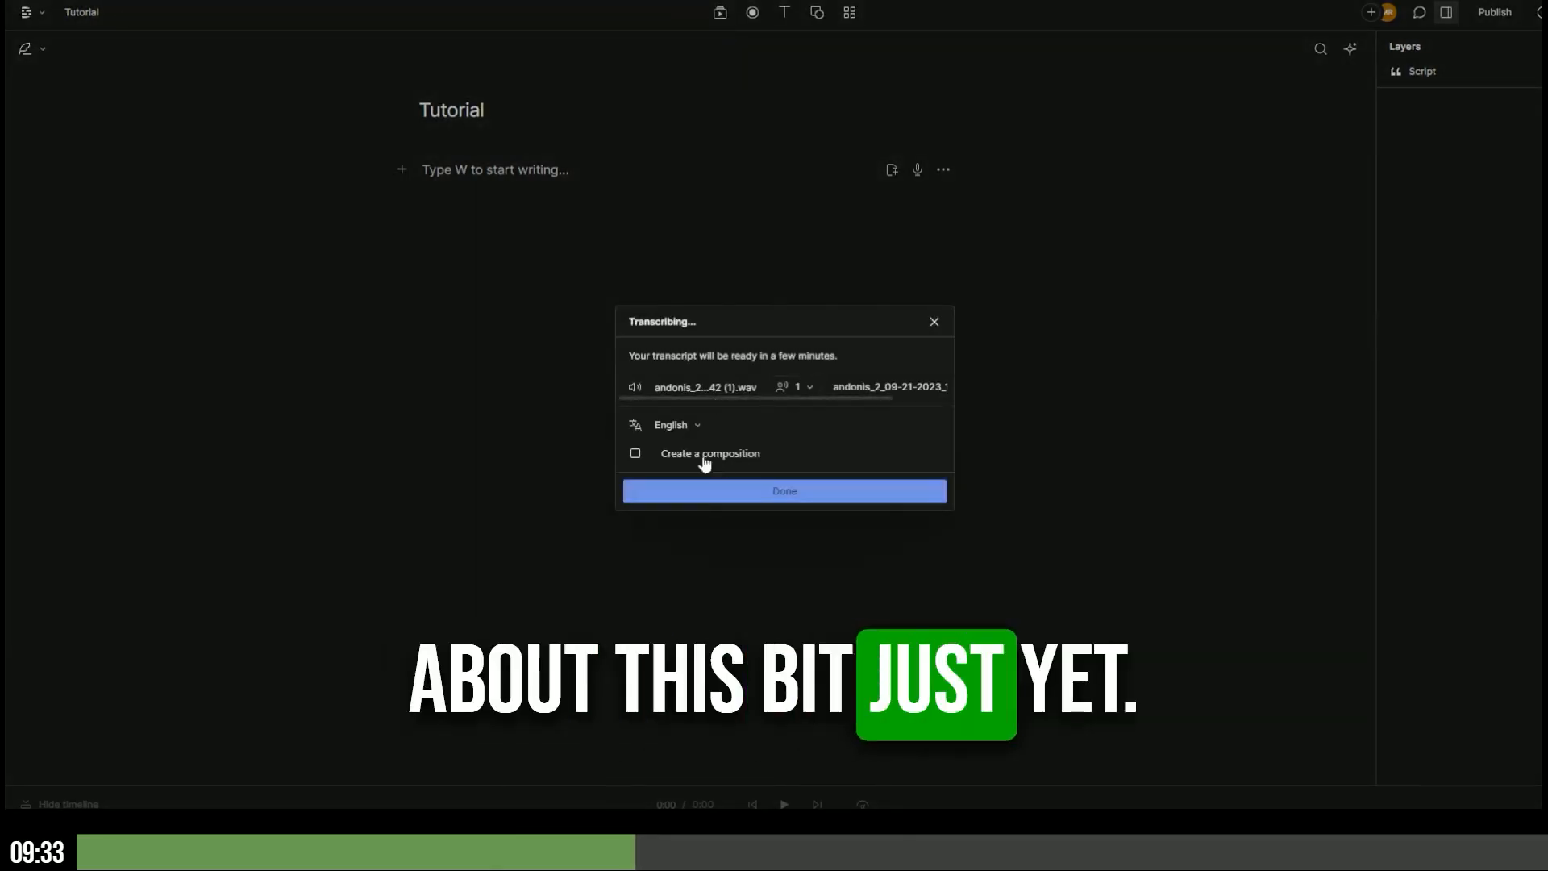
left_click(795, 495)
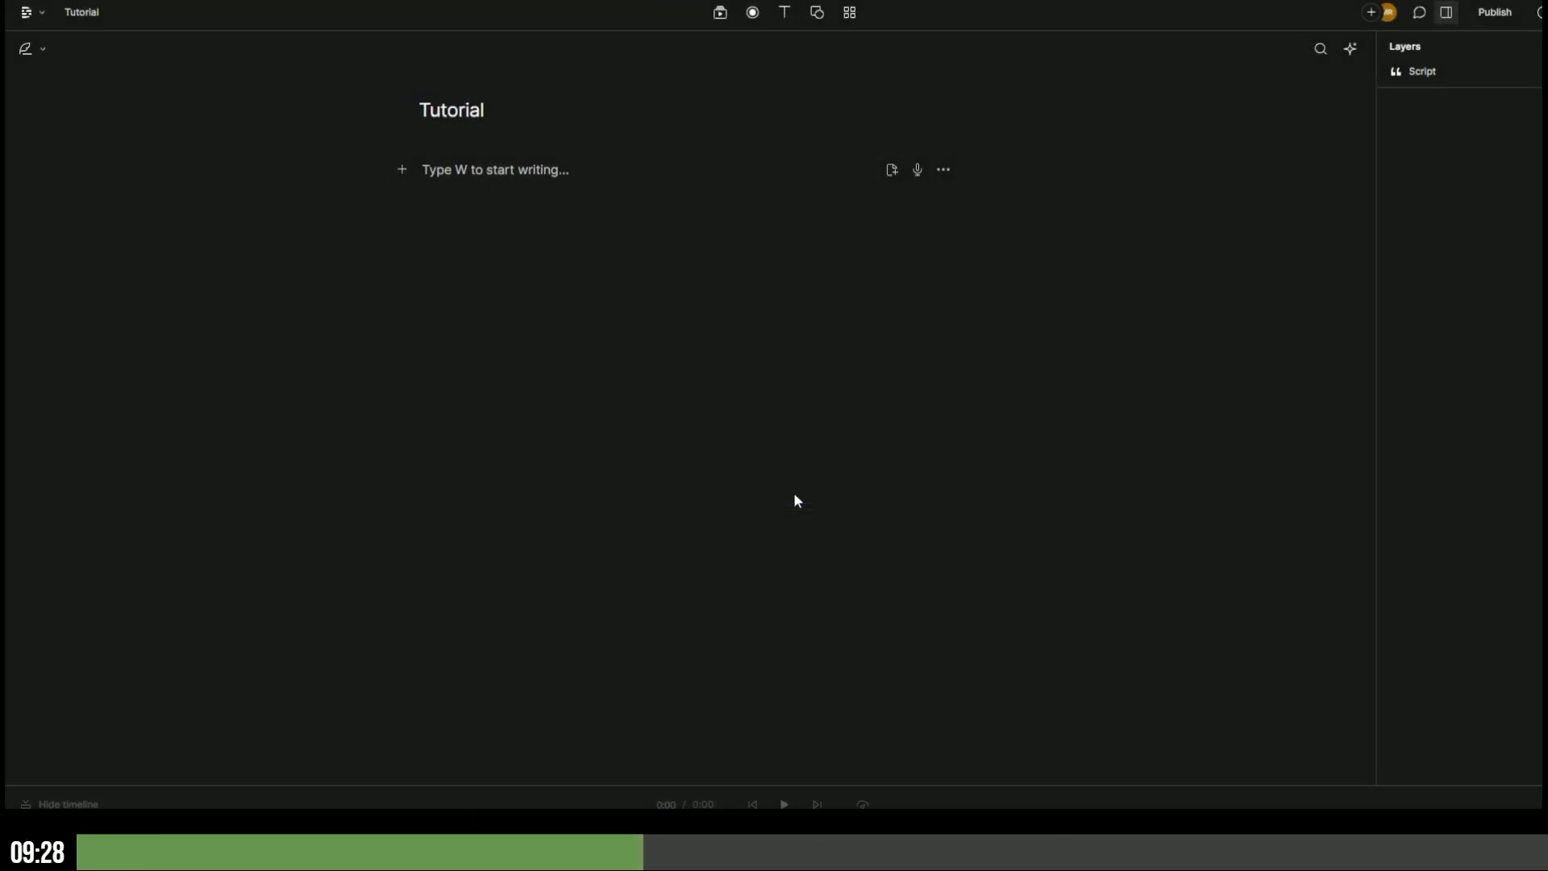
- Transcribe the second and third audio files in English as well
left_click(720, 12)
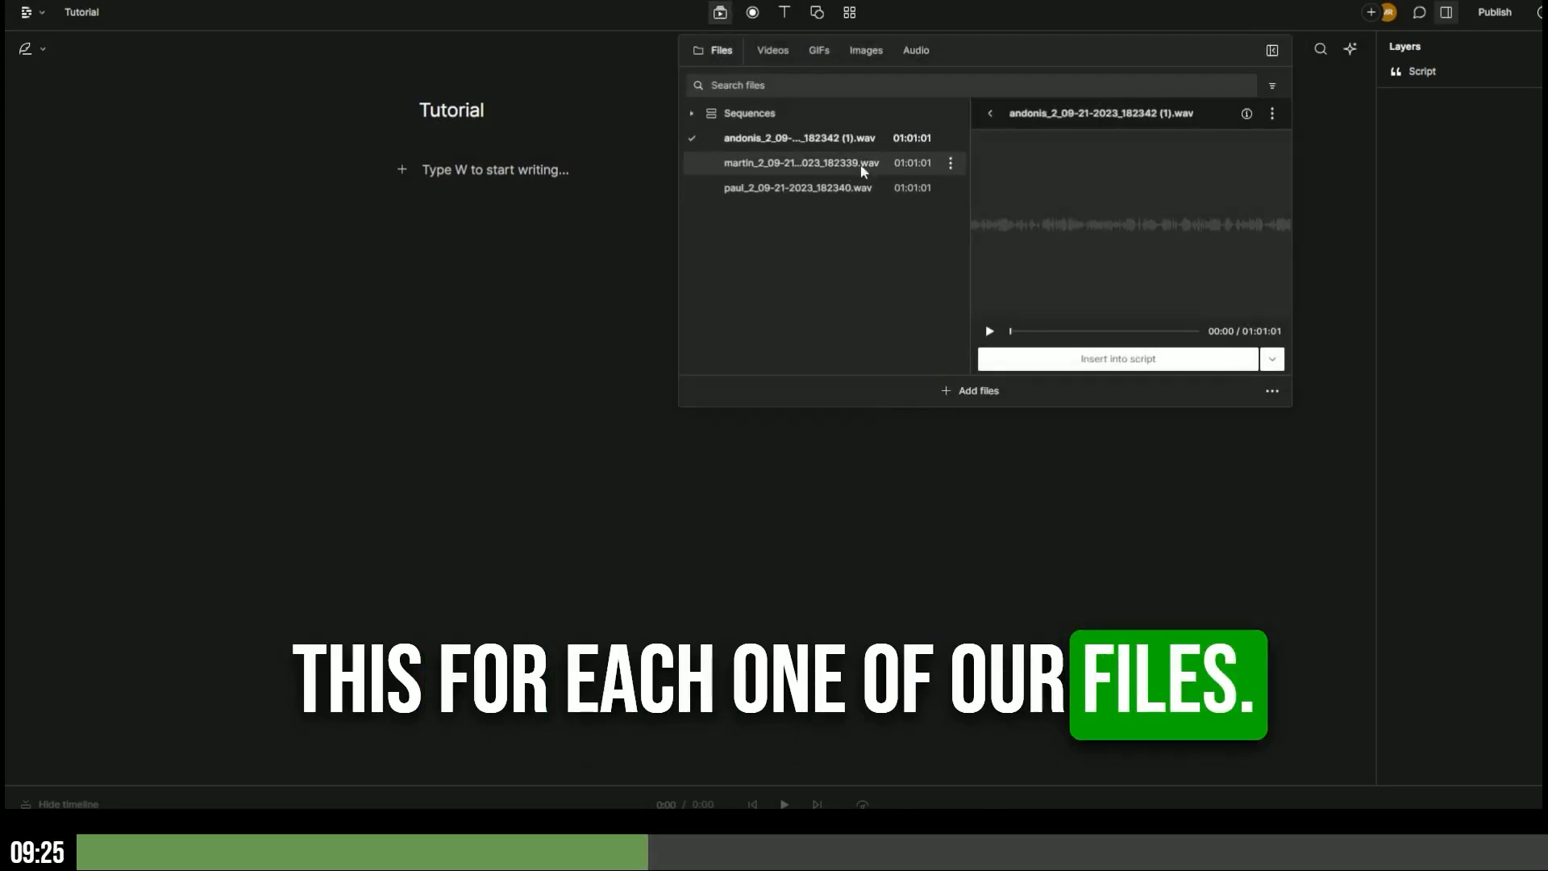
left_click(950, 163)
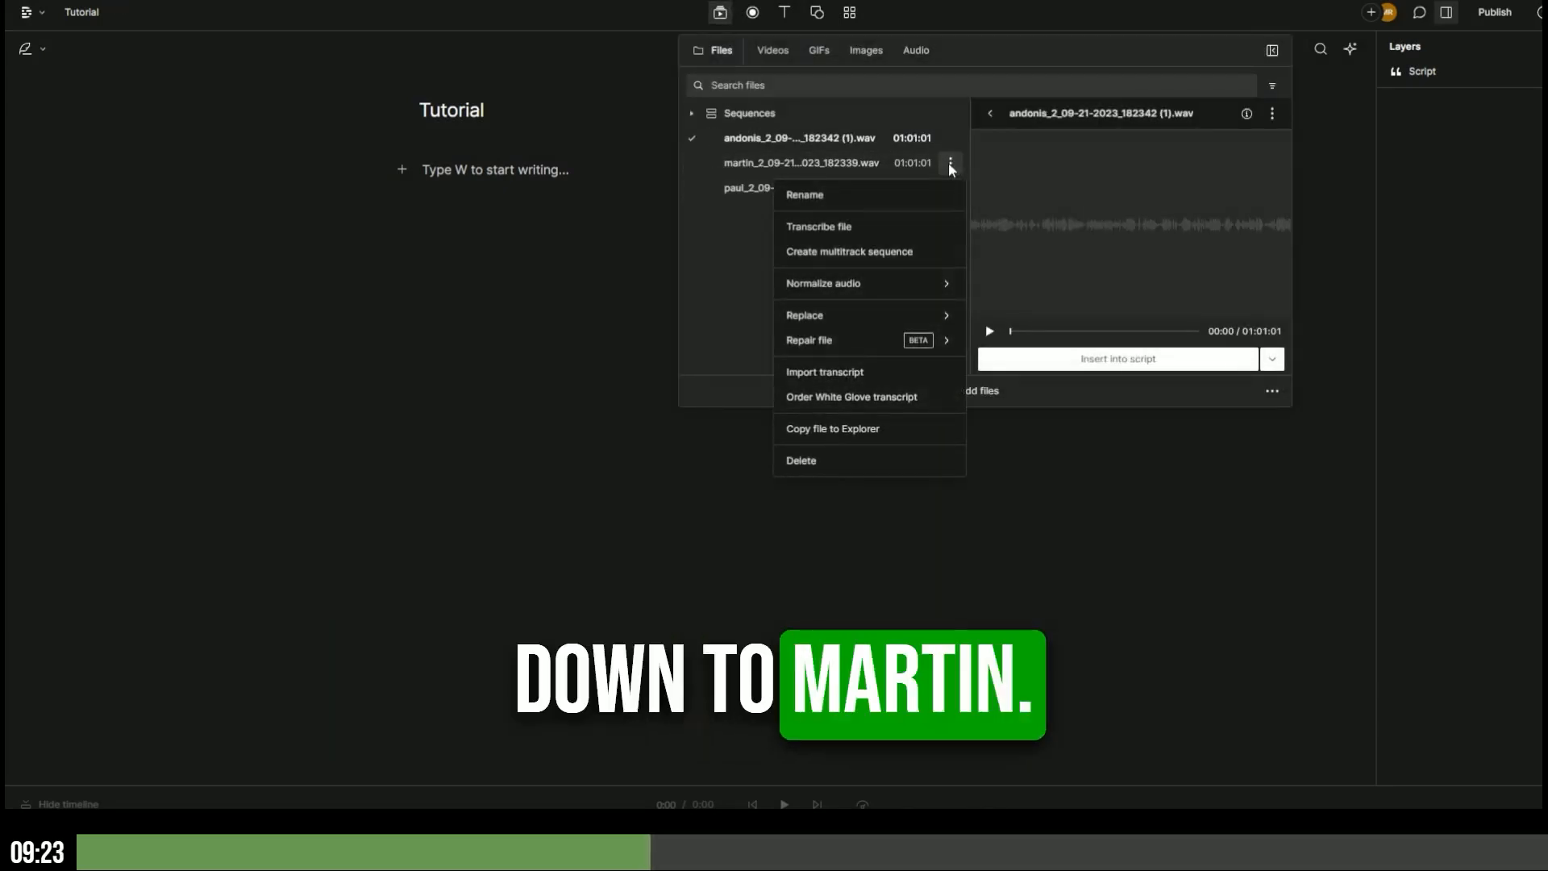
left_click(875, 229)
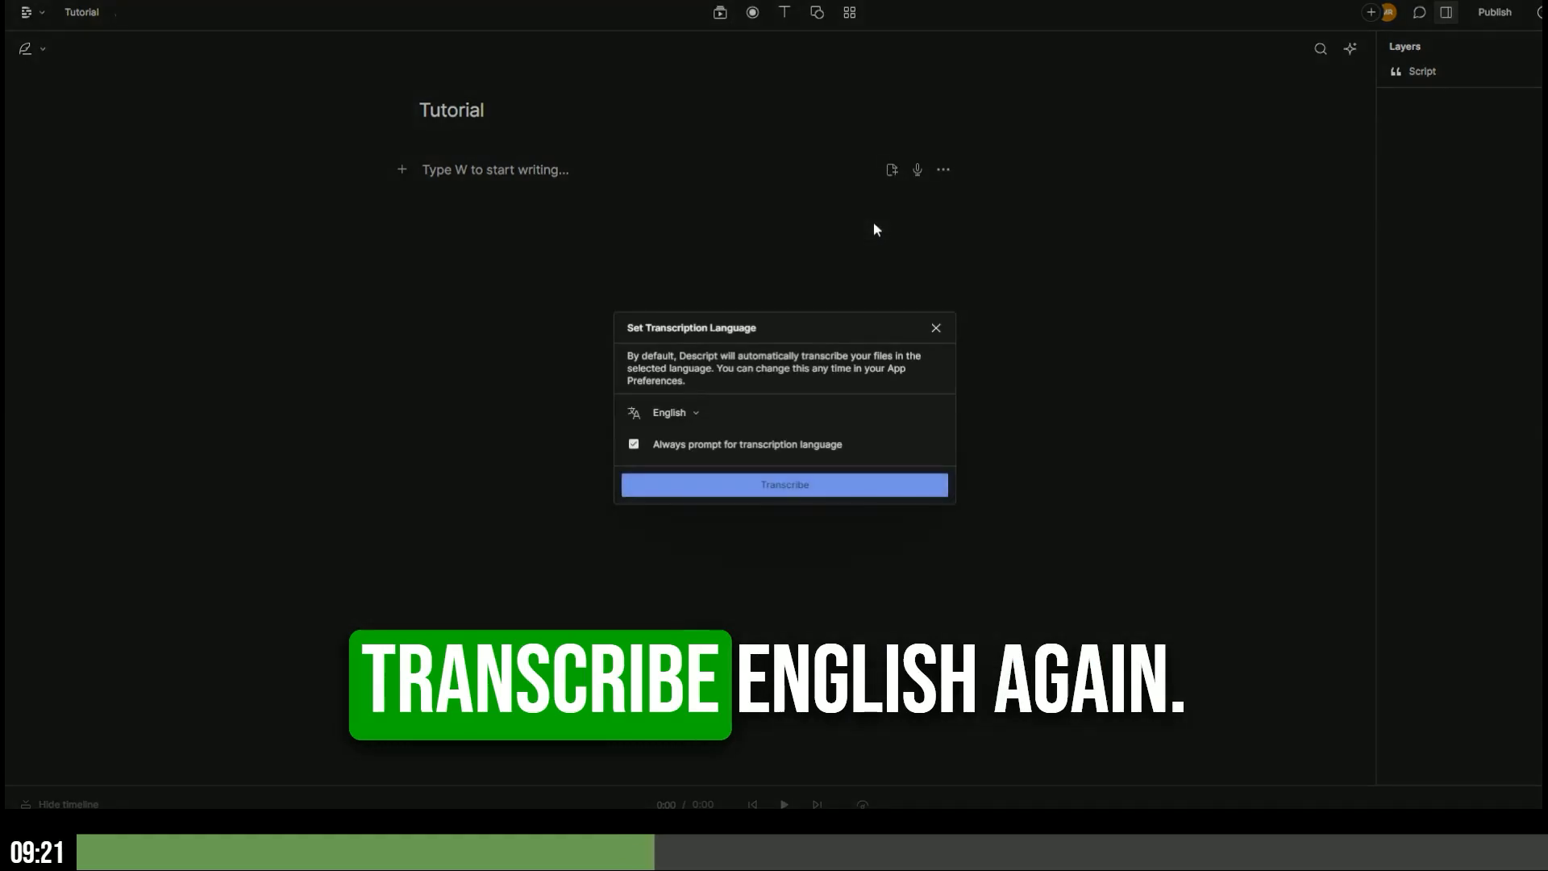
left_click(764, 484)
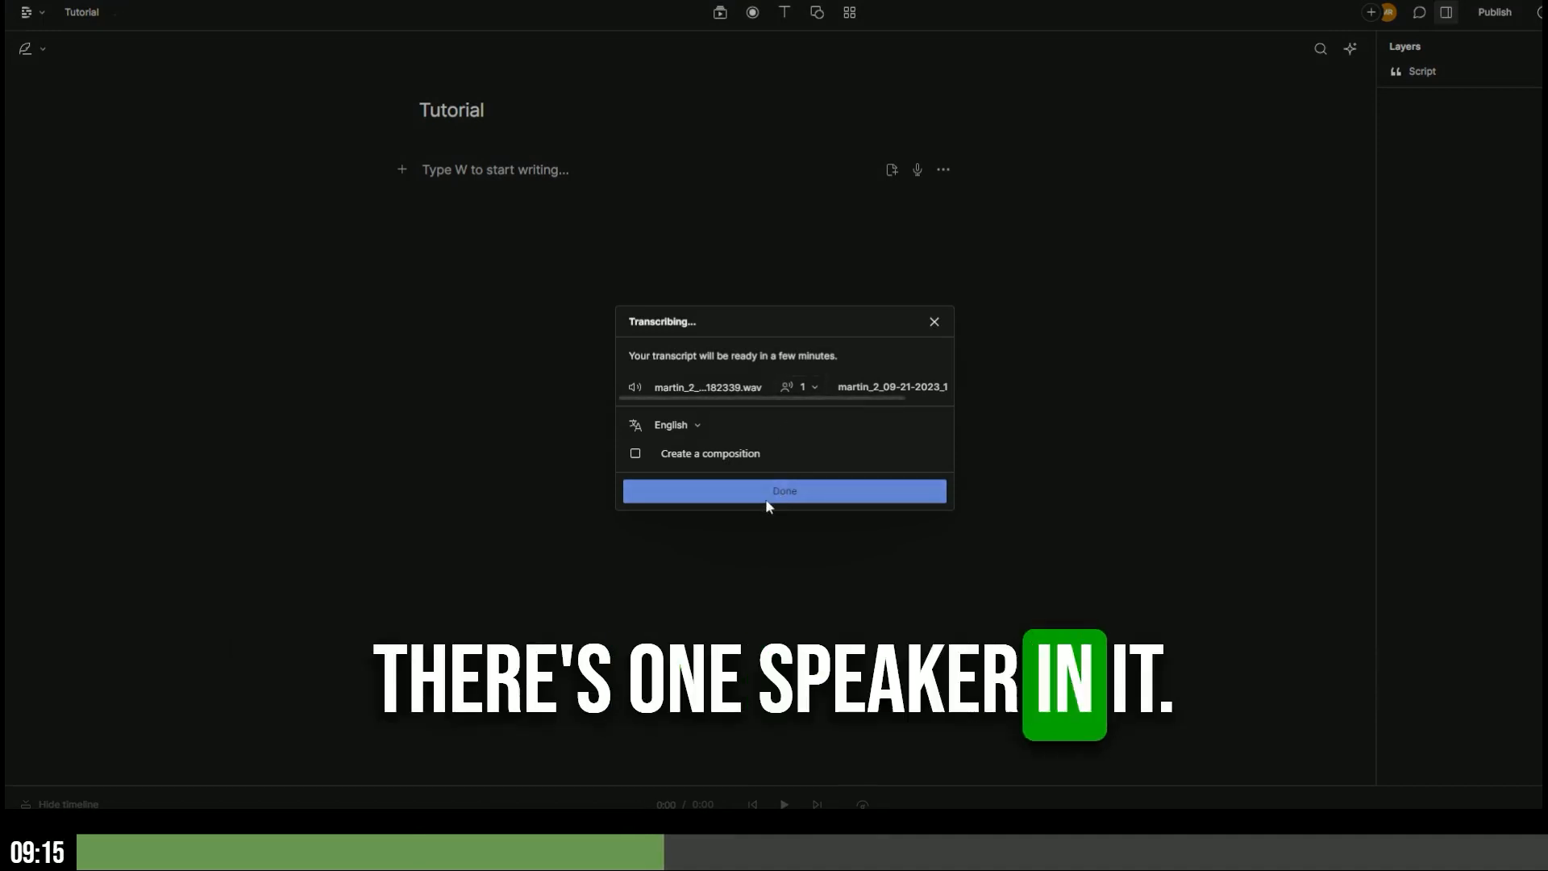
left_click(778, 494)
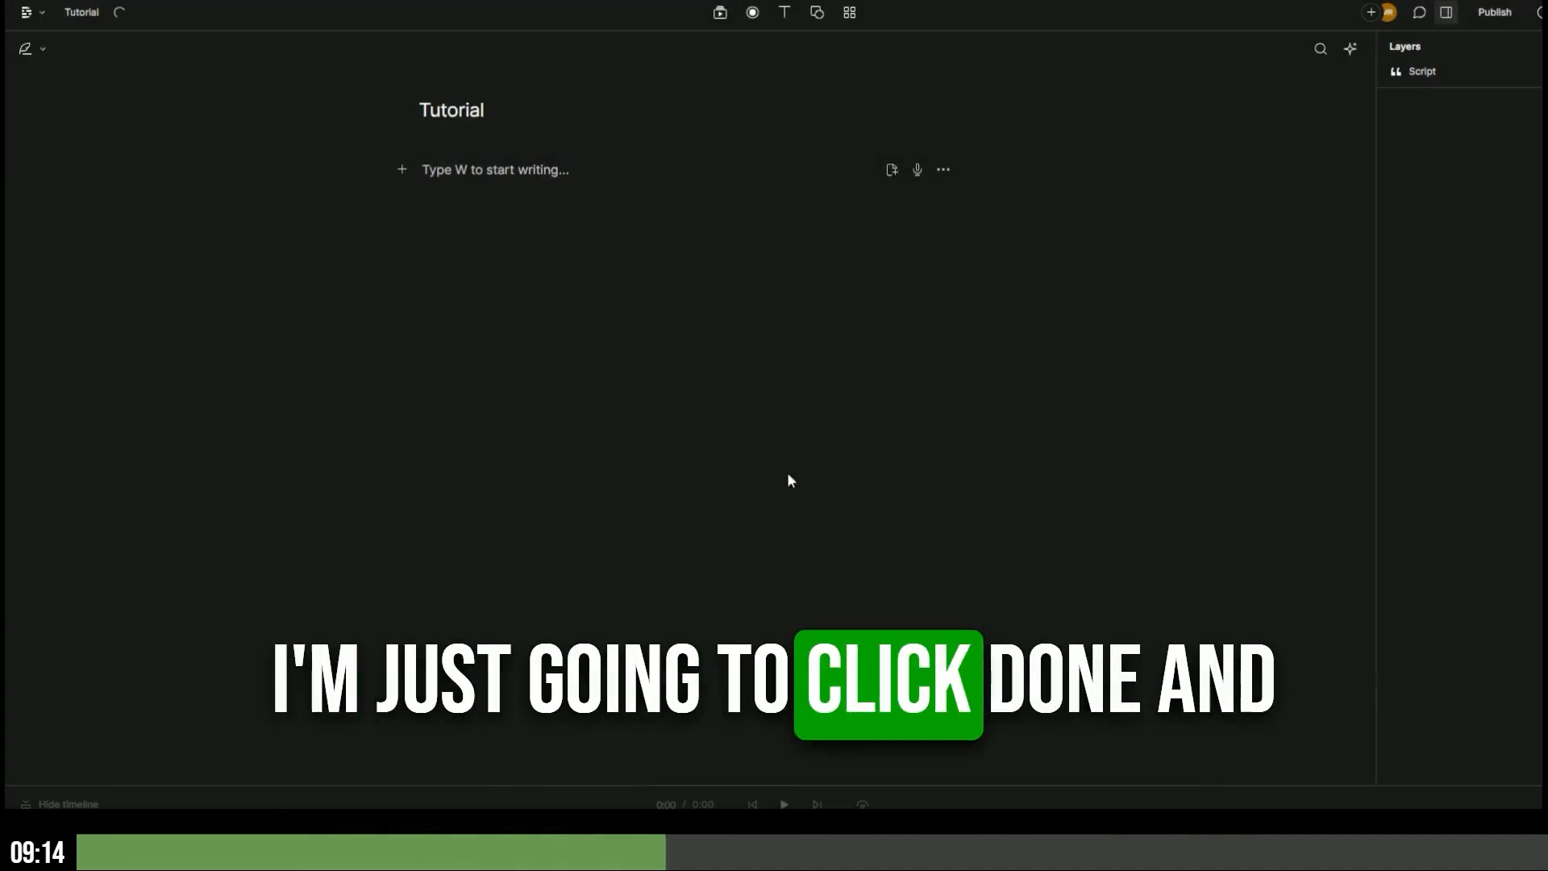
left_click(720, 12)
left_click(952, 188)
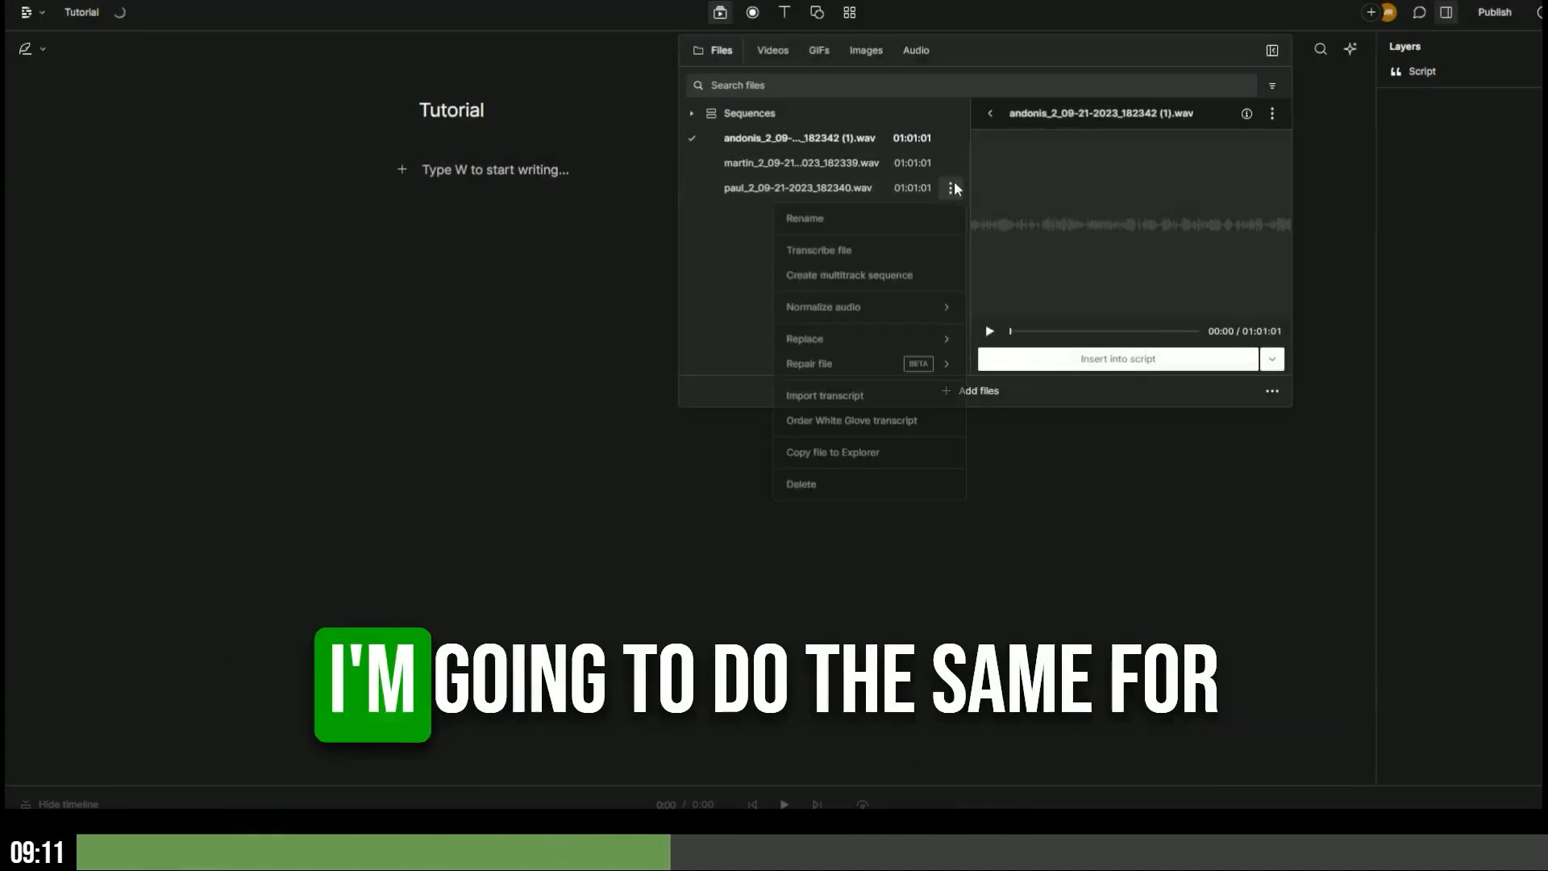
left_click(920, 256)
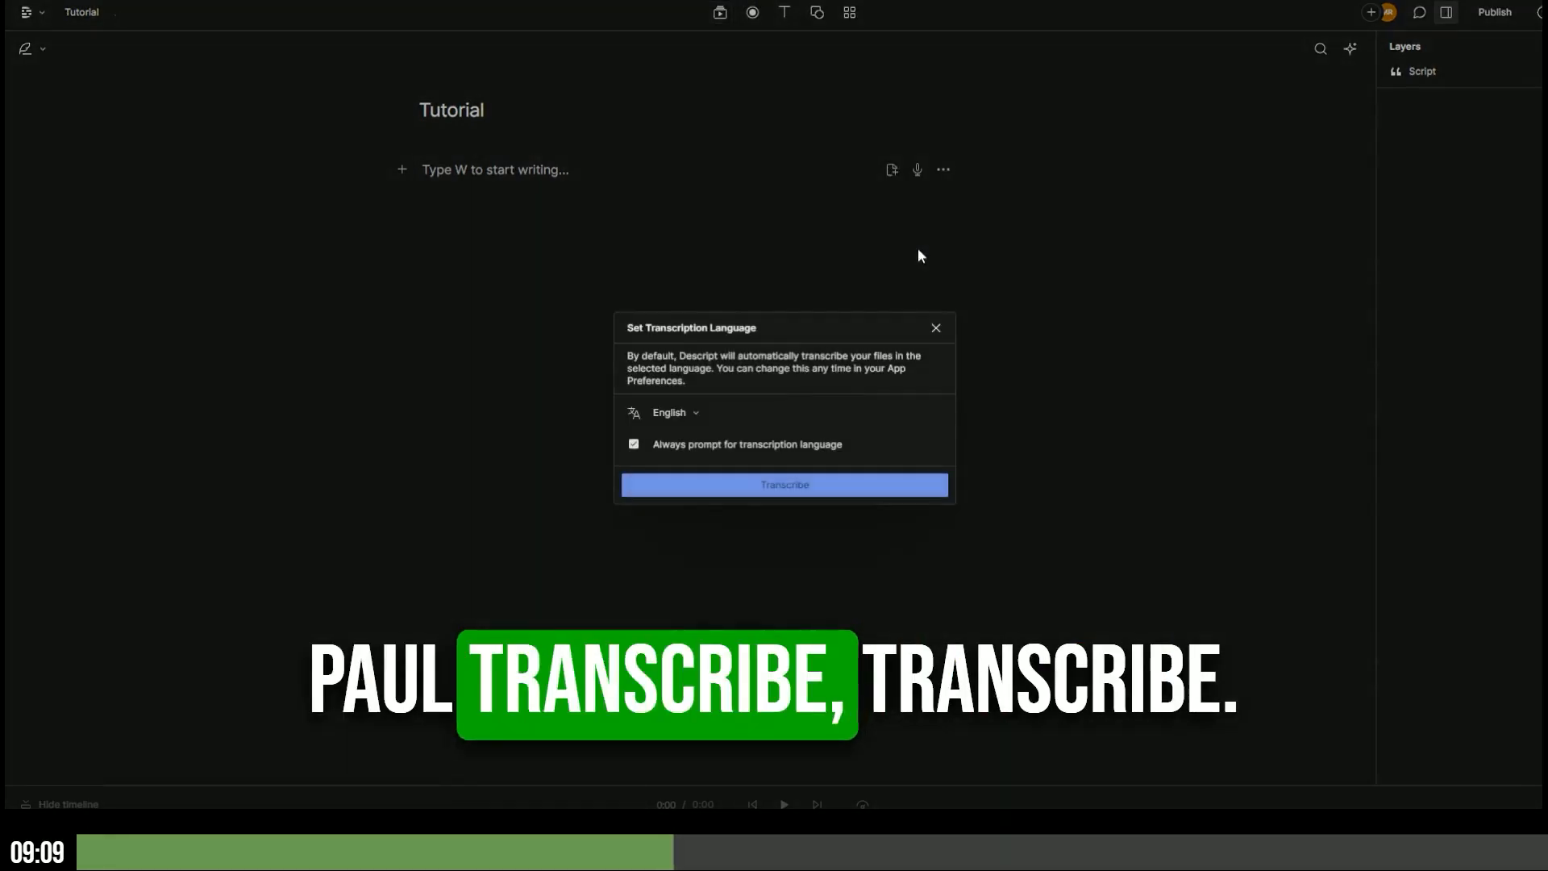
left_click(791, 494)
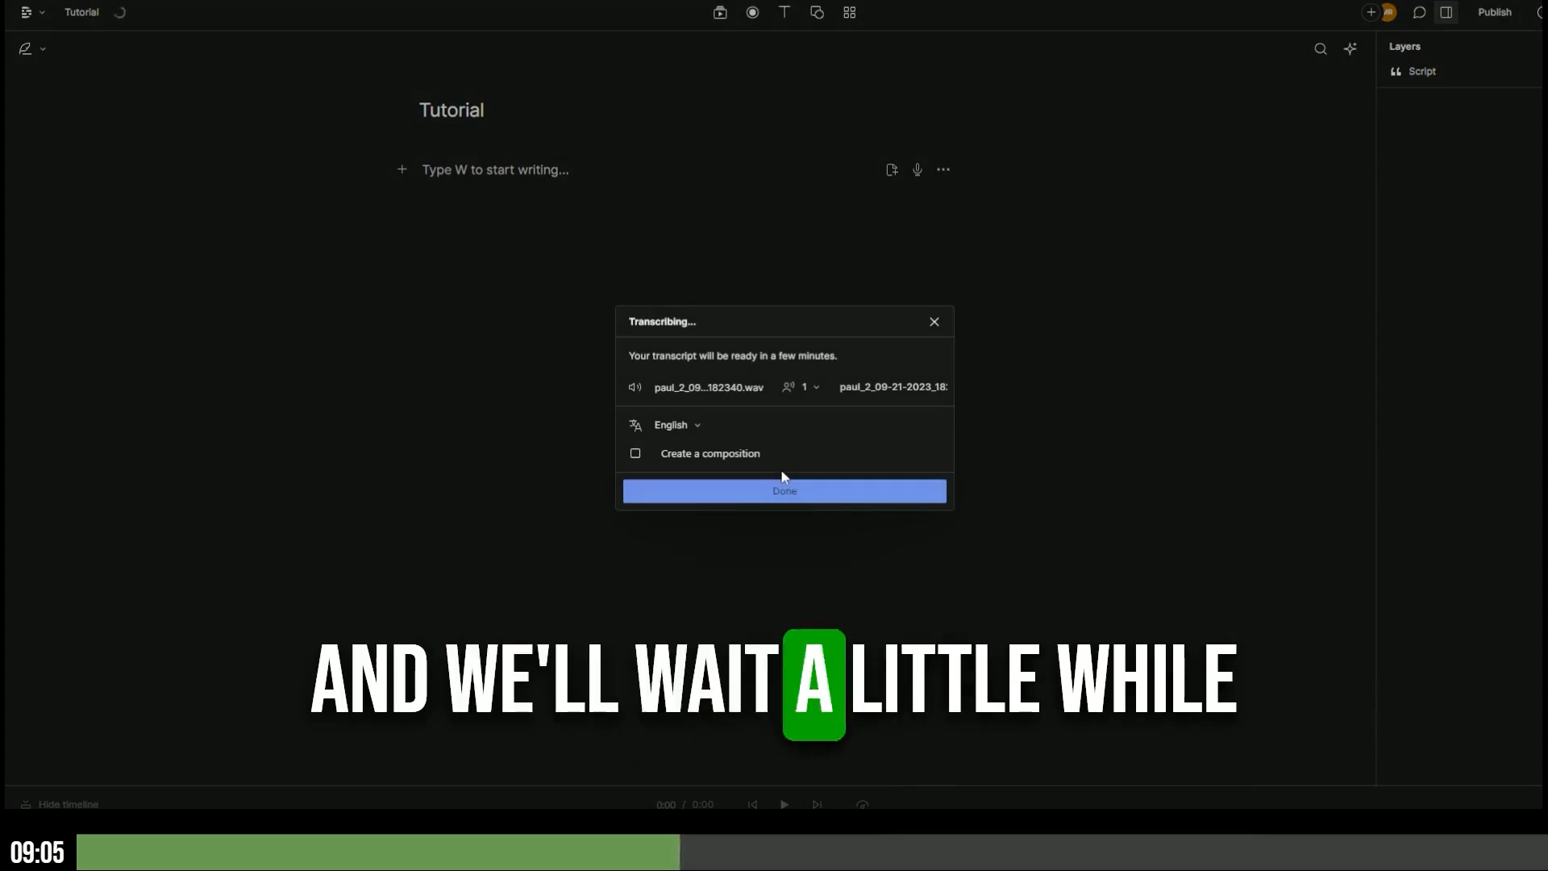
left_click(781, 491)
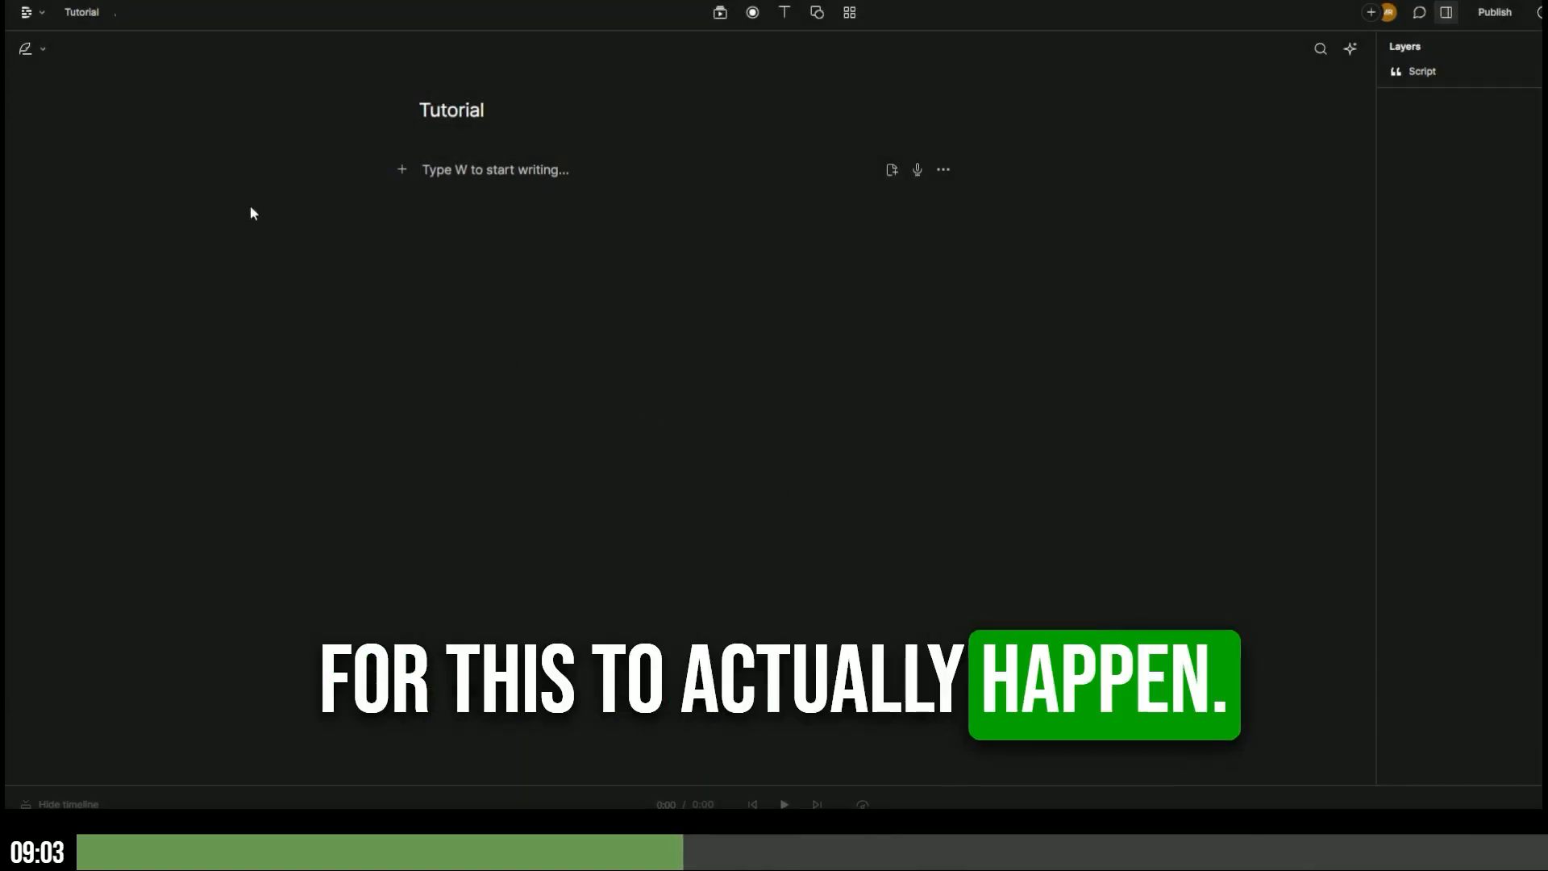
left_click(720, 13)
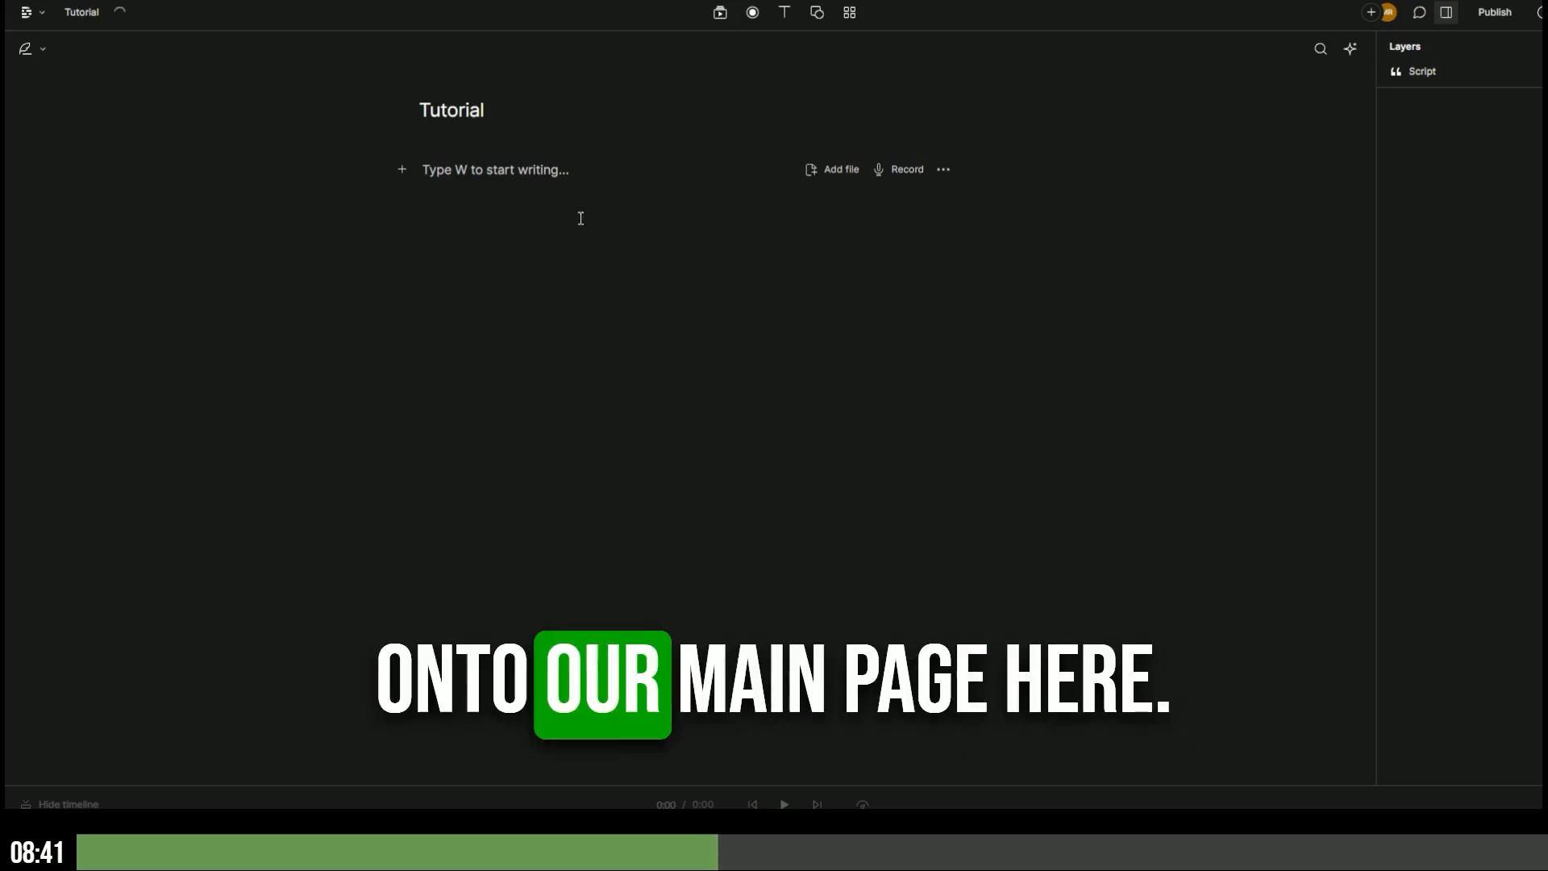
- Insert the combined three-speaker sequence from Media into the Tutorial script
left_click(720, 13)
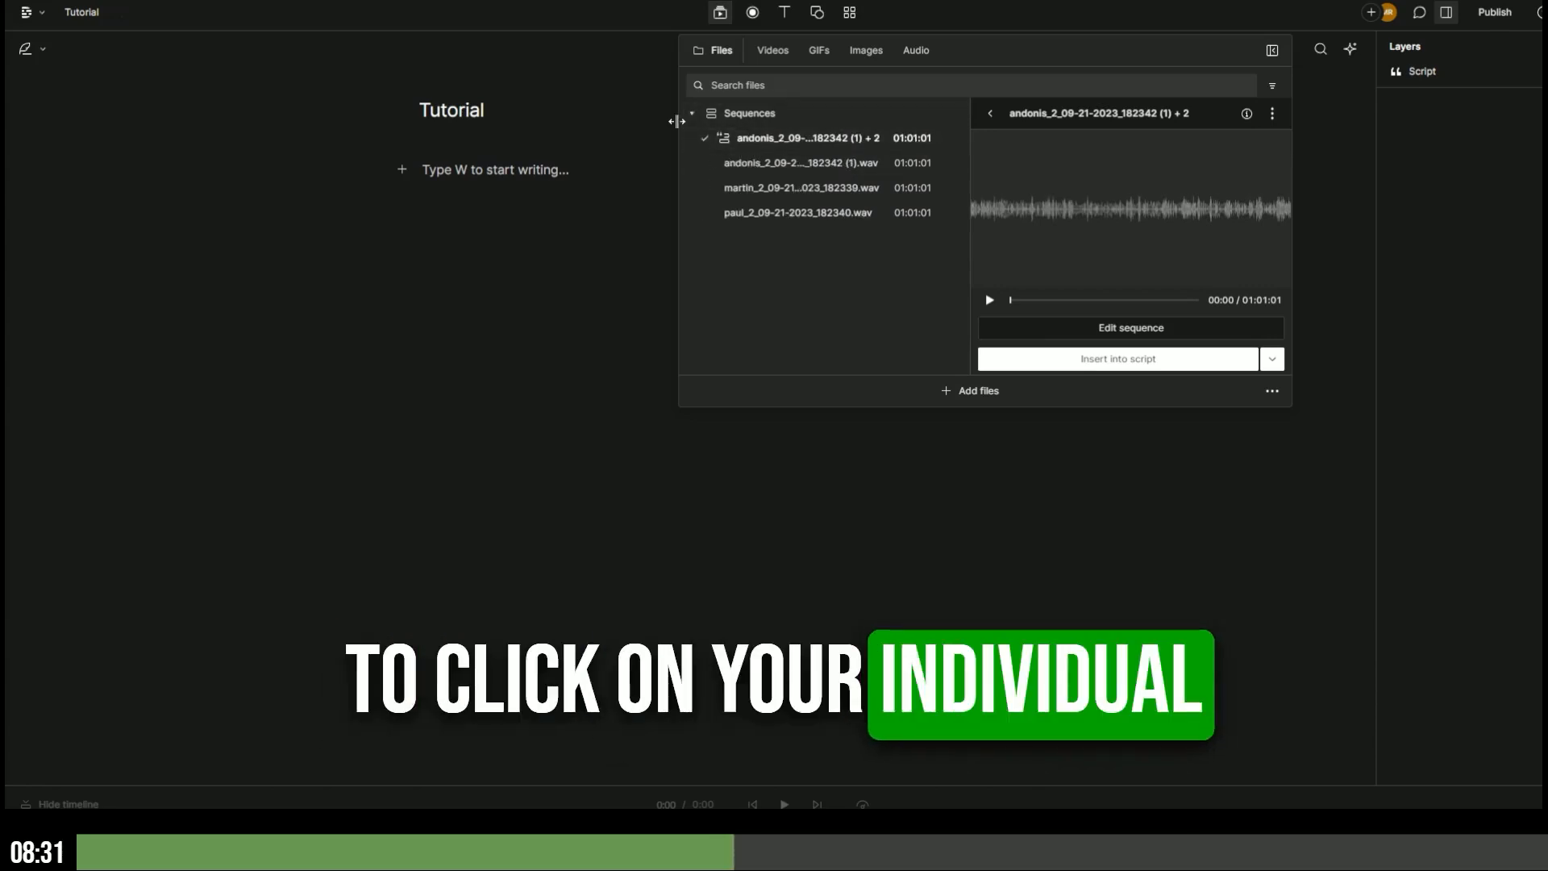
left_click(691, 113)
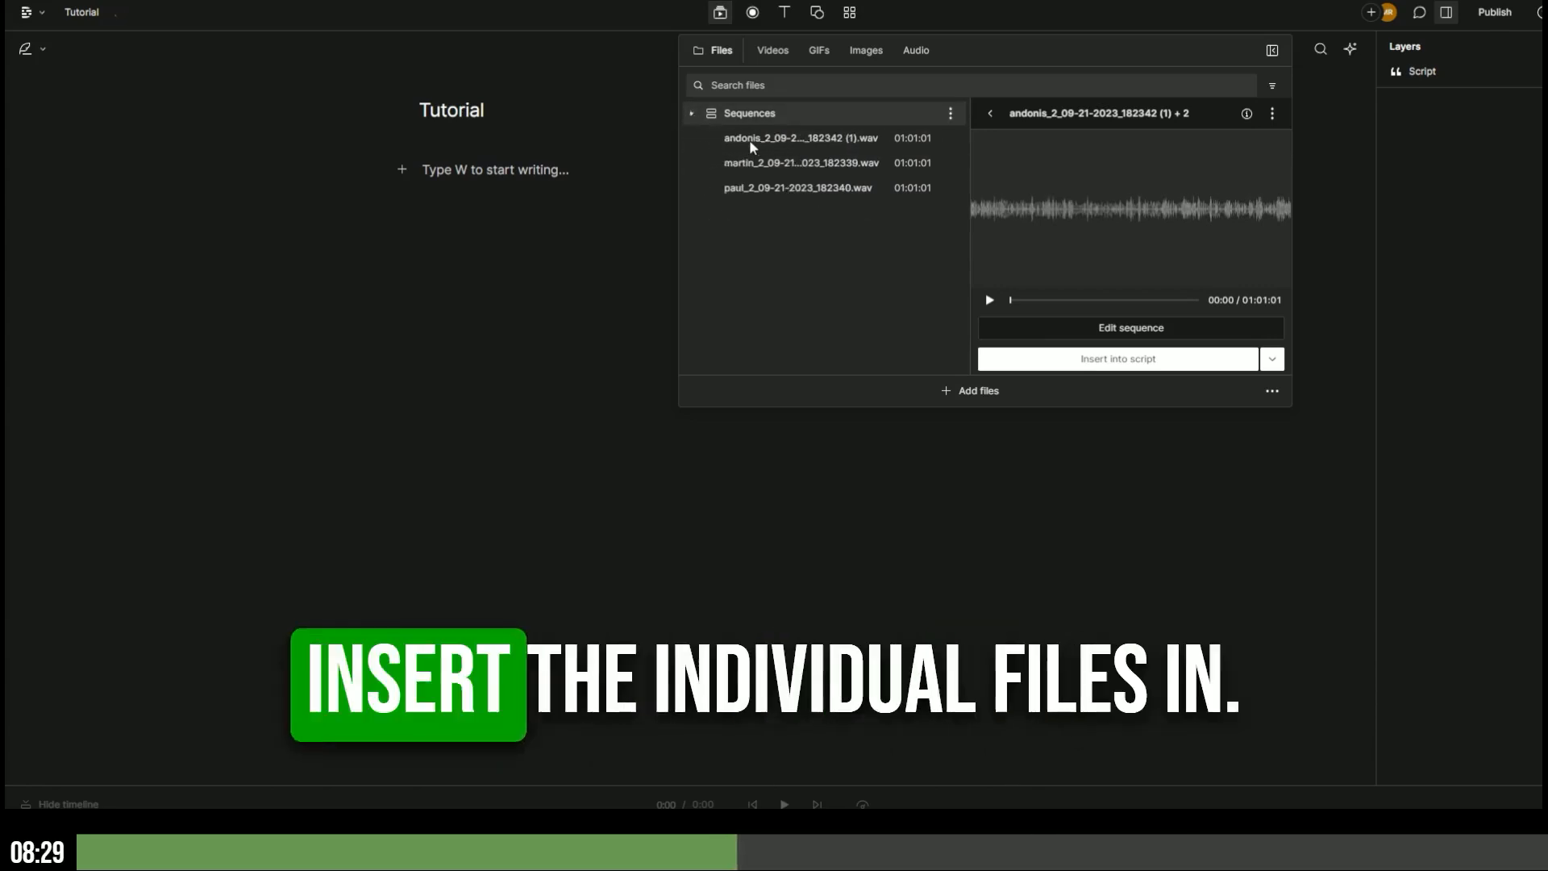
left_click(761, 142)
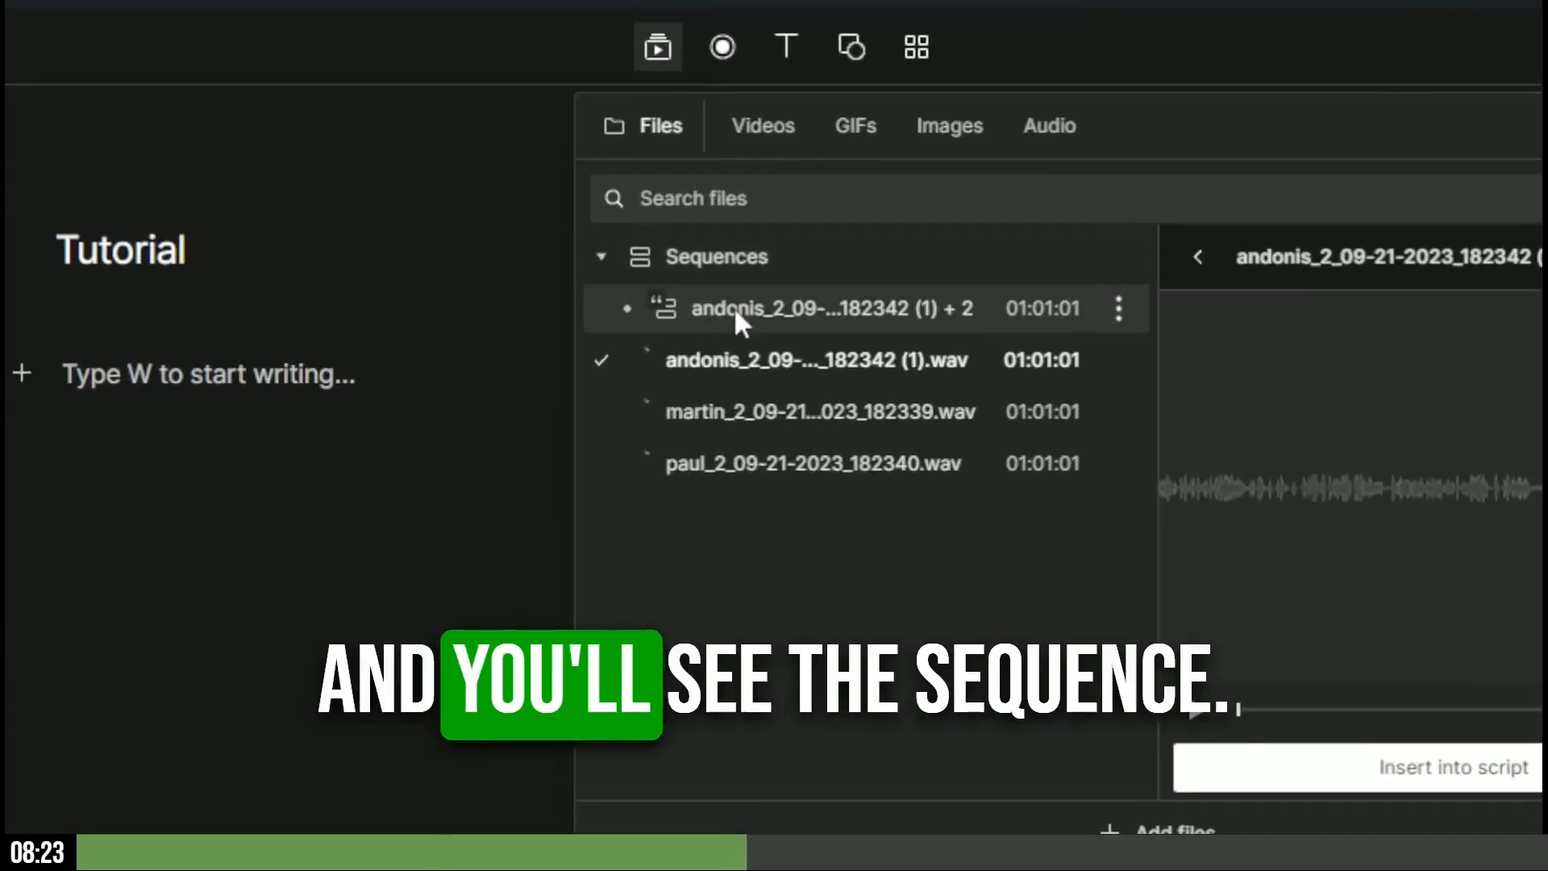
left_click(664, 310)
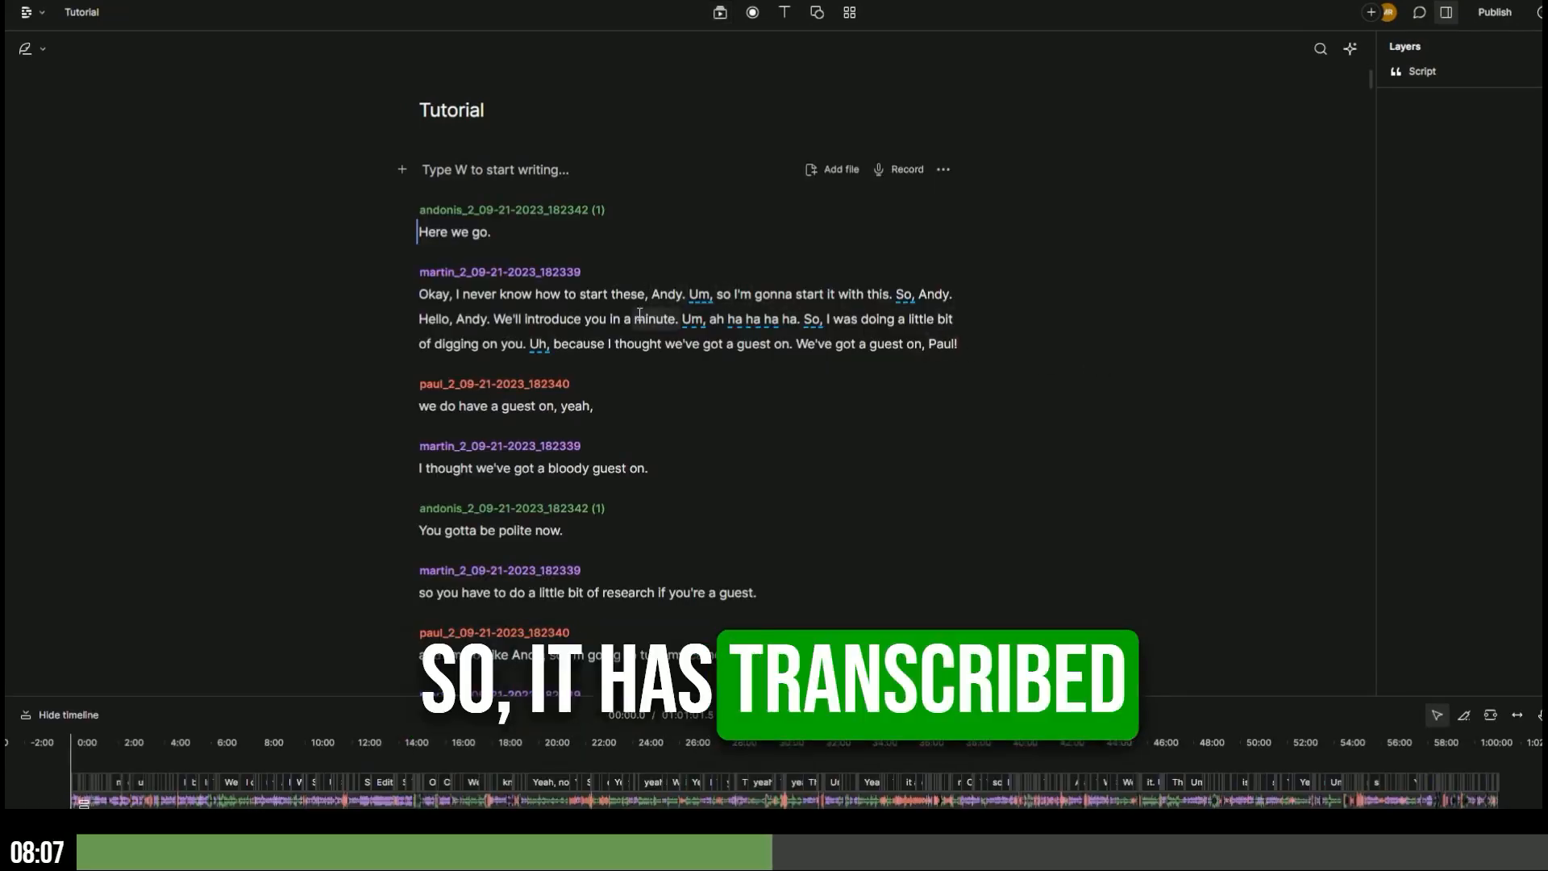
- Play the transcript's opening, make the timeline area taller, then pause playback
scroll(645, 289, "down", 15)
scroll(639, 319, "up", 15)
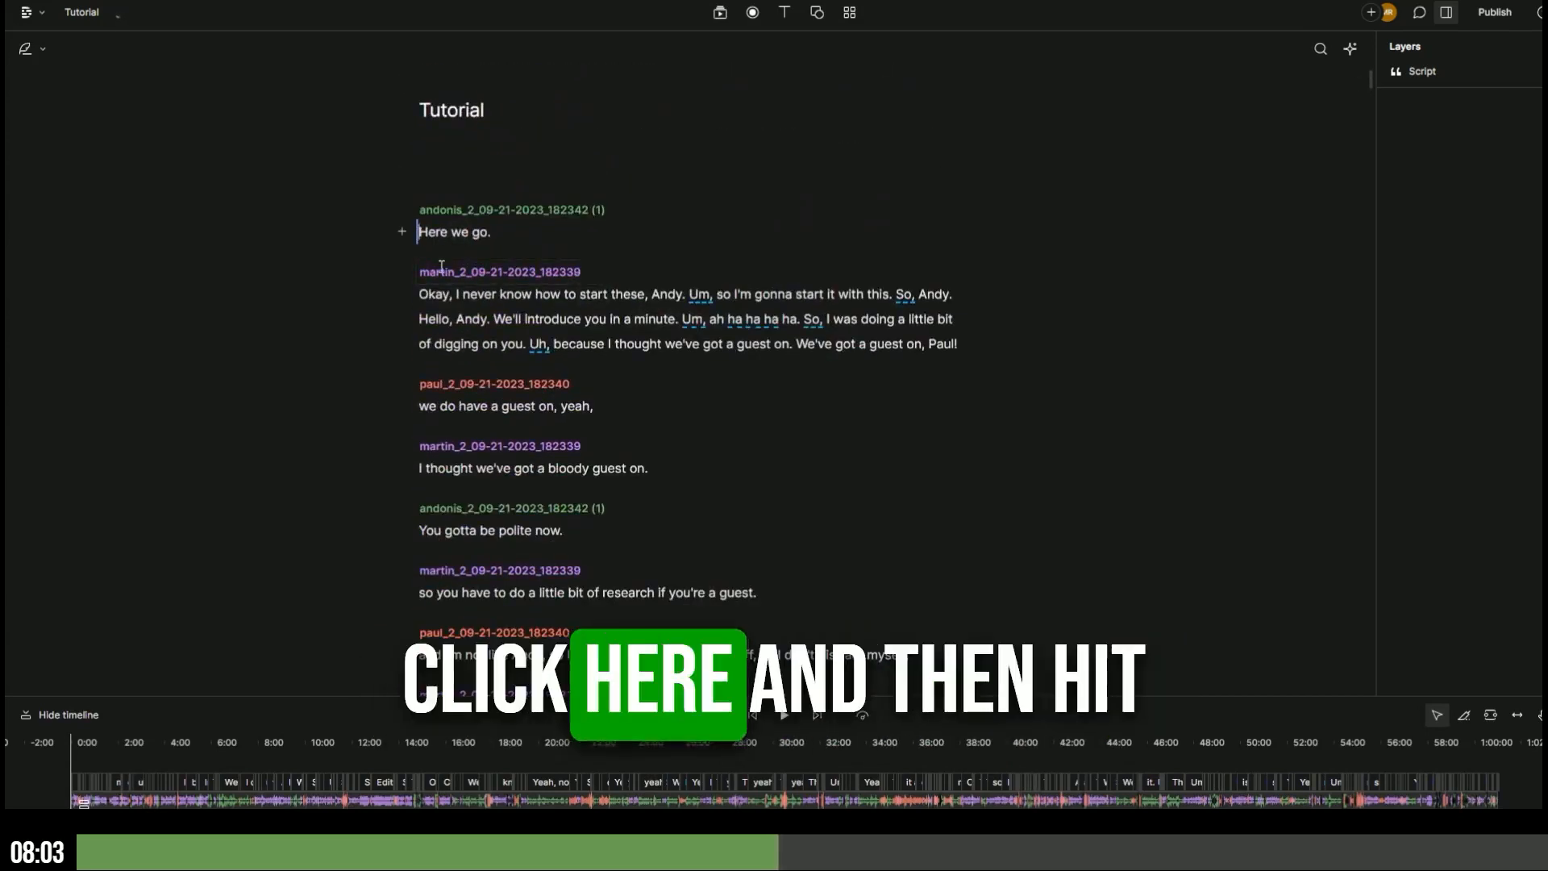
left_click(785, 716)
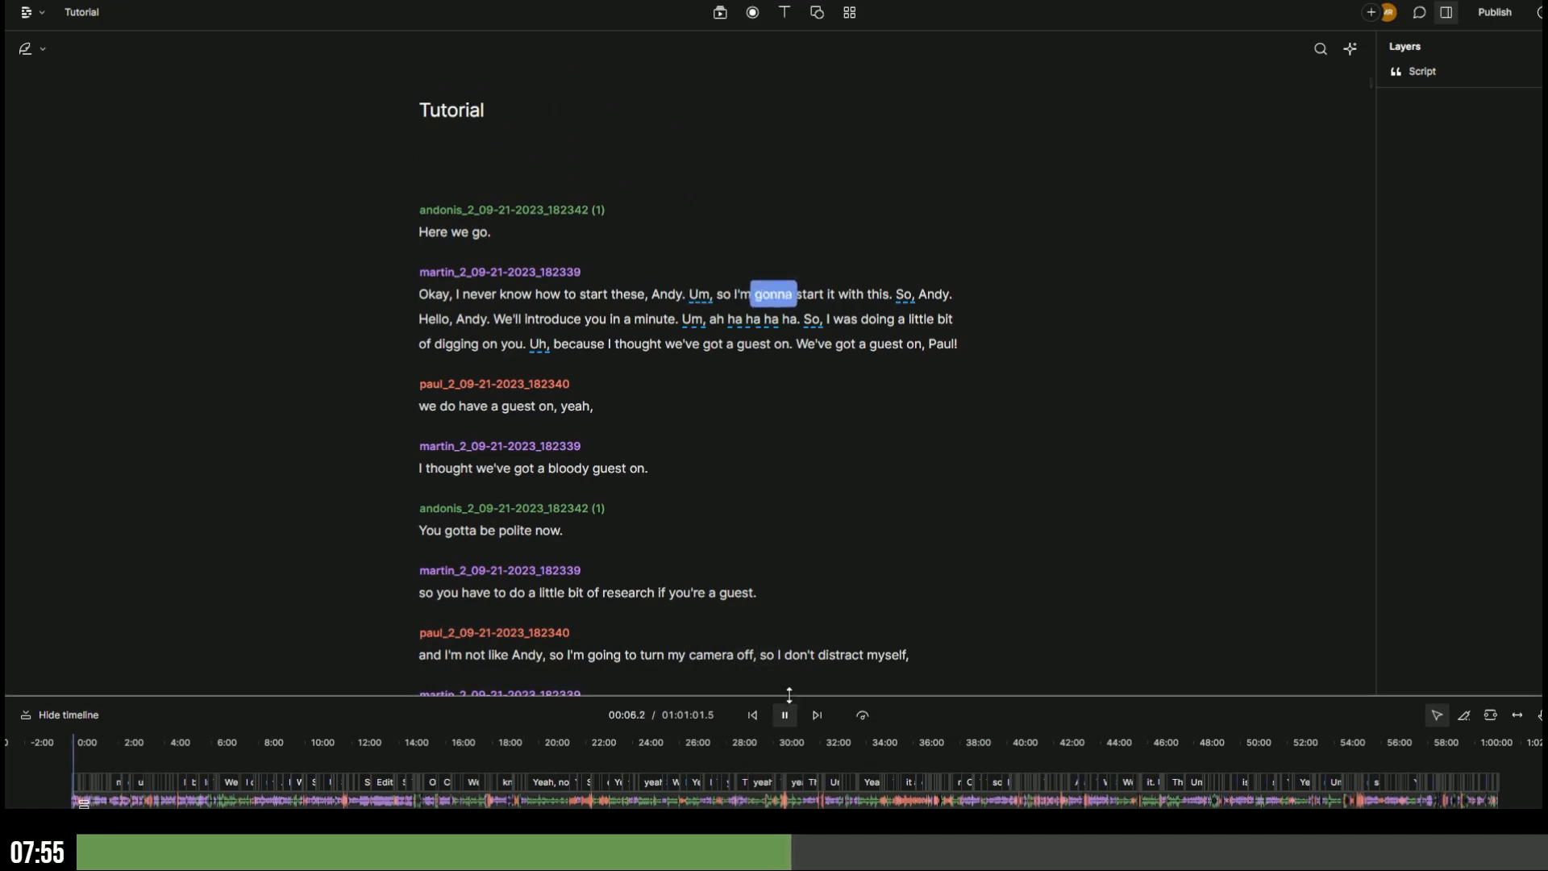
left_click_drag(789, 695, 790, 613)
key("space")
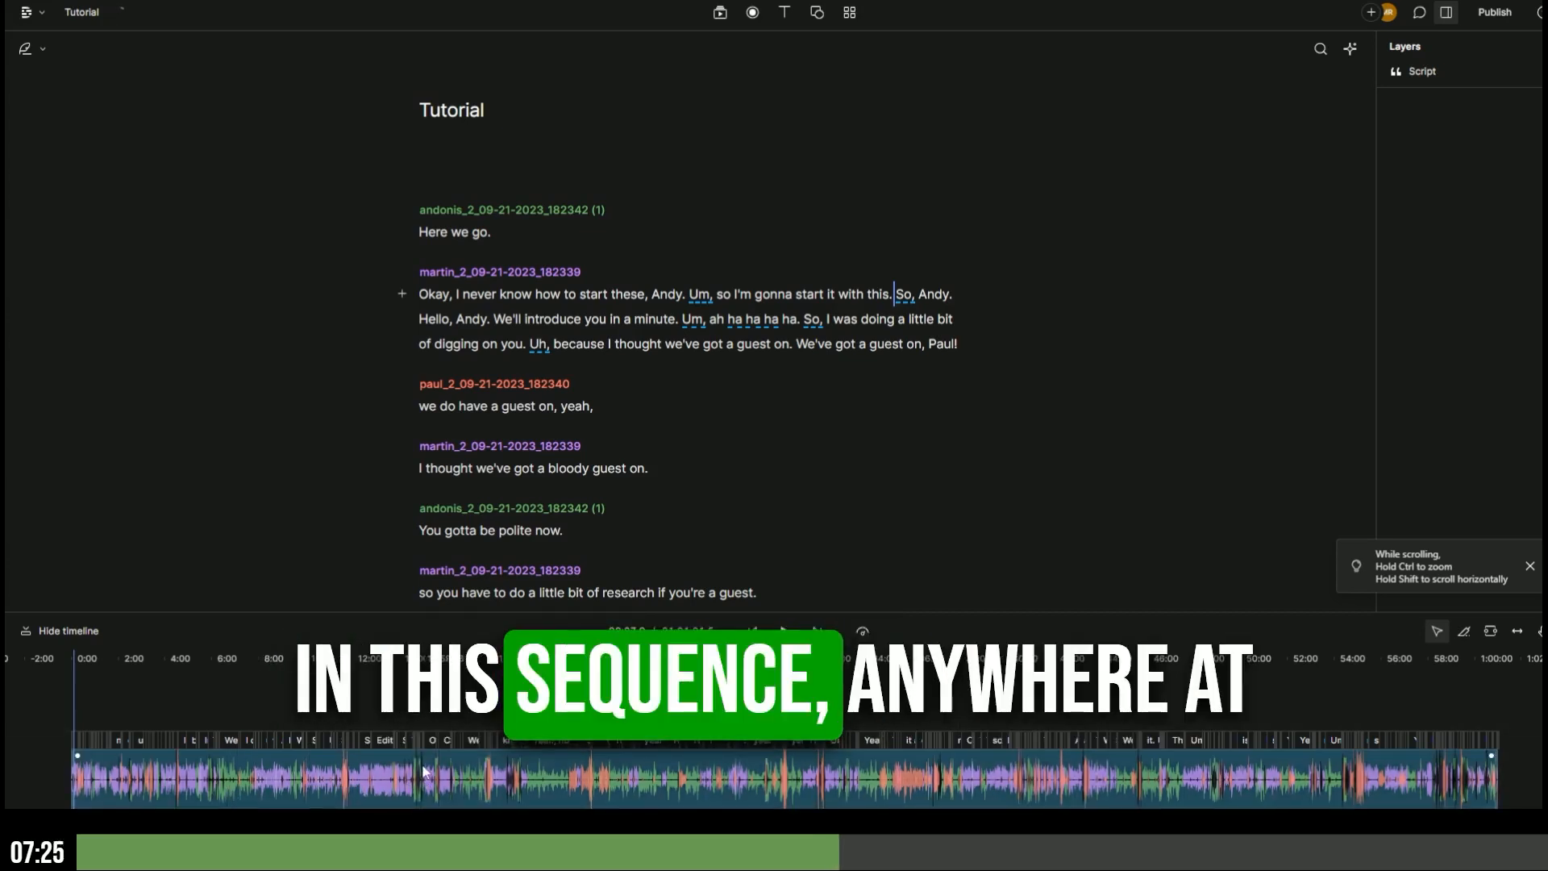
right_click(382, 774)
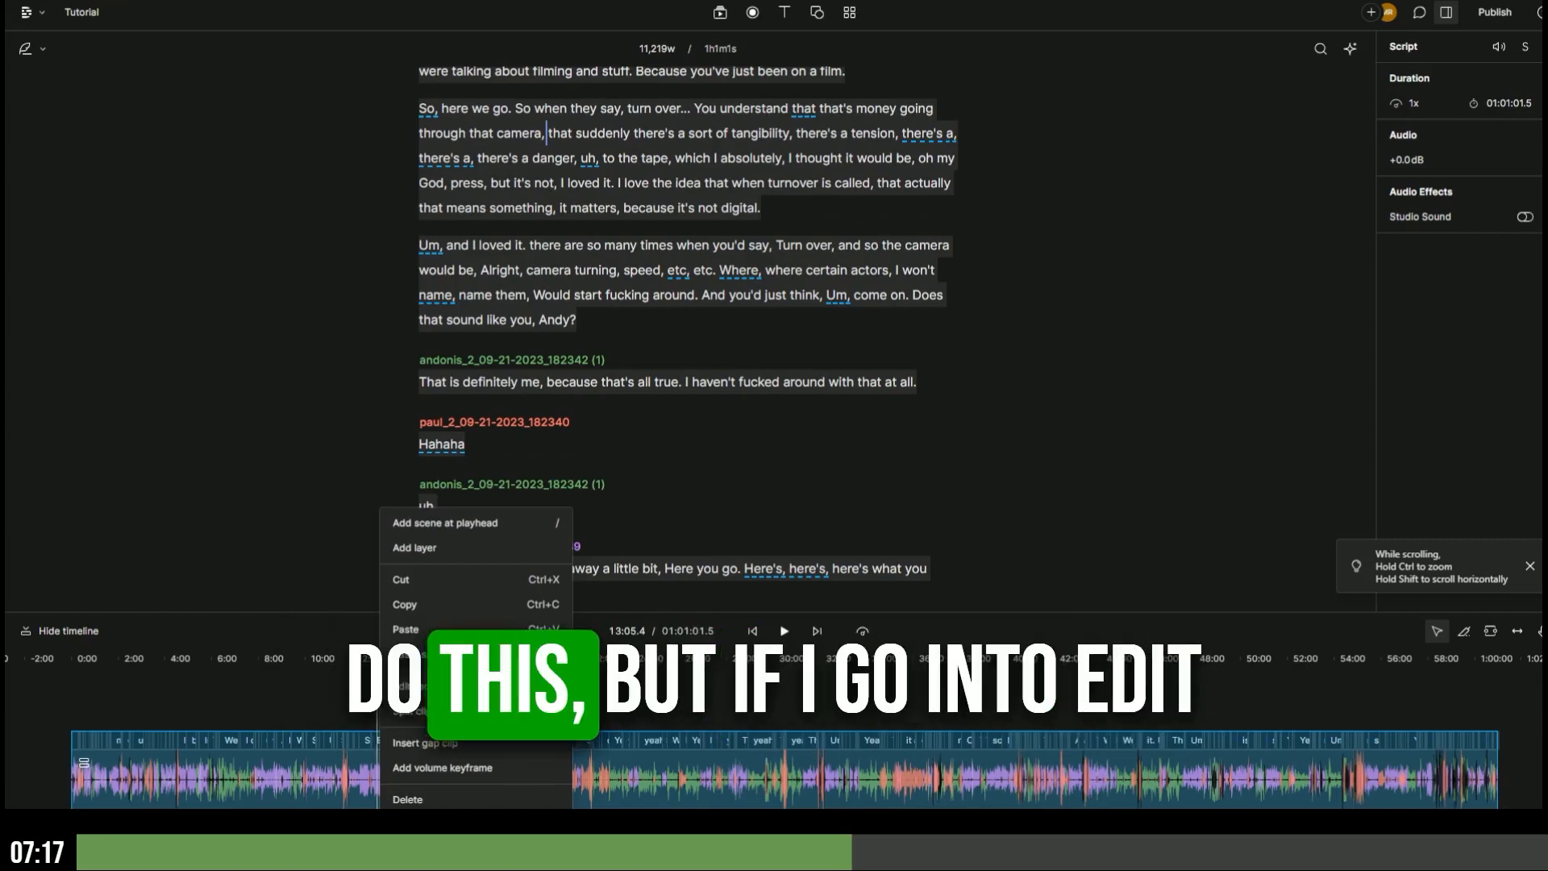
left_click(428, 686)
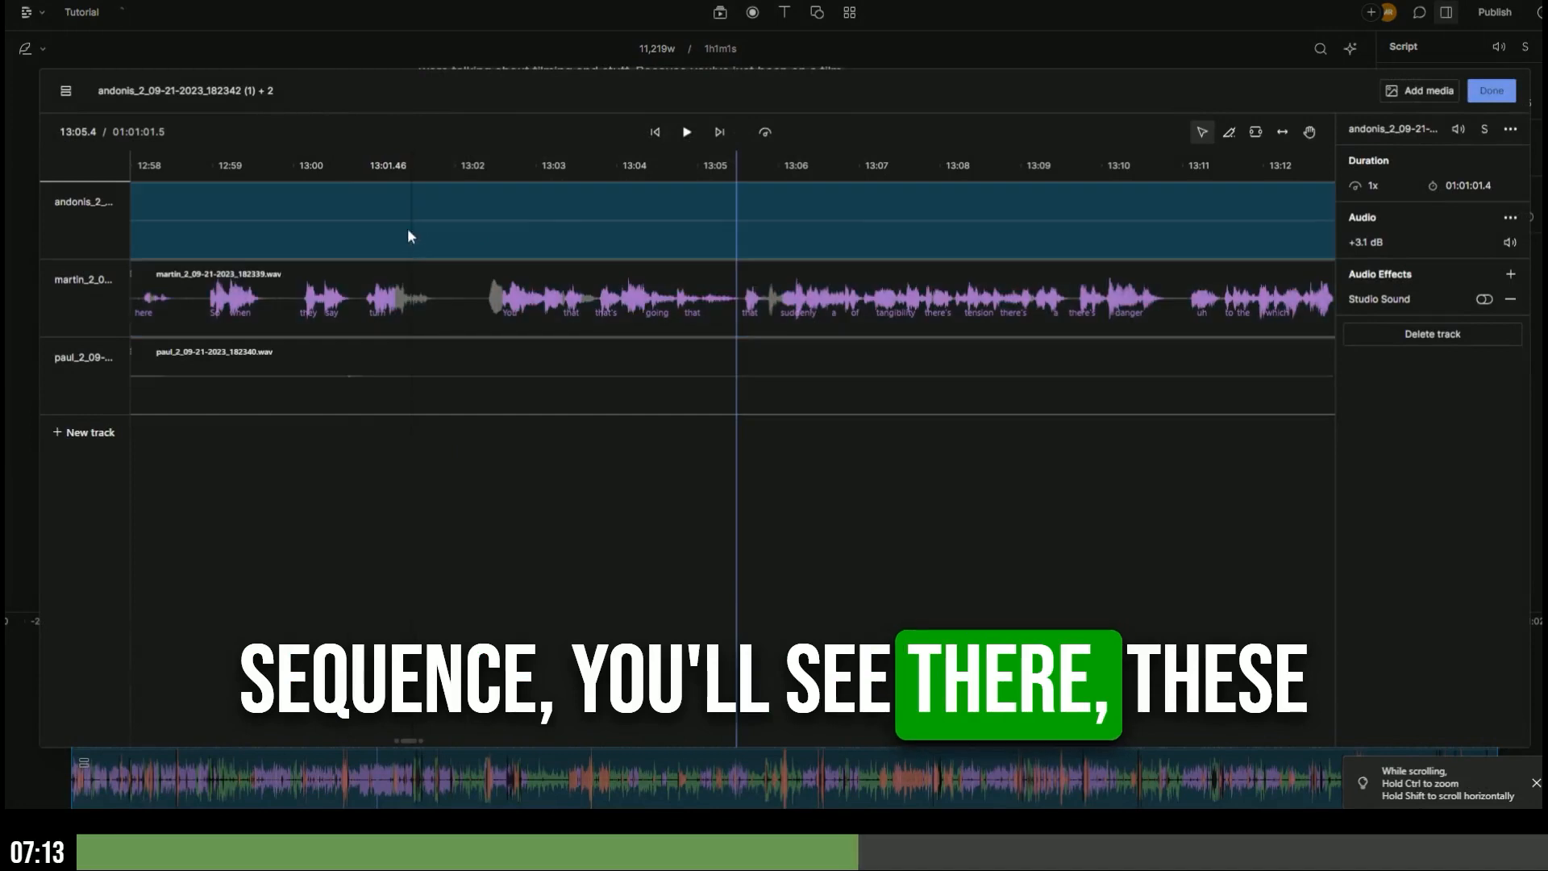
left_click(285, 326)
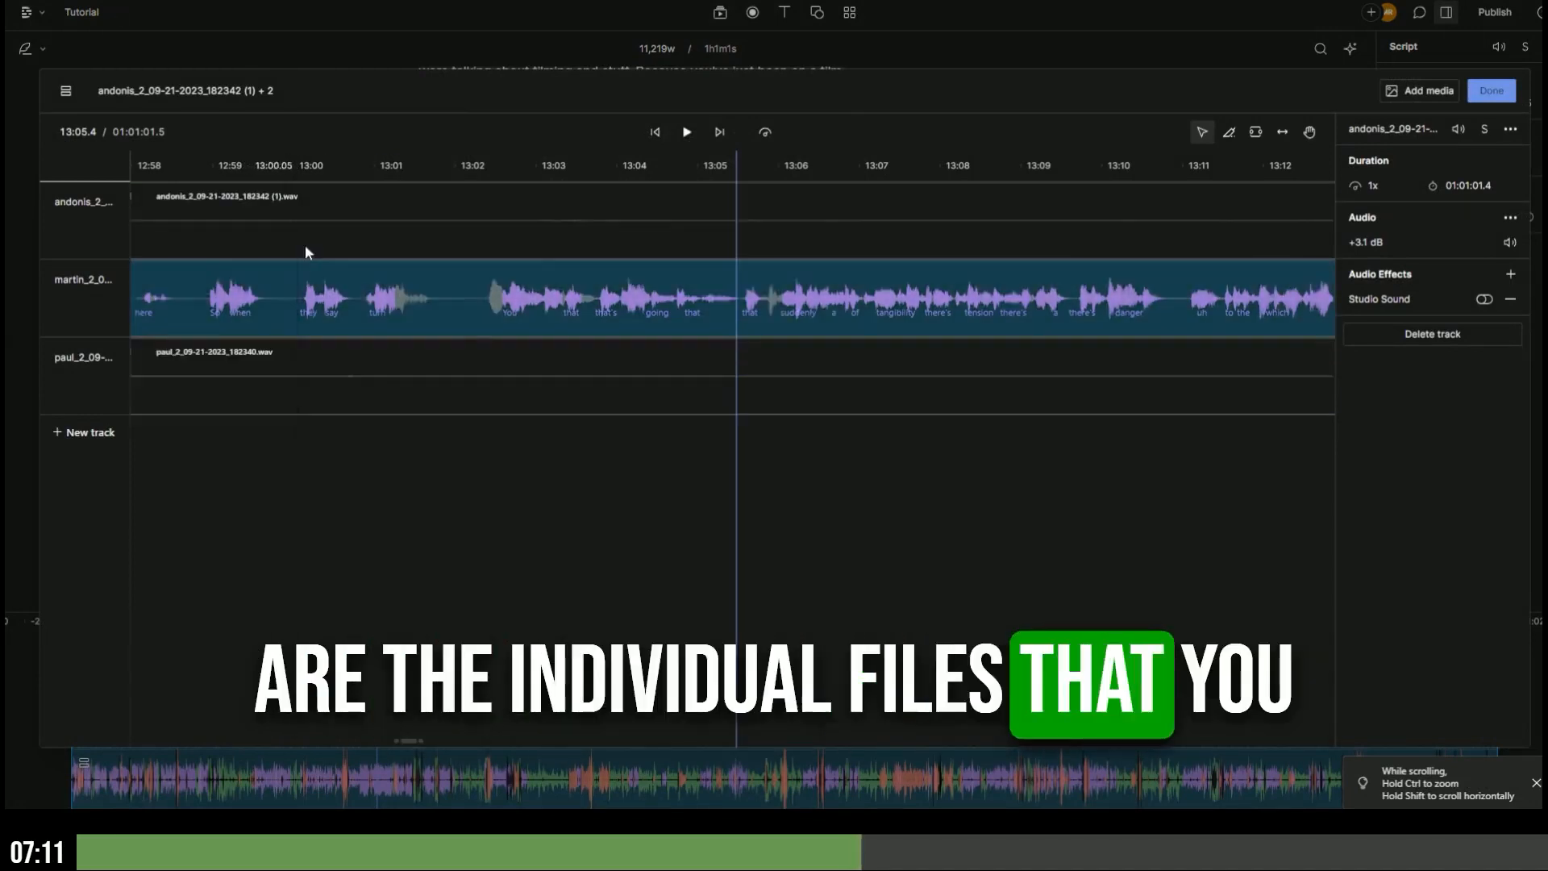
left_click_drag(689, 166, 399, 176)
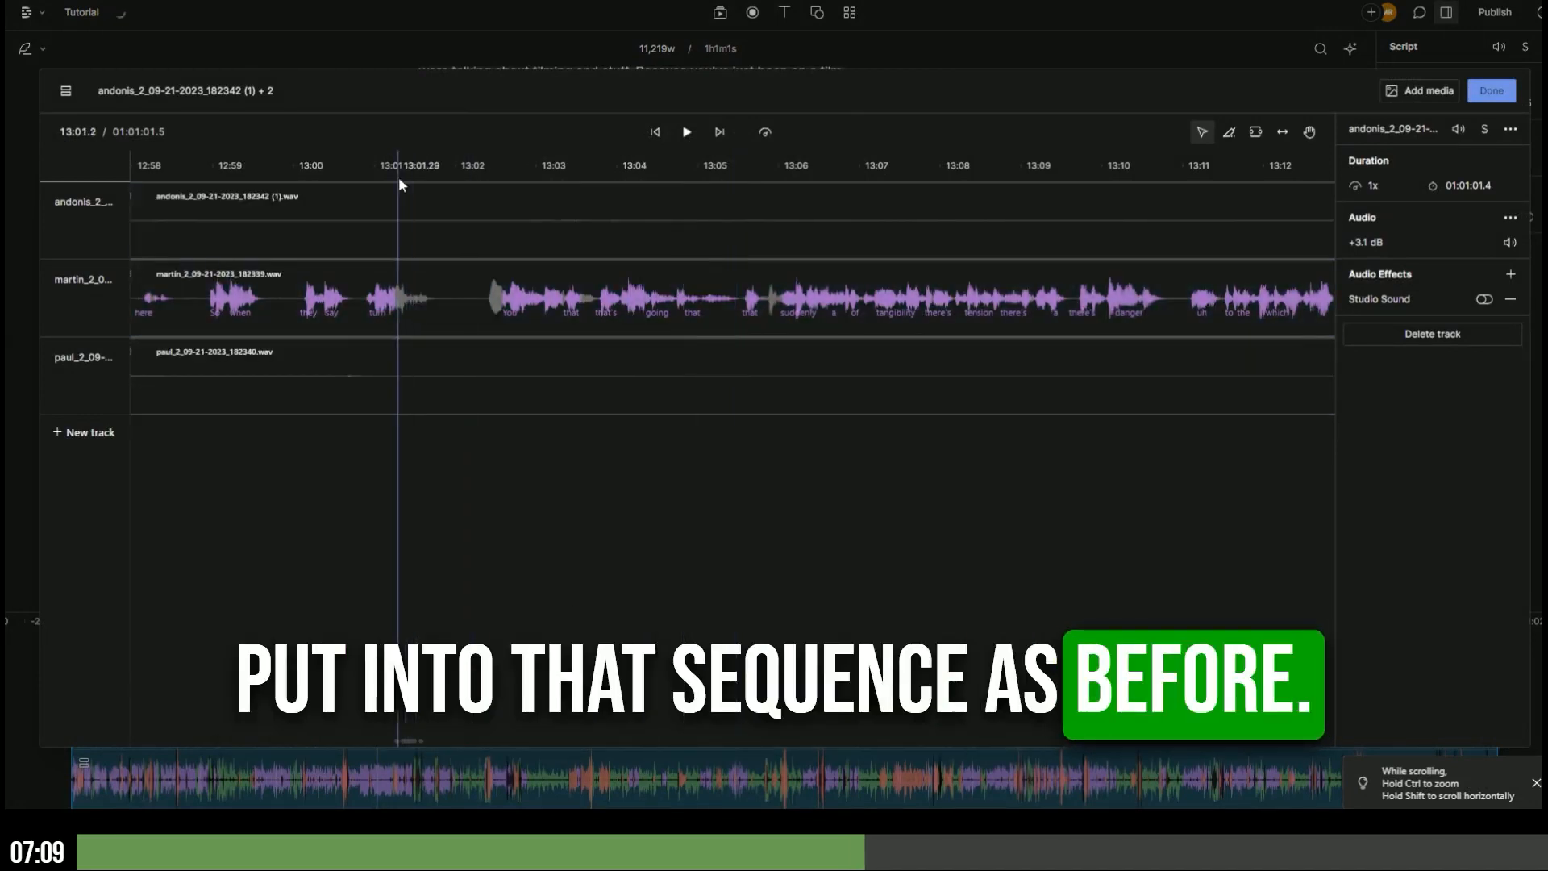
left_click(1498, 92)
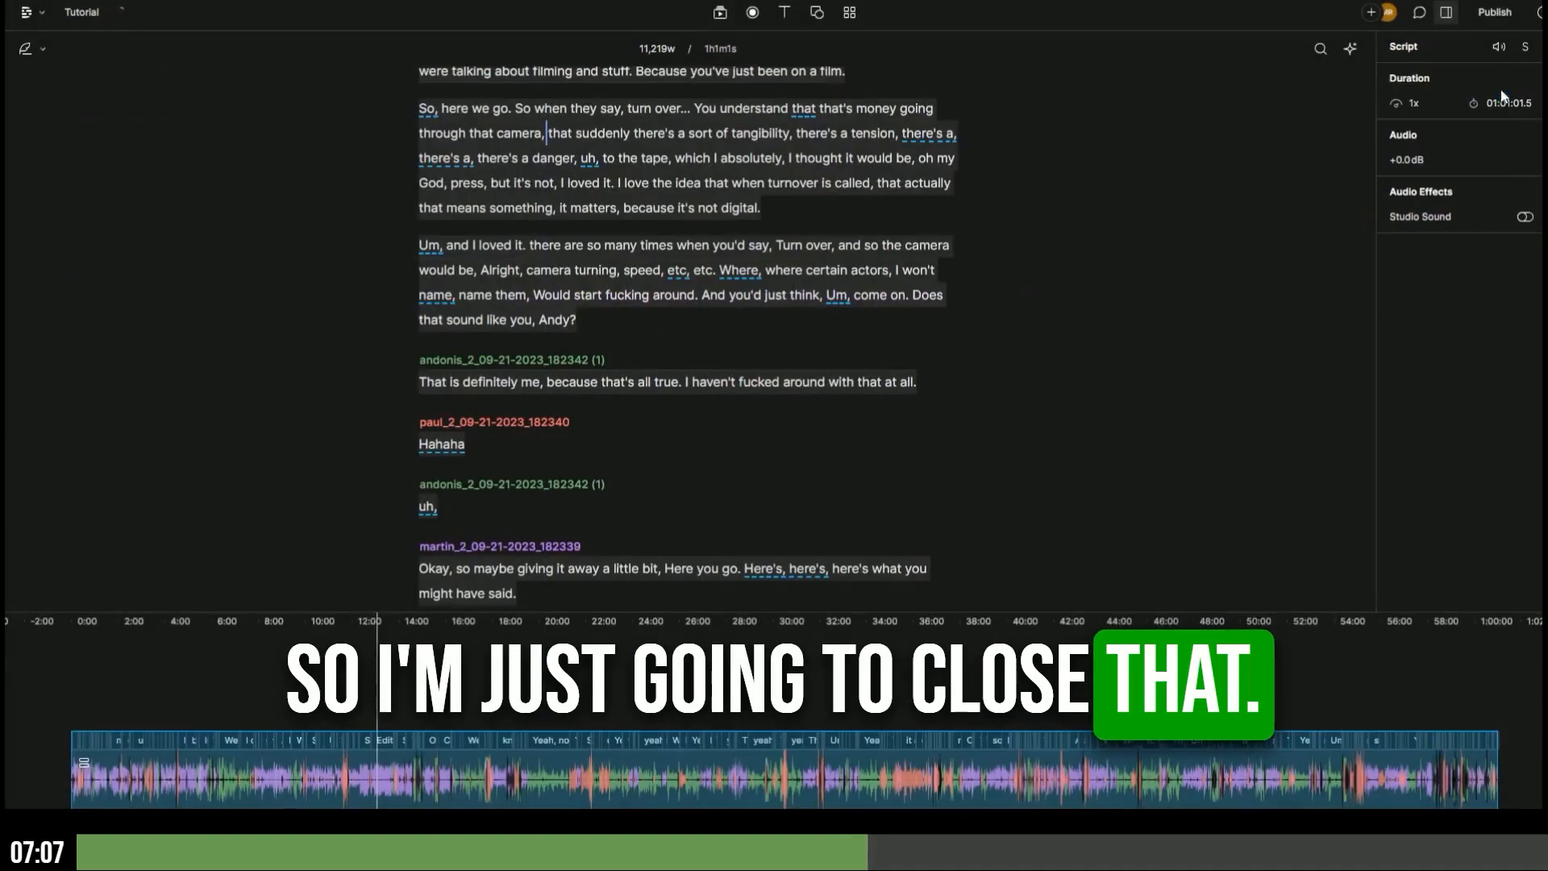
scroll(621, 379, "up", 15)
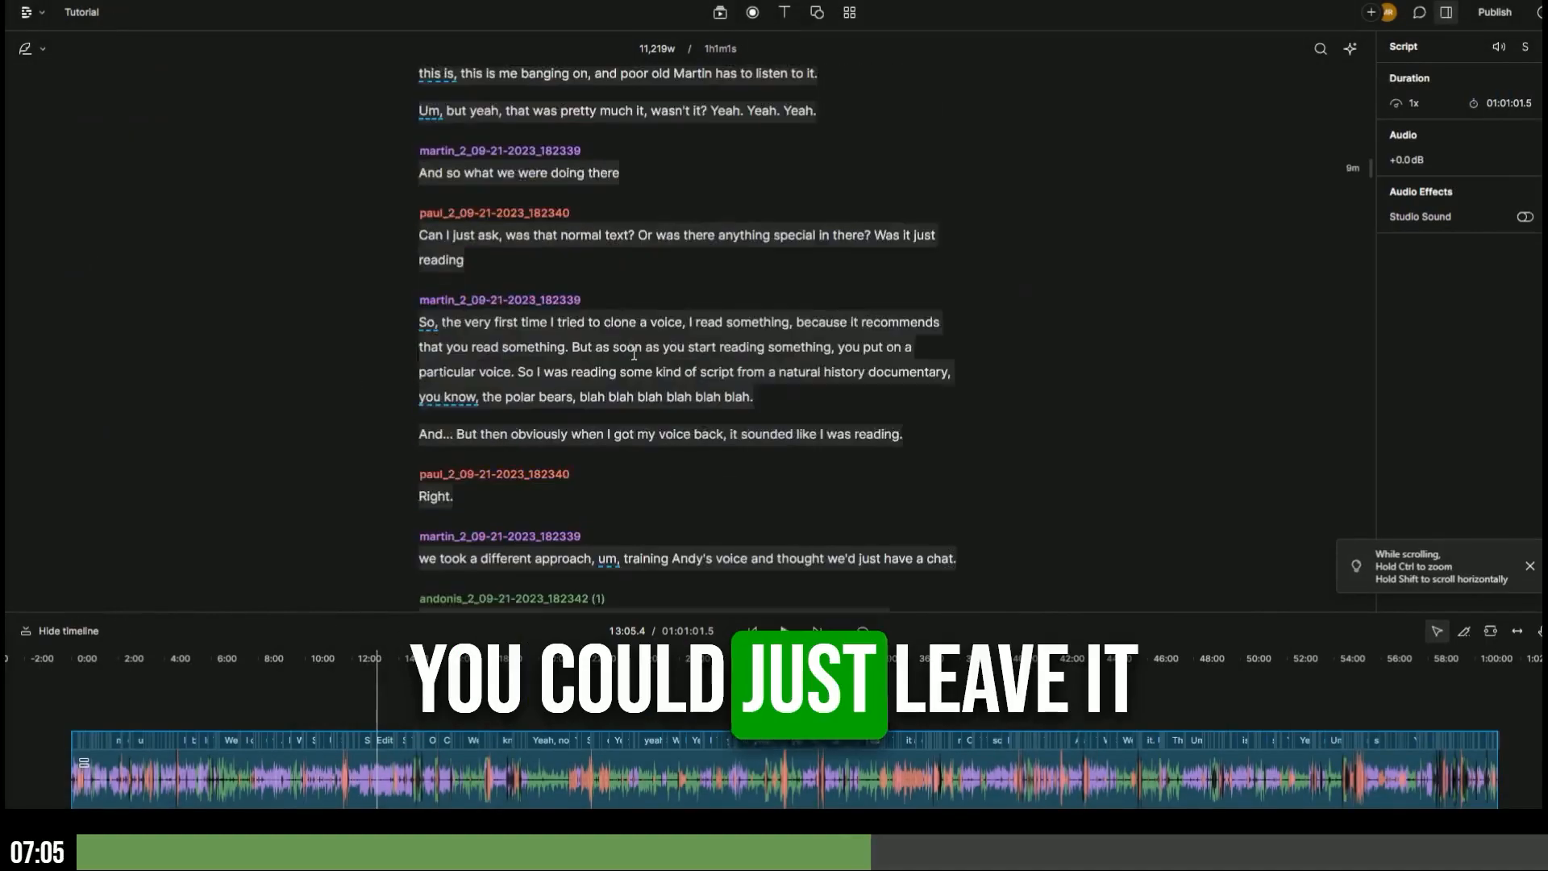
scroll(634, 353, "up", 20)
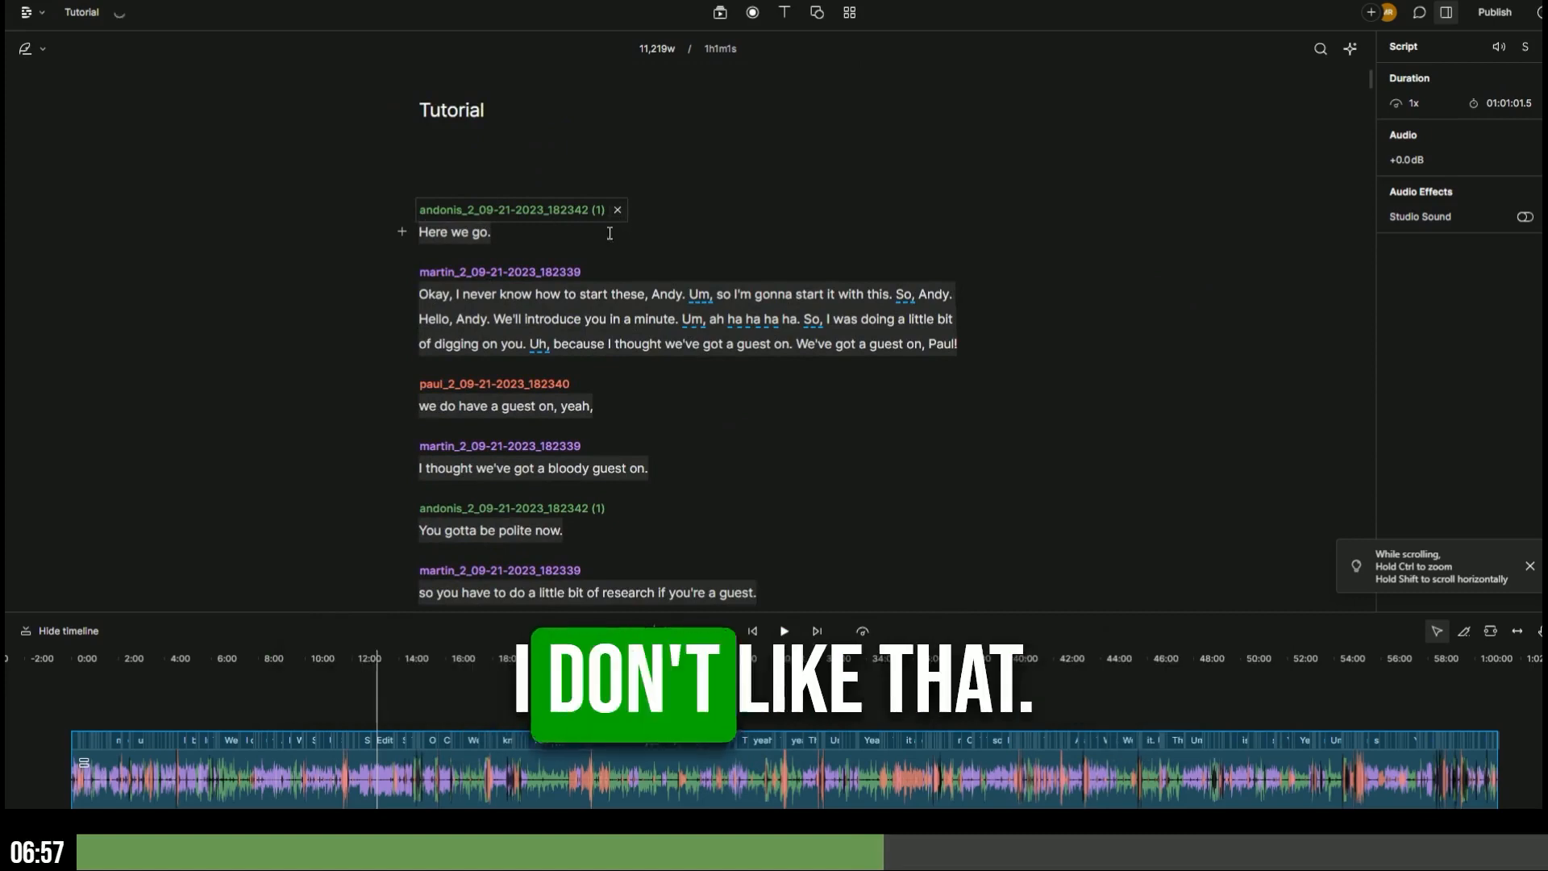
- Rename the file-derived speakers to each participant's real full name in Edit speakers
left_click(543, 208)
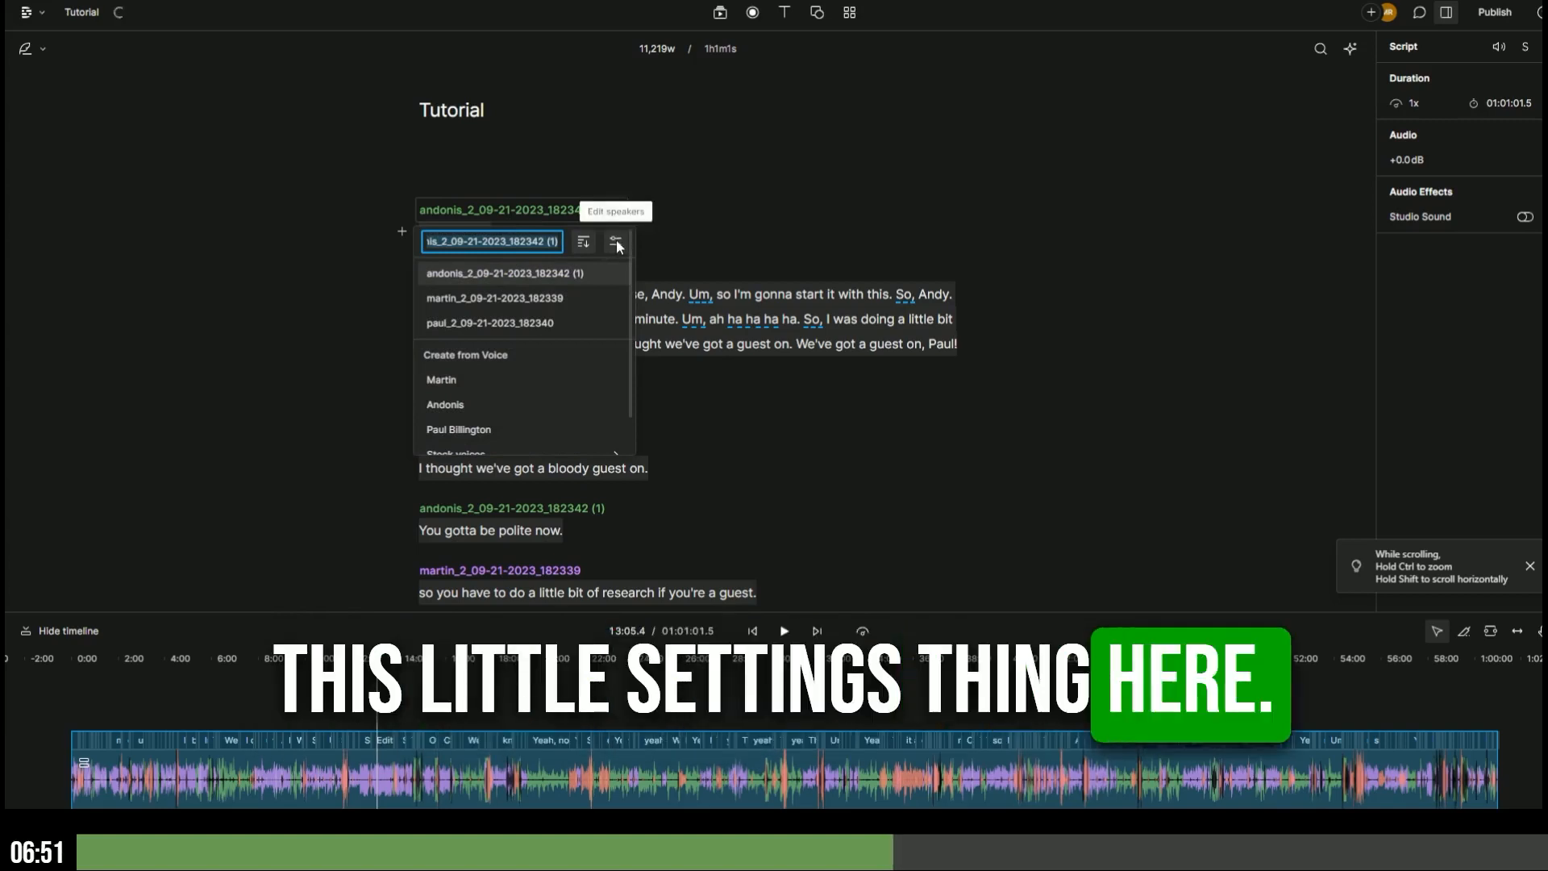
left_click(616, 241)
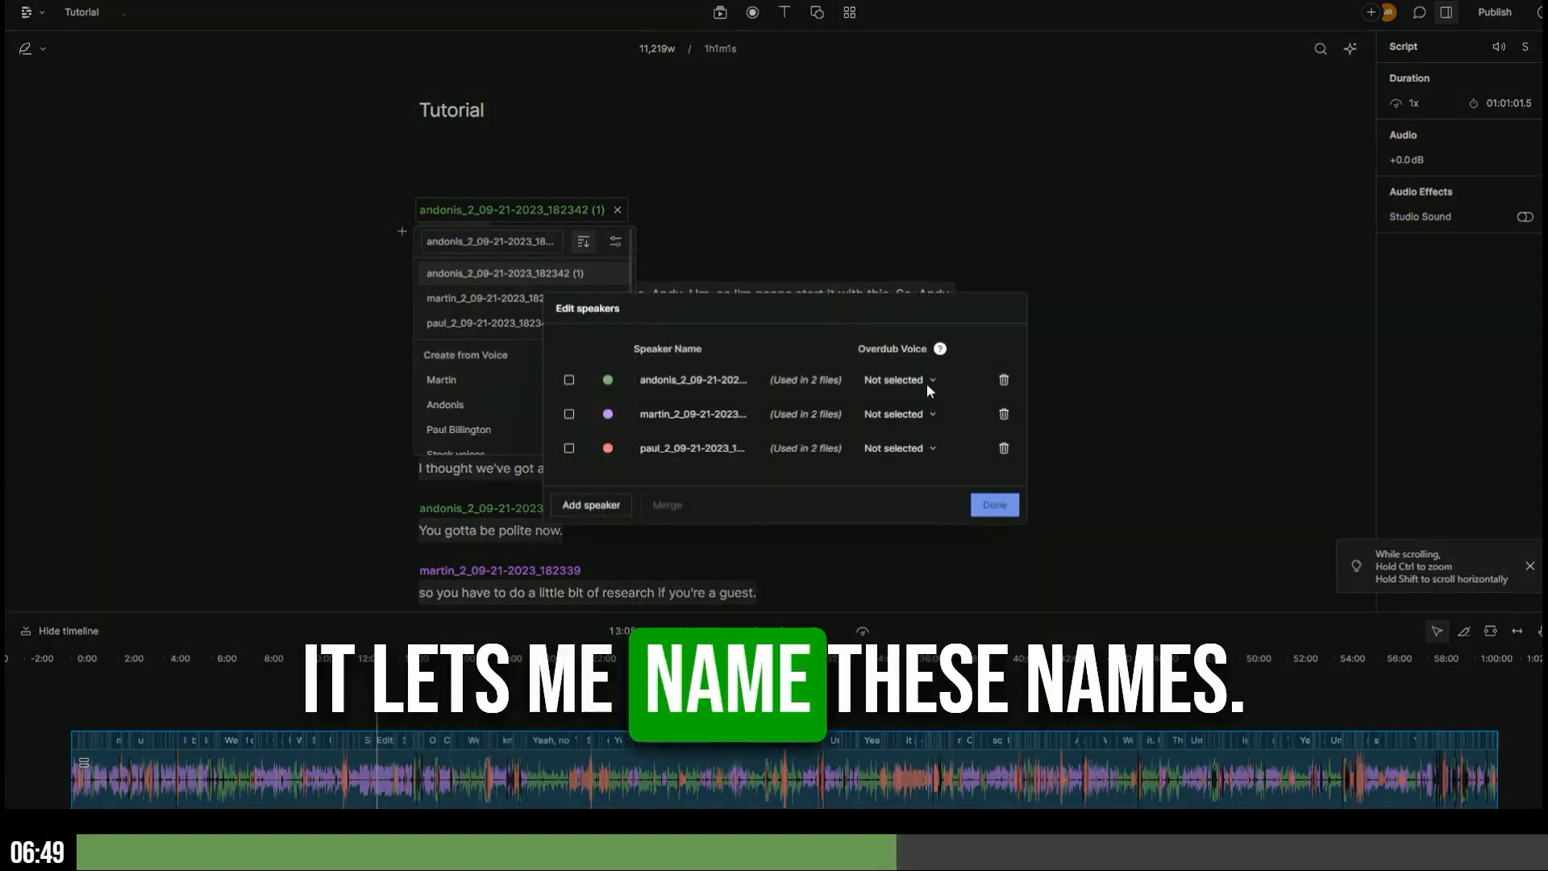
left_click(679, 382)
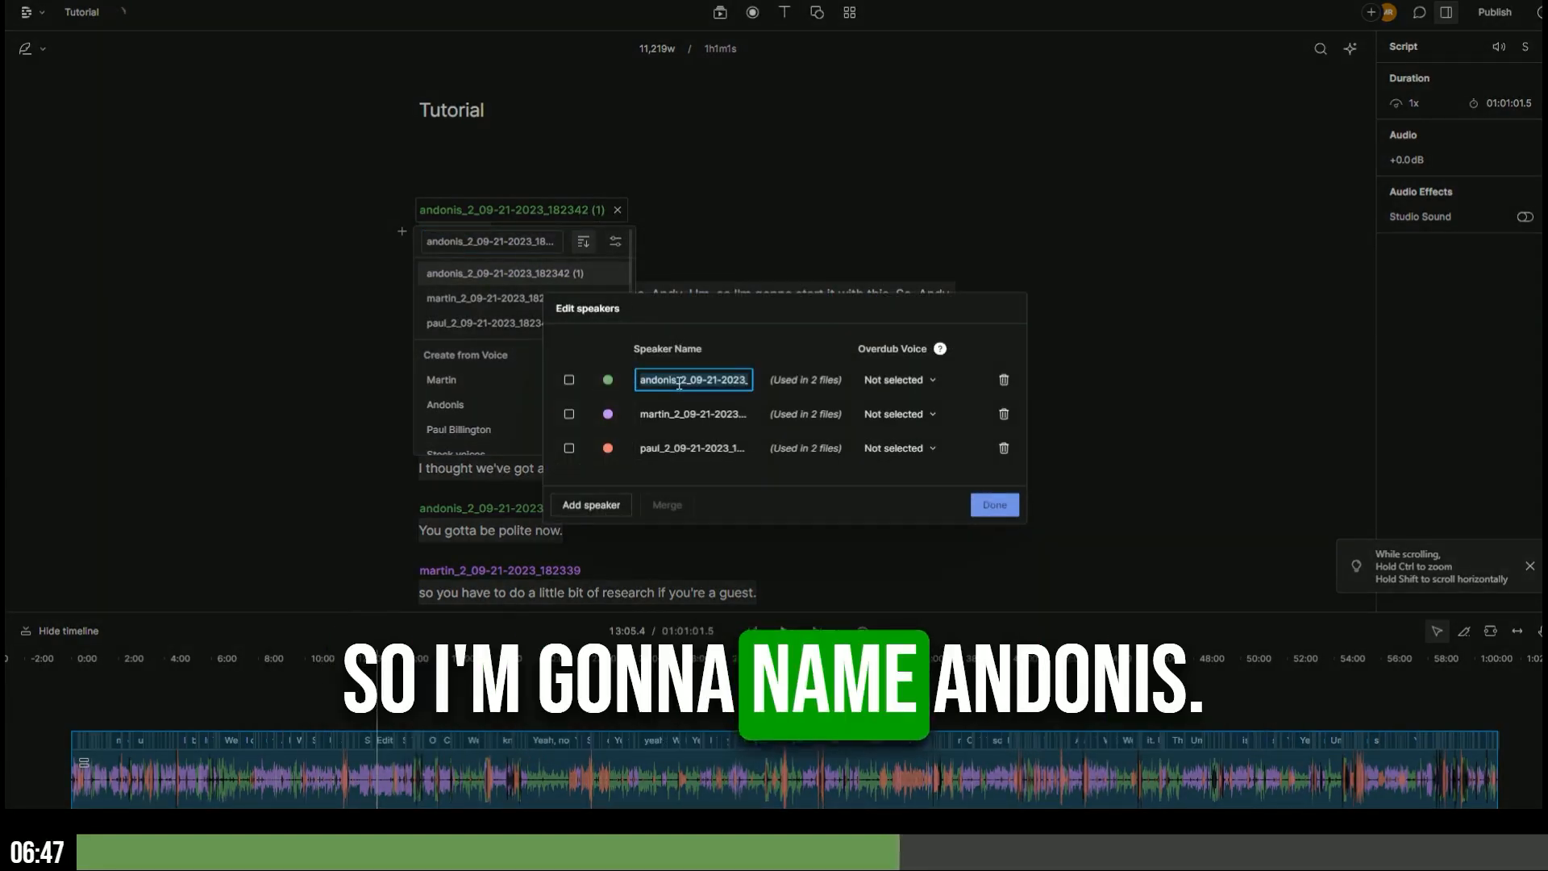
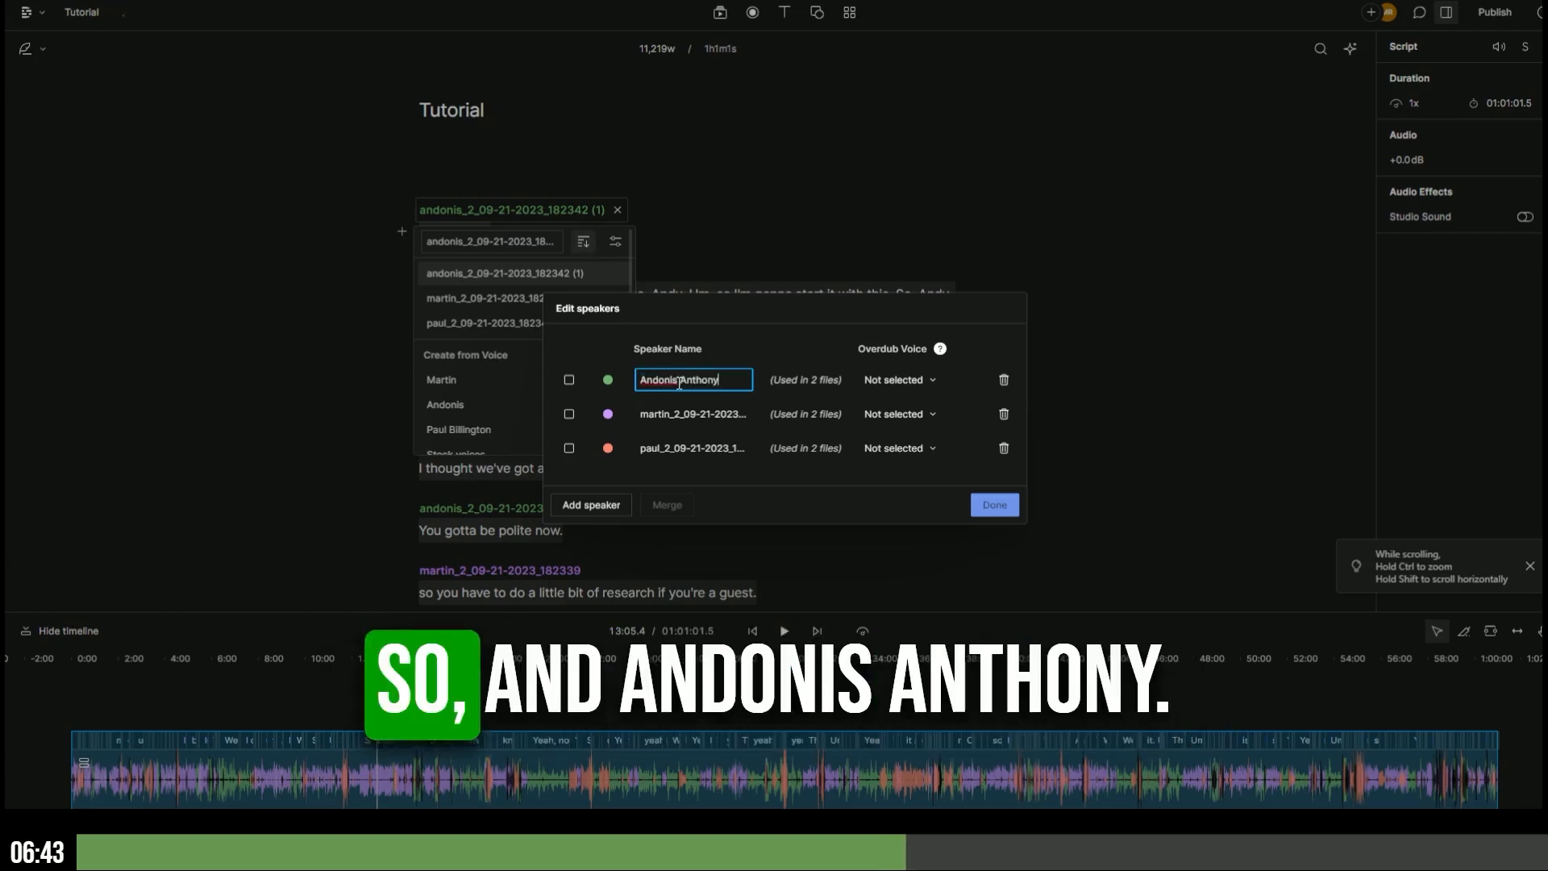
left_click(671, 413)
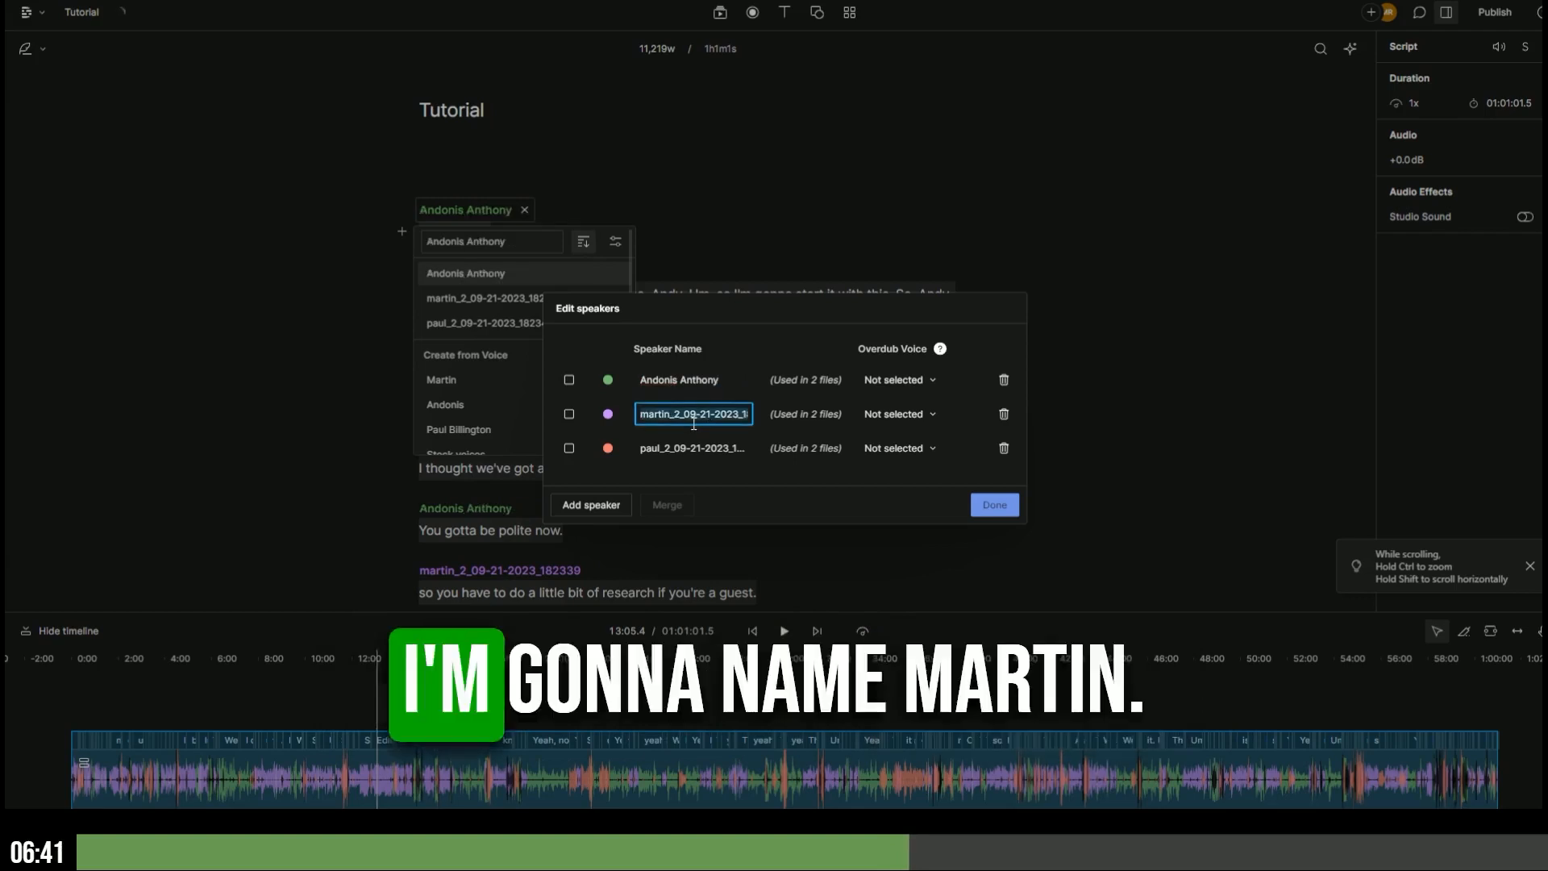
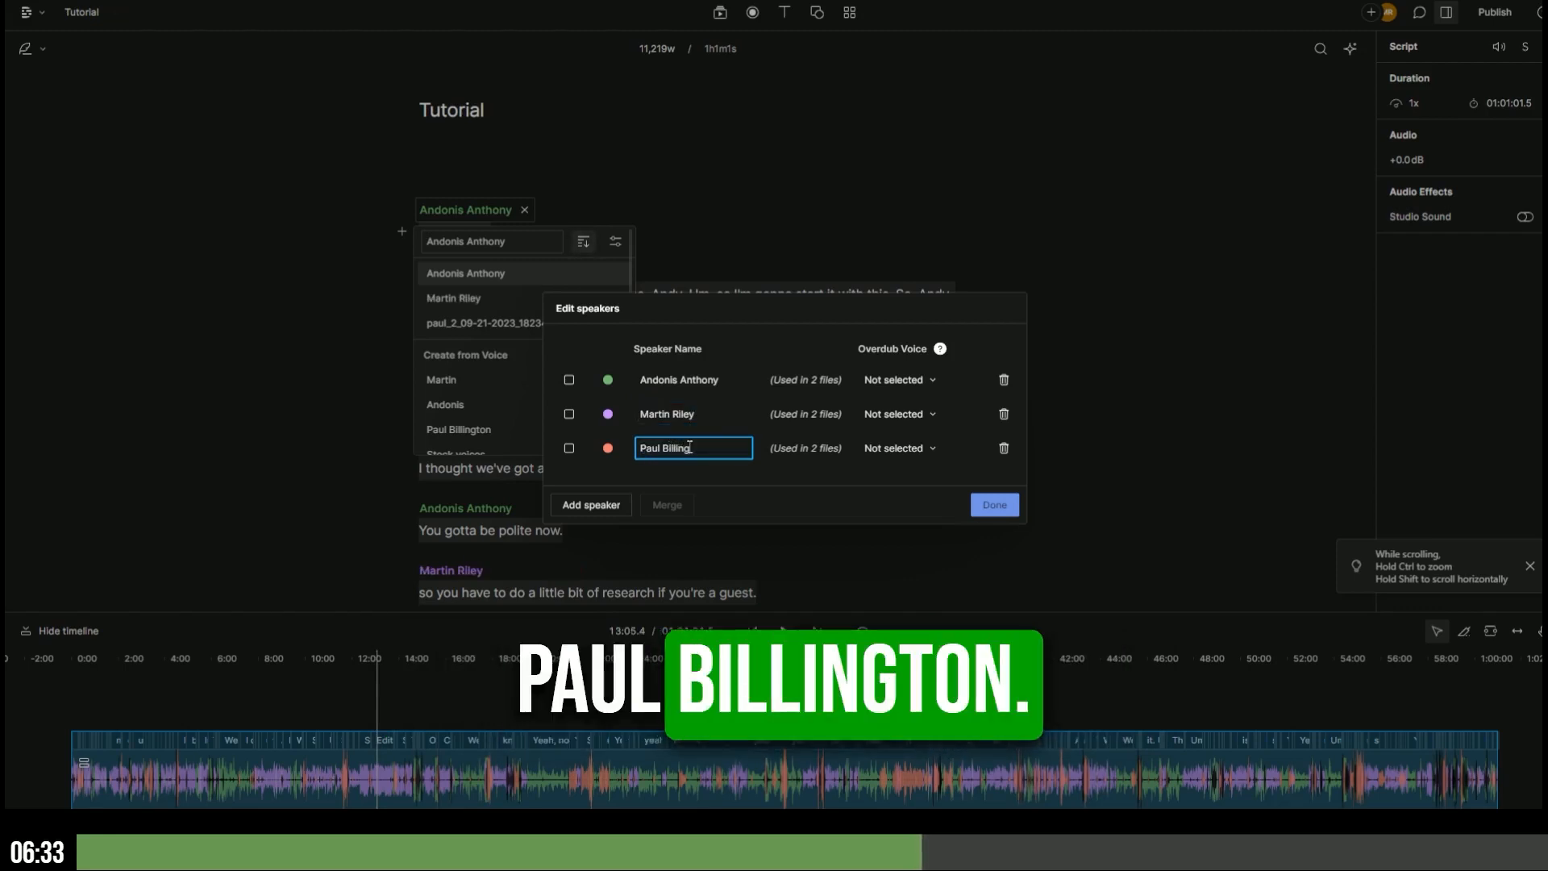
left_click(995, 511)
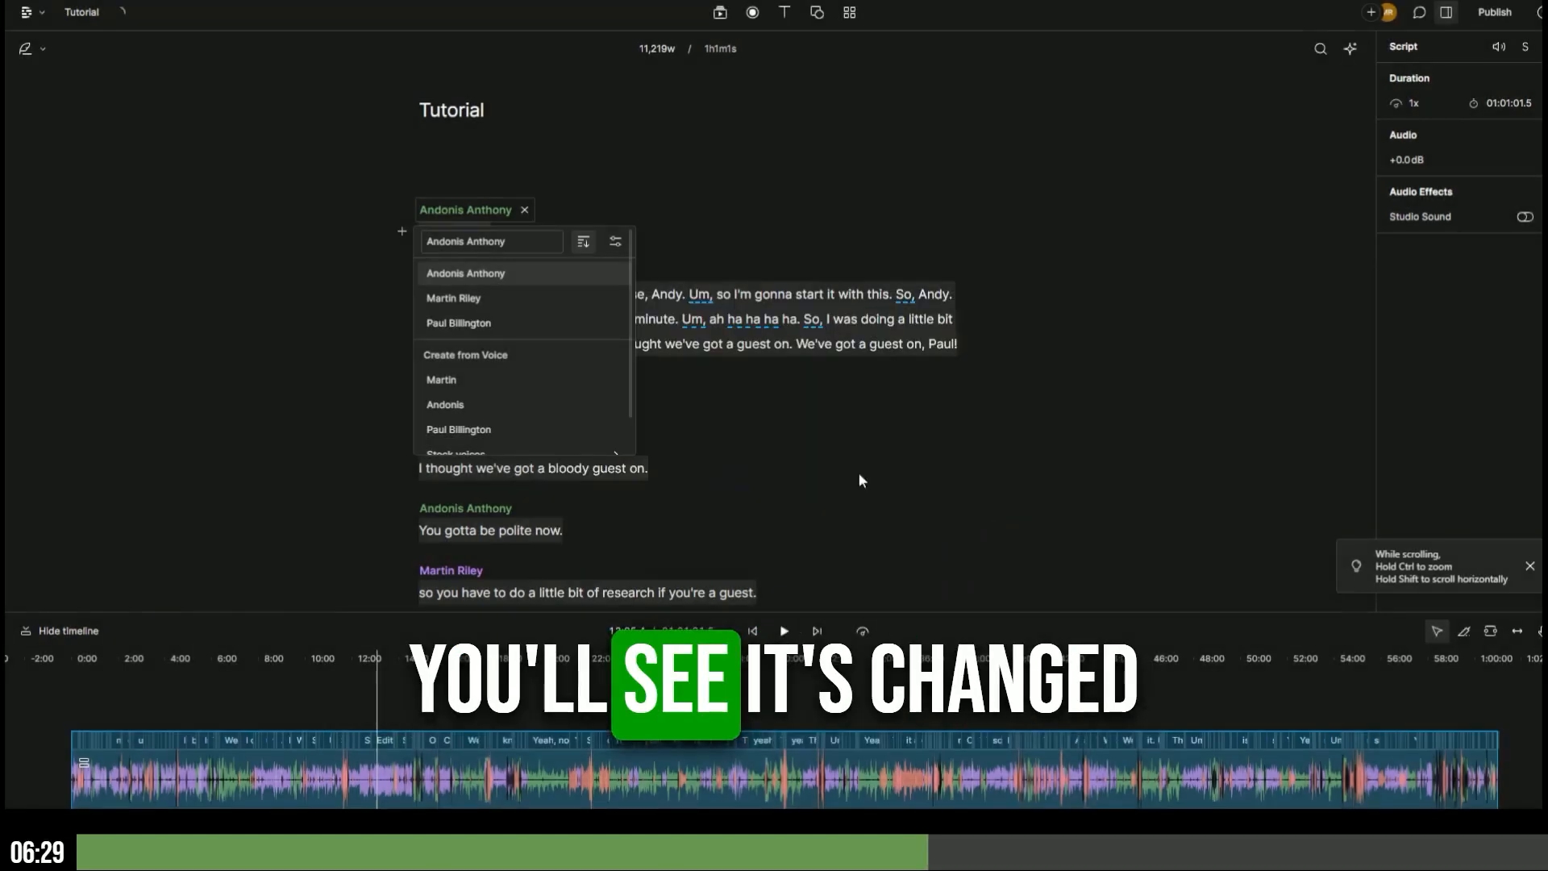
left_click(646, 203)
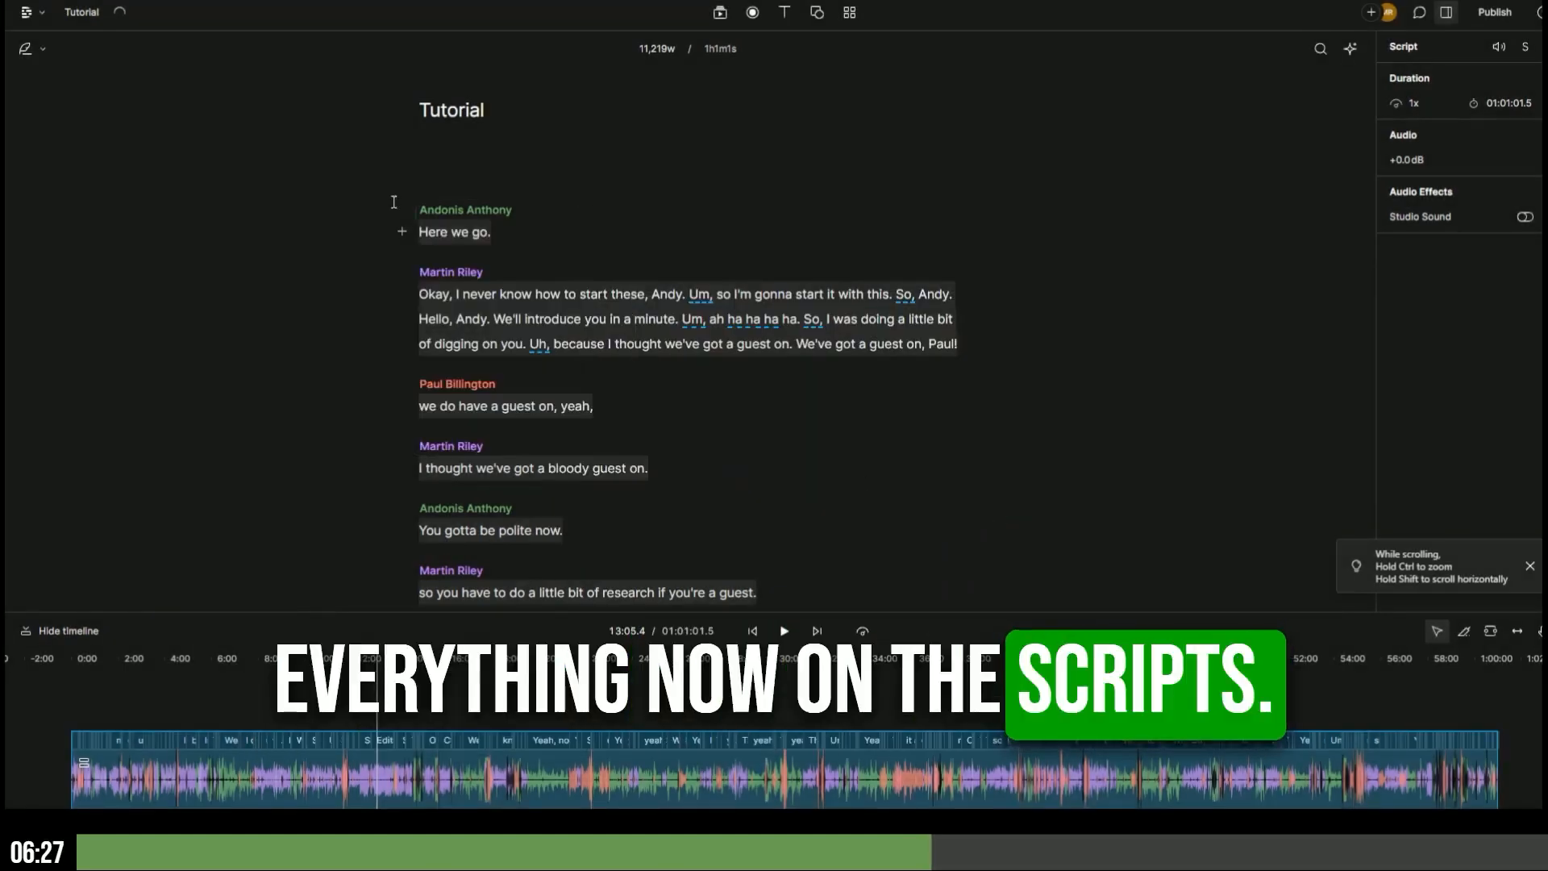
key("ctrl+a")
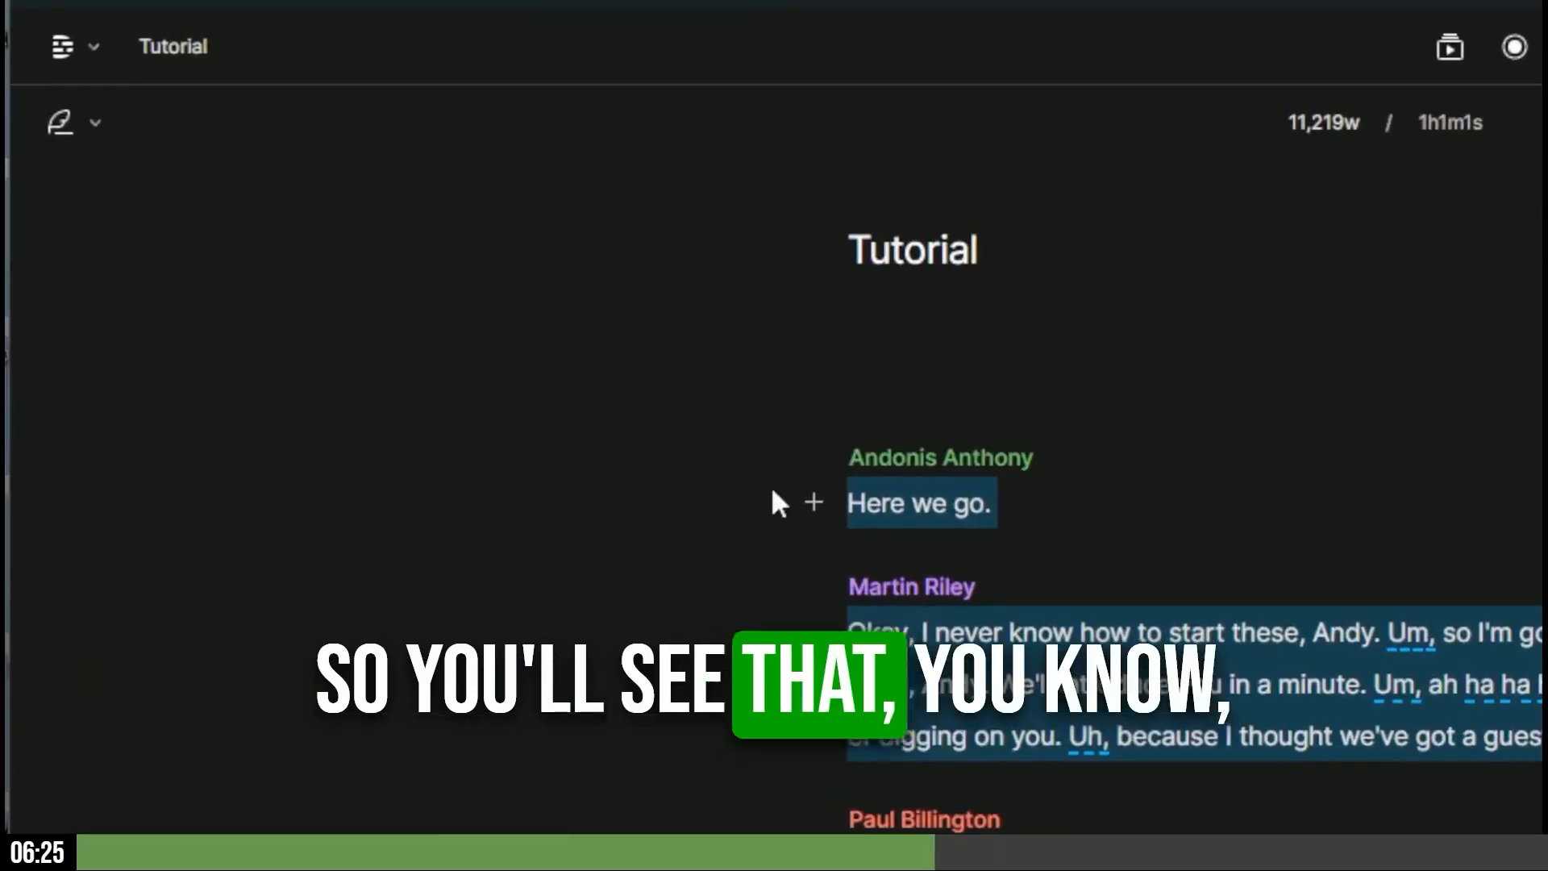
scroll(933, 542, "down", 4)
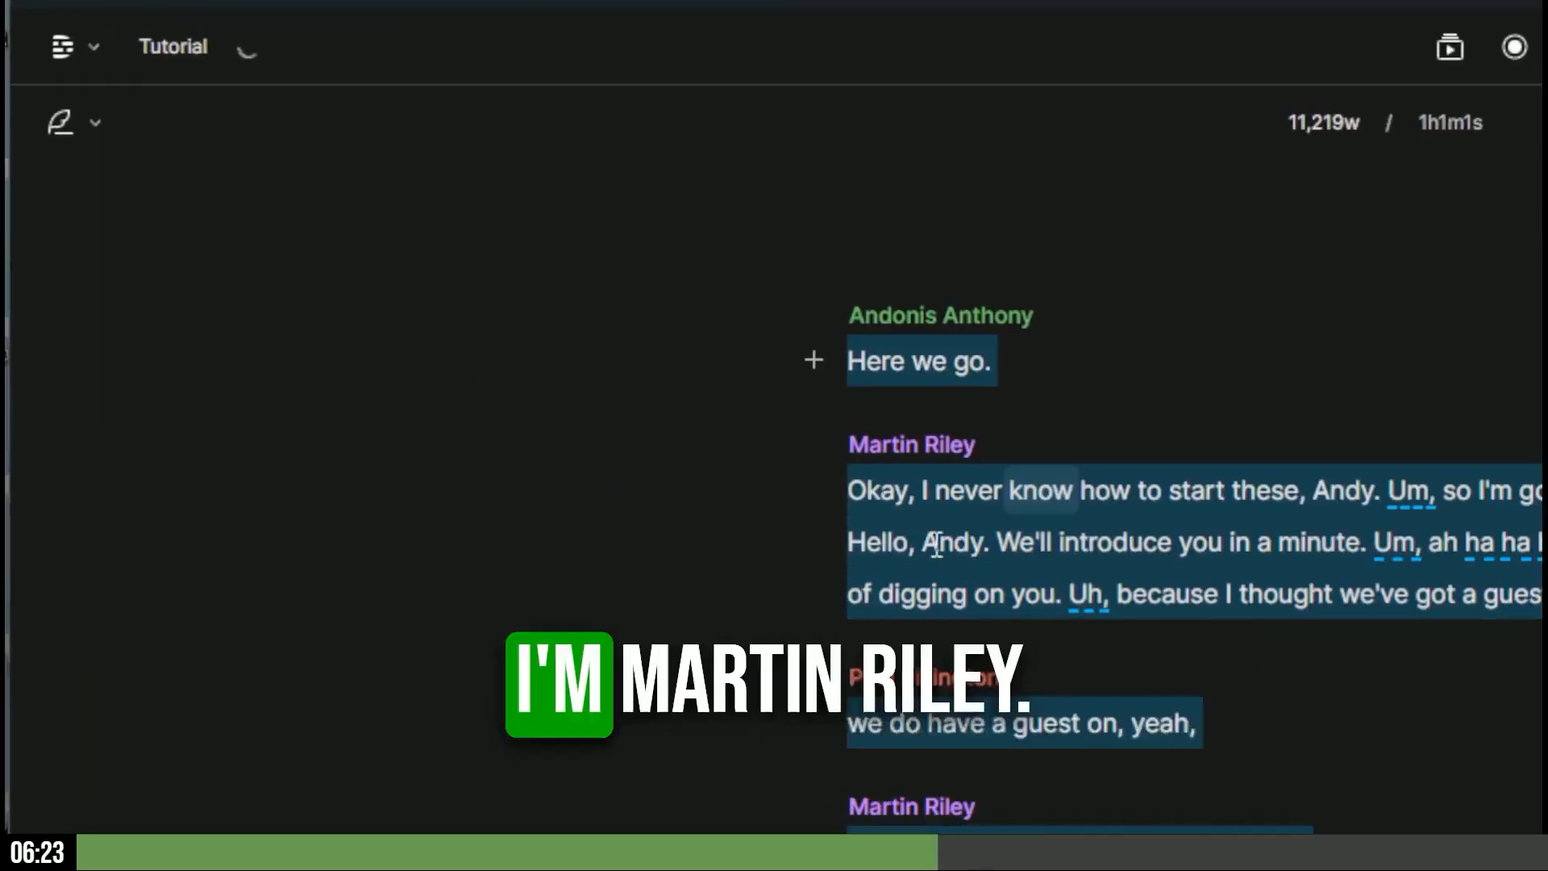
scroll(929, 557, "down", 2)
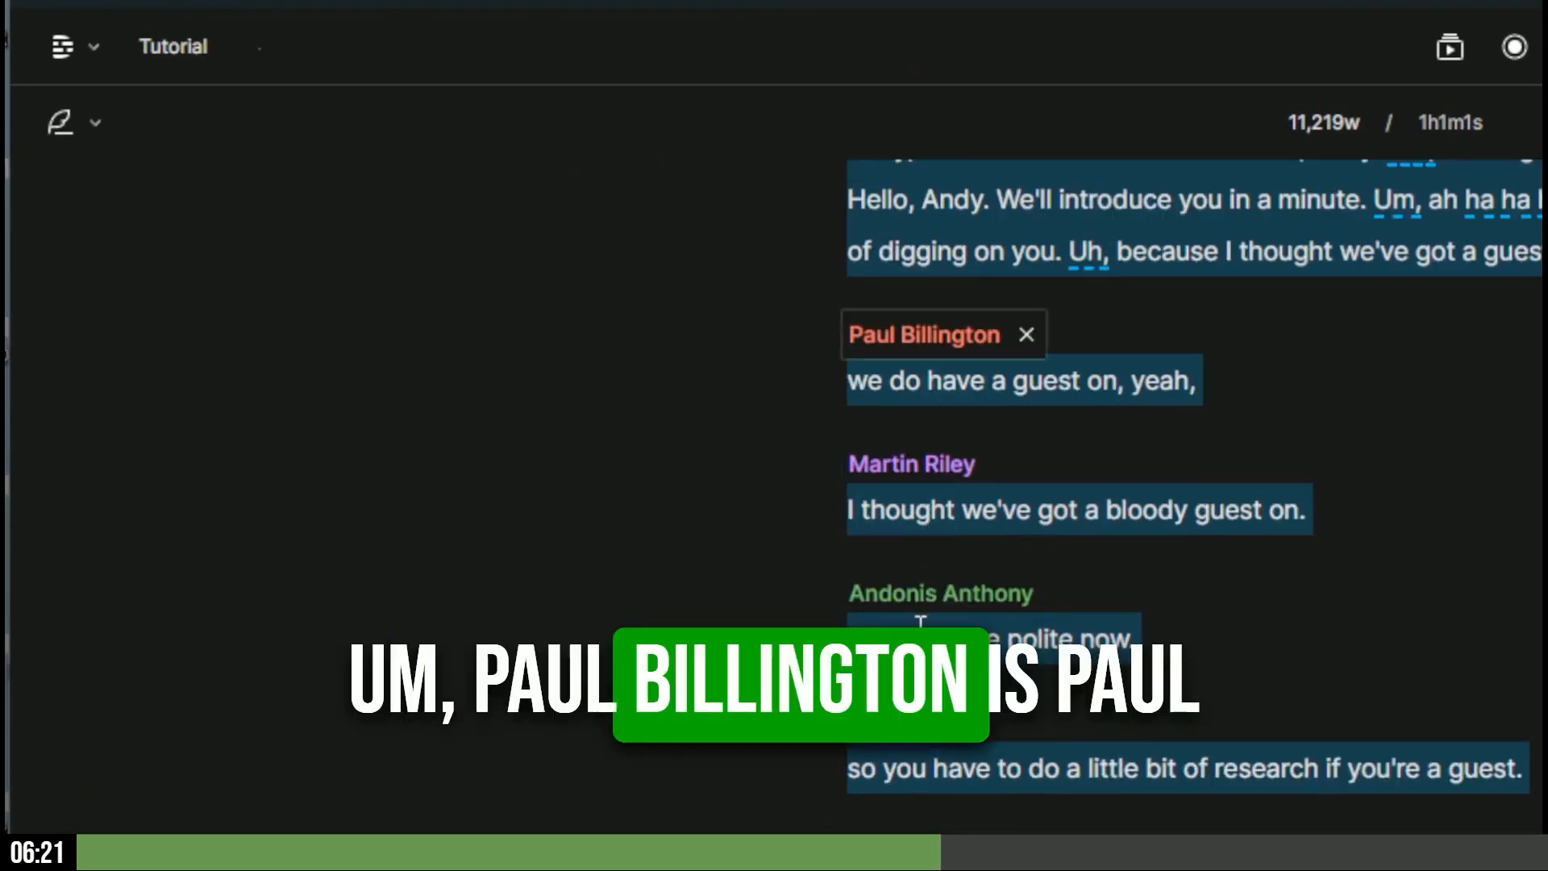
scroll(921, 628, "up", 6)
scroll(921, 627, "down", 6)
scroll(921, 627, "up", 8)
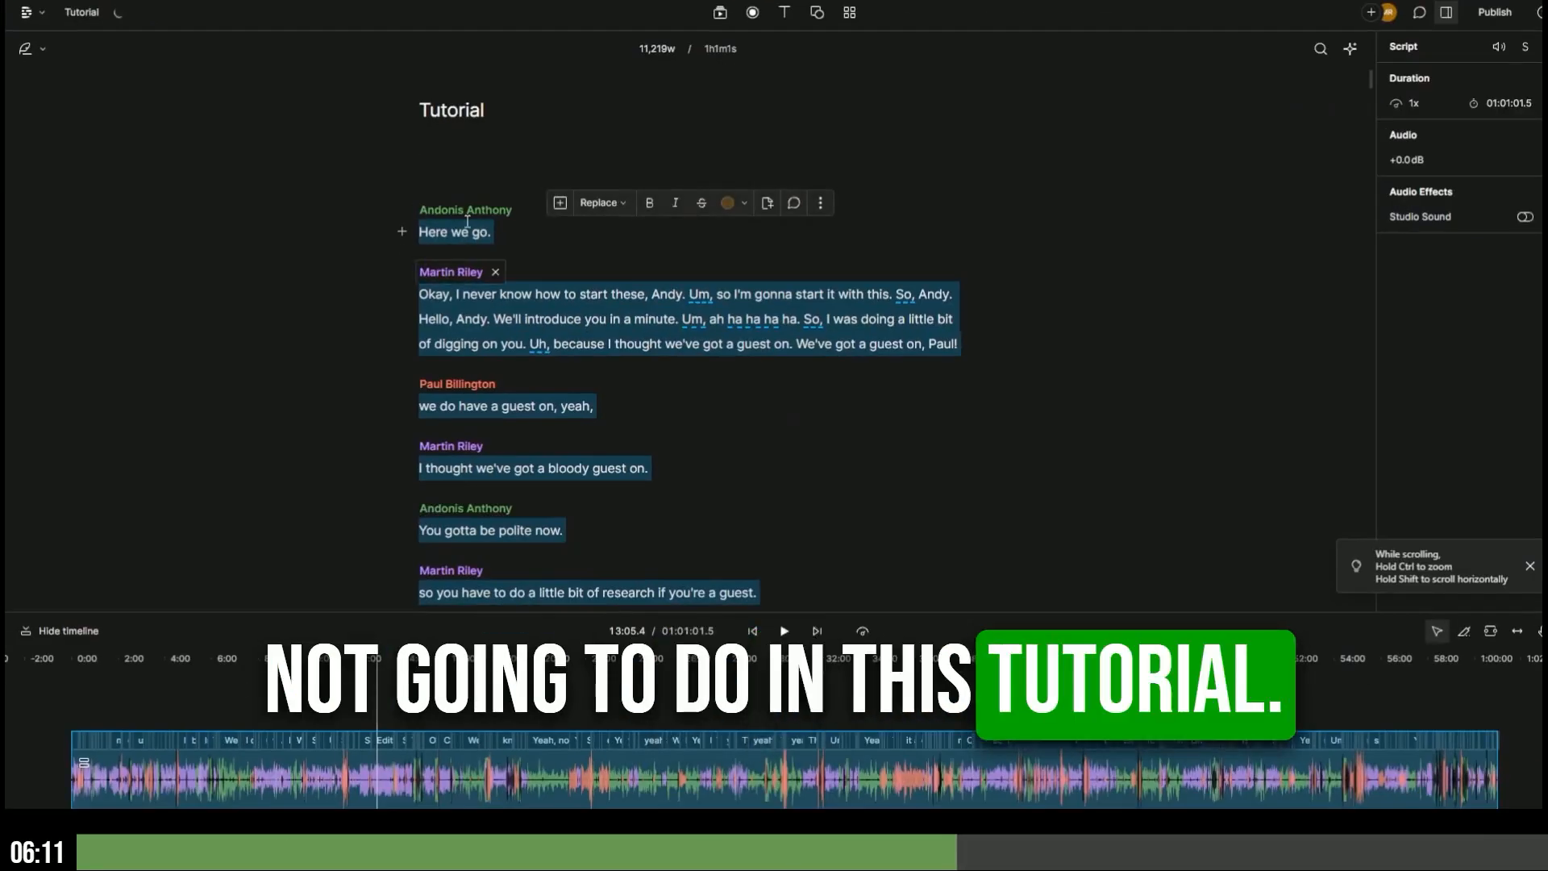
left_click(419, 233)
key("ctrl+a")
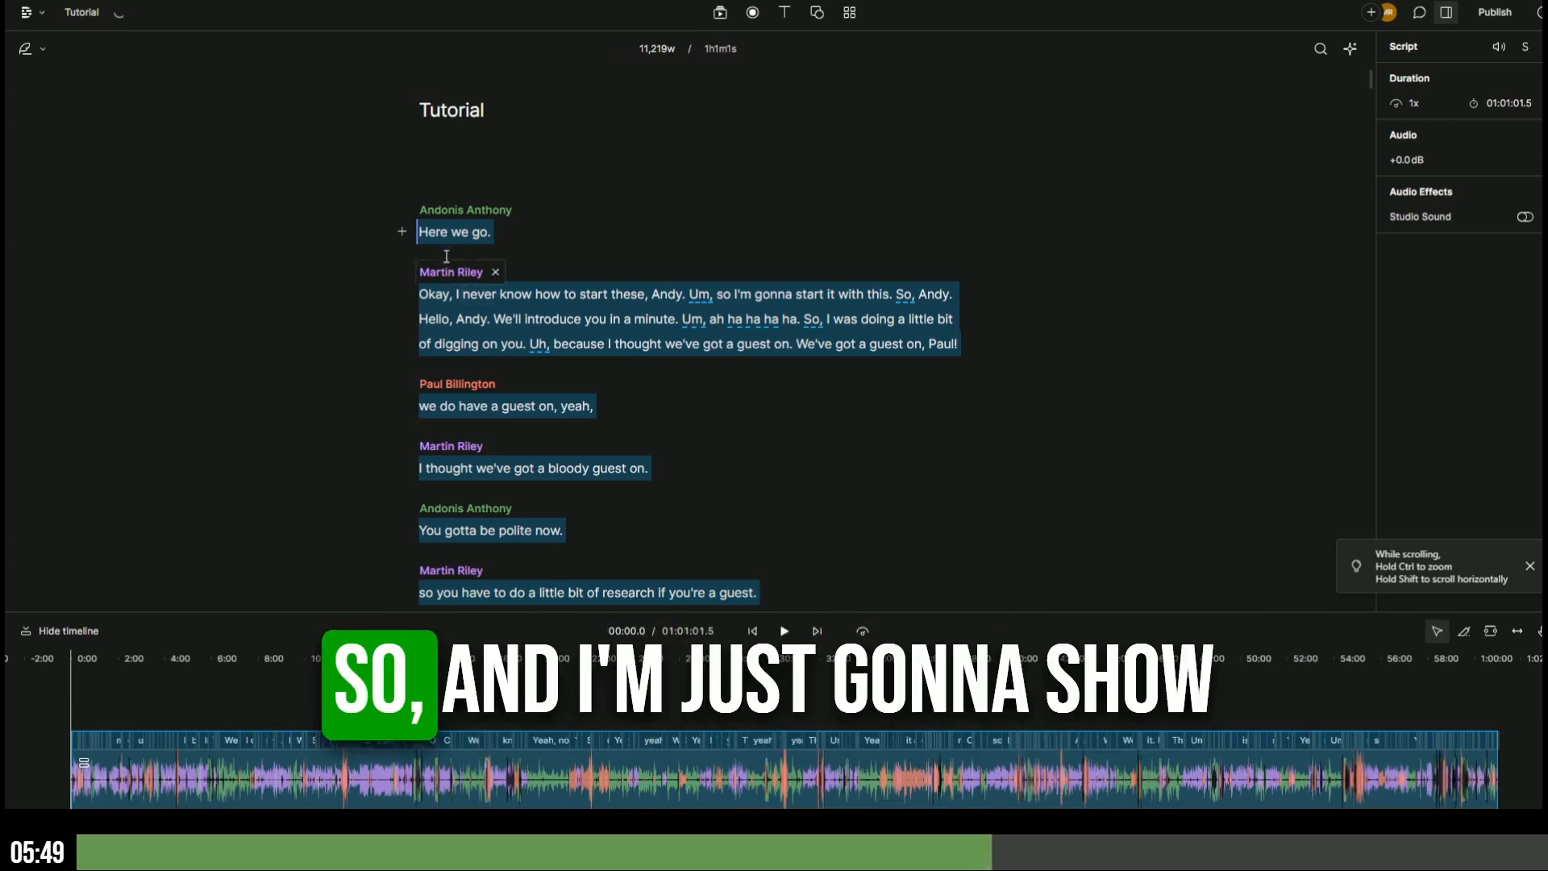
- Clear the selection and play the episode from 'Here we go.' at the very start
left_click(462, 293)
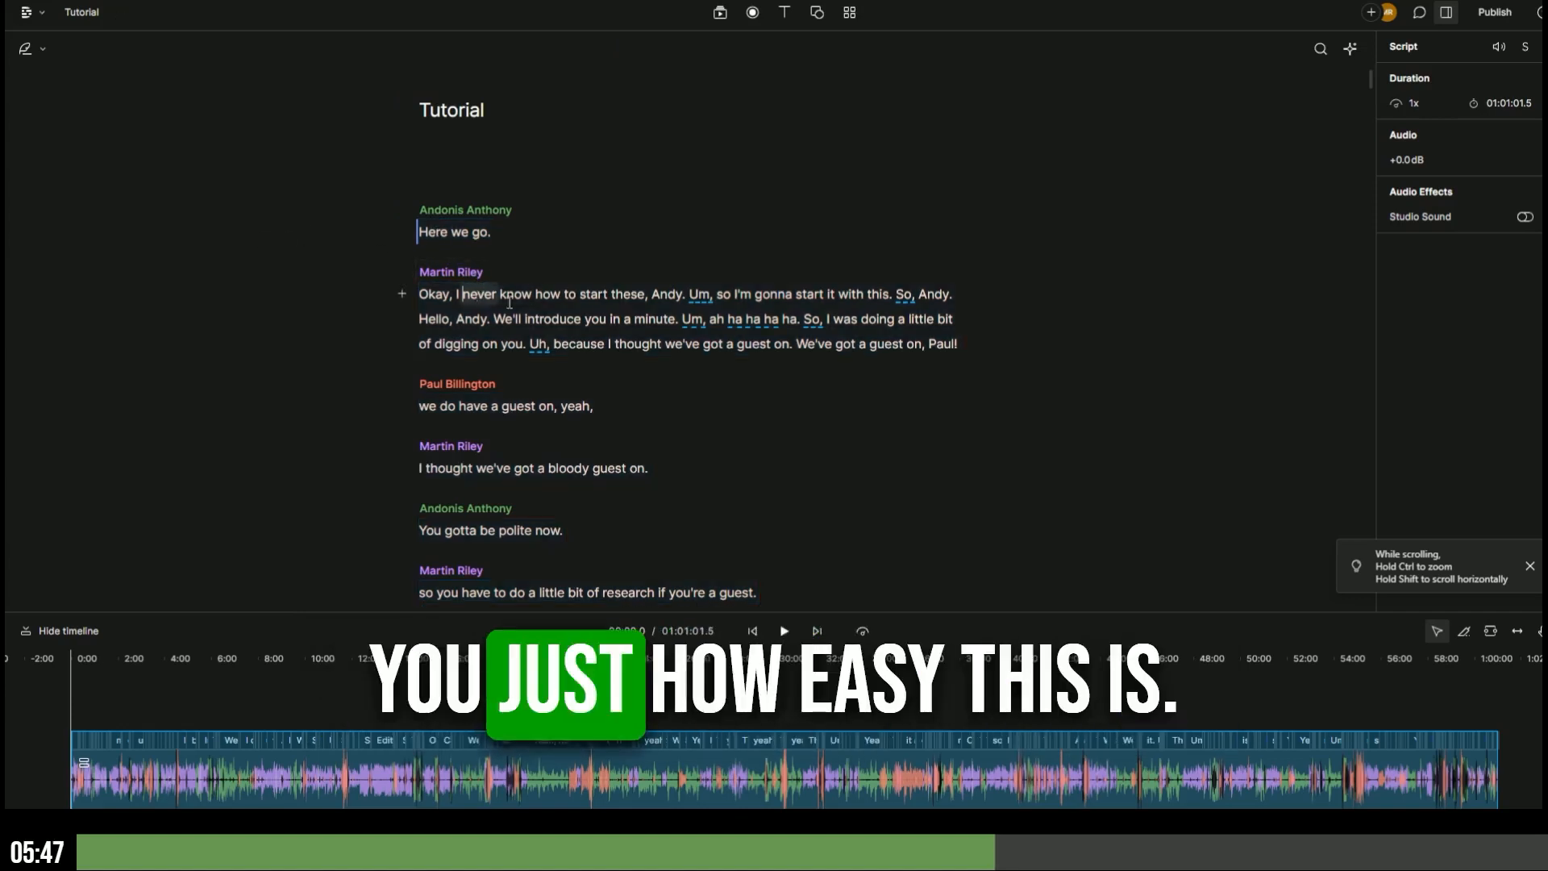
left_click(421, 234)
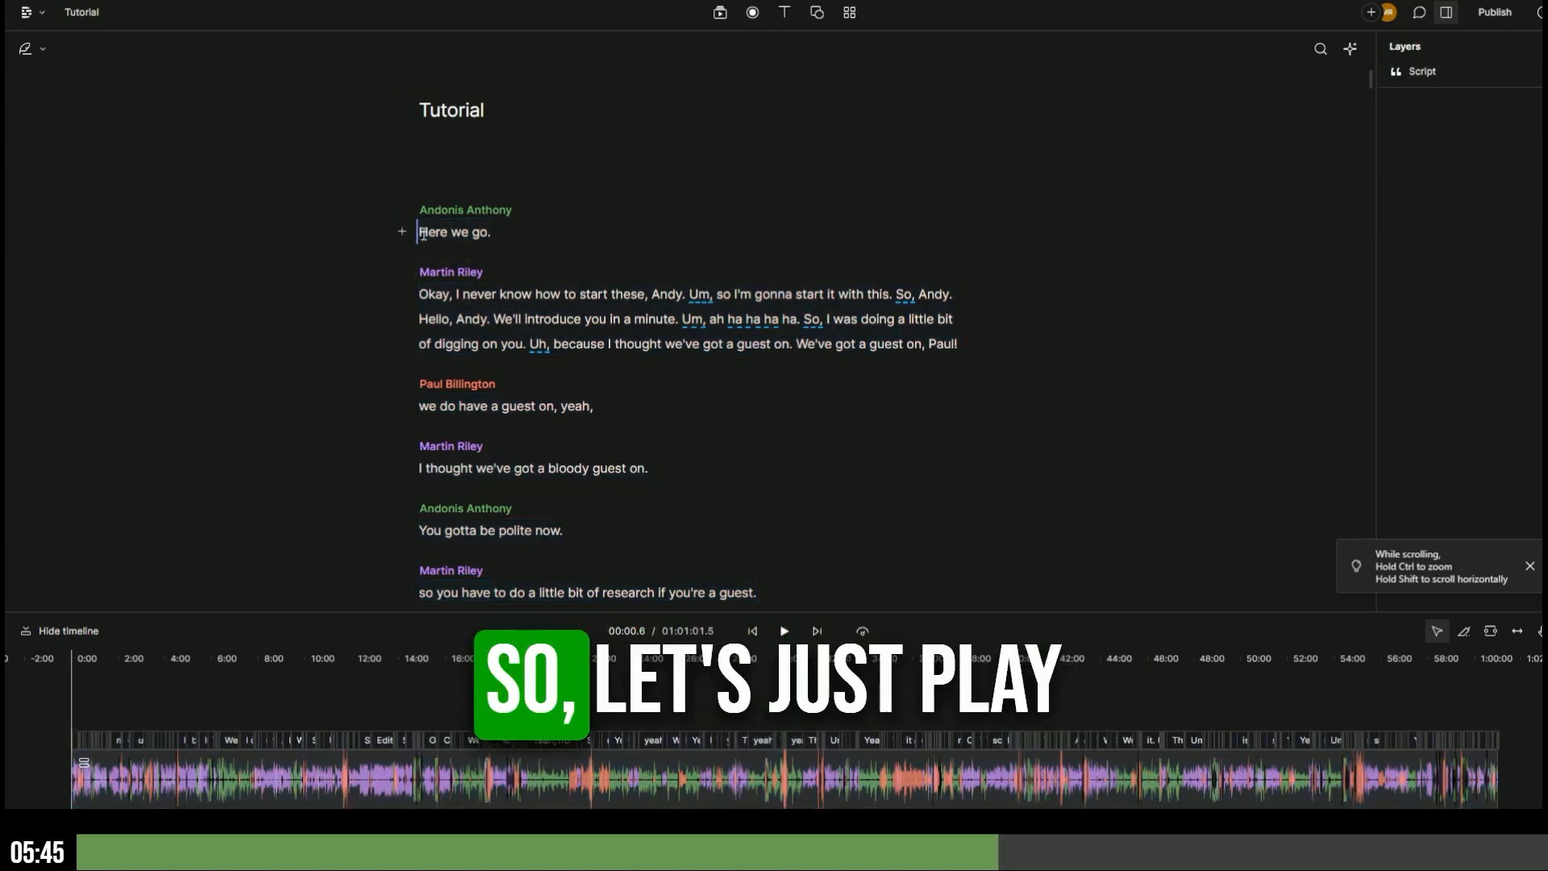
key("space")
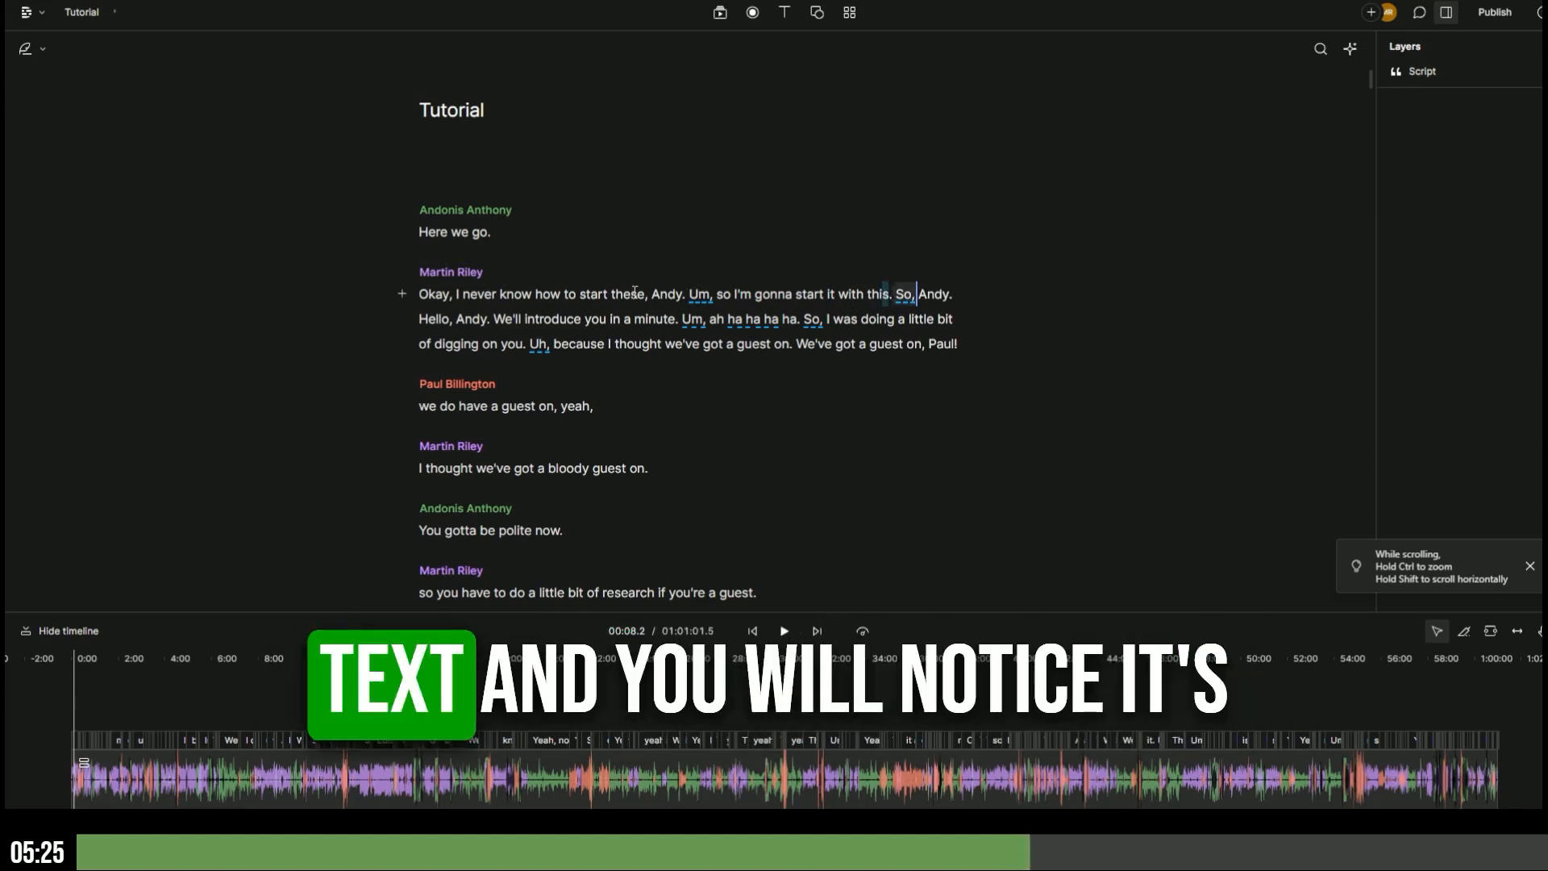
- Cut 'Here we go.', the first host sentence and 'We'll introduce you in a minute.', checking playback
left_click_drag(635, 292, 417, 229)
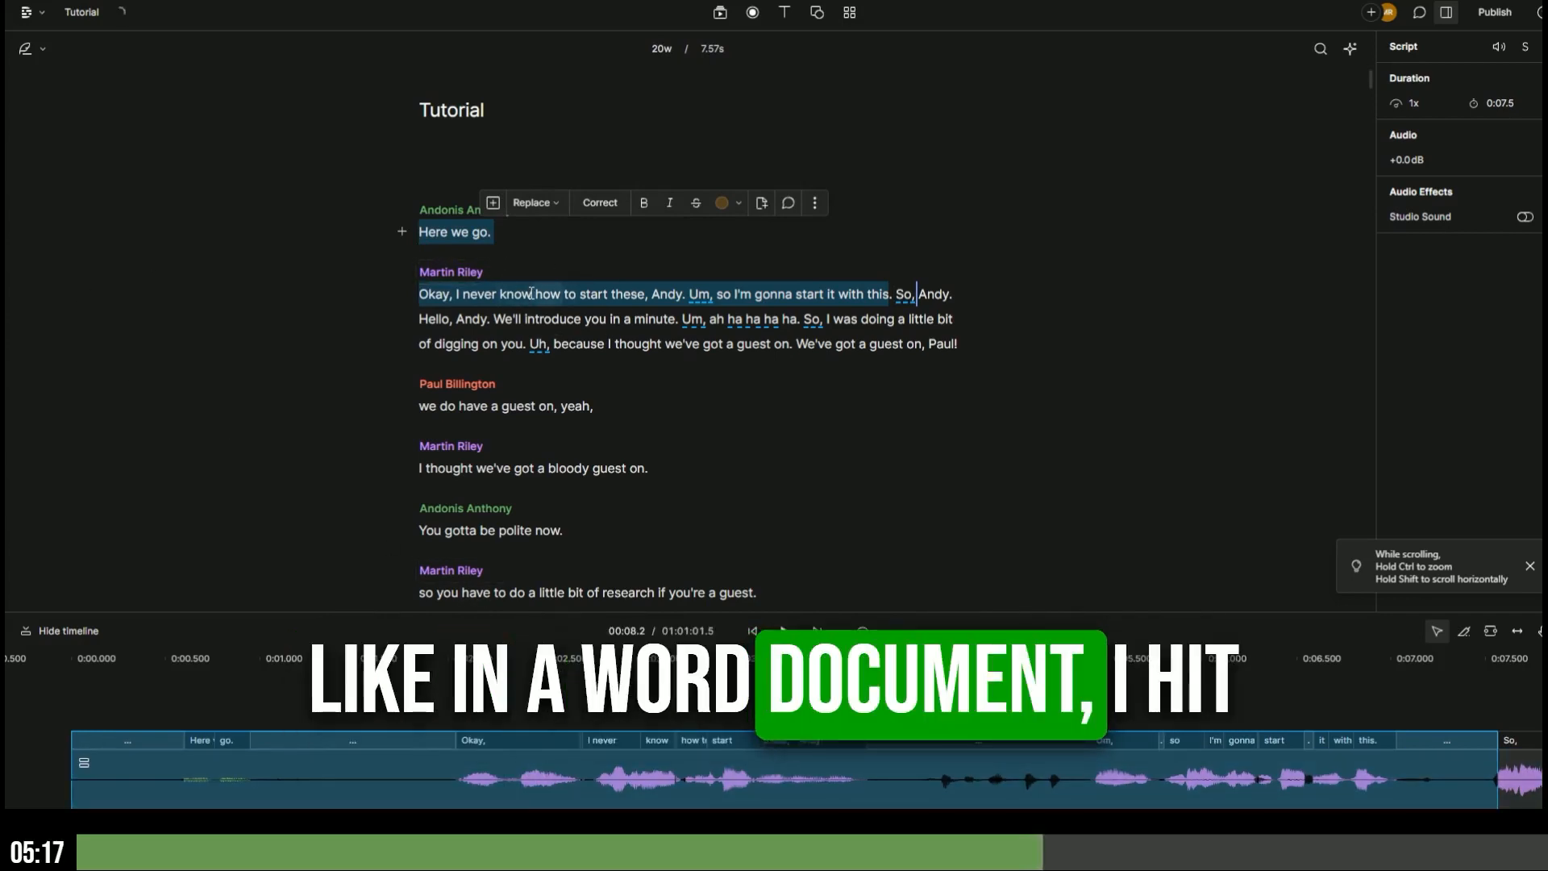
key("Delete")
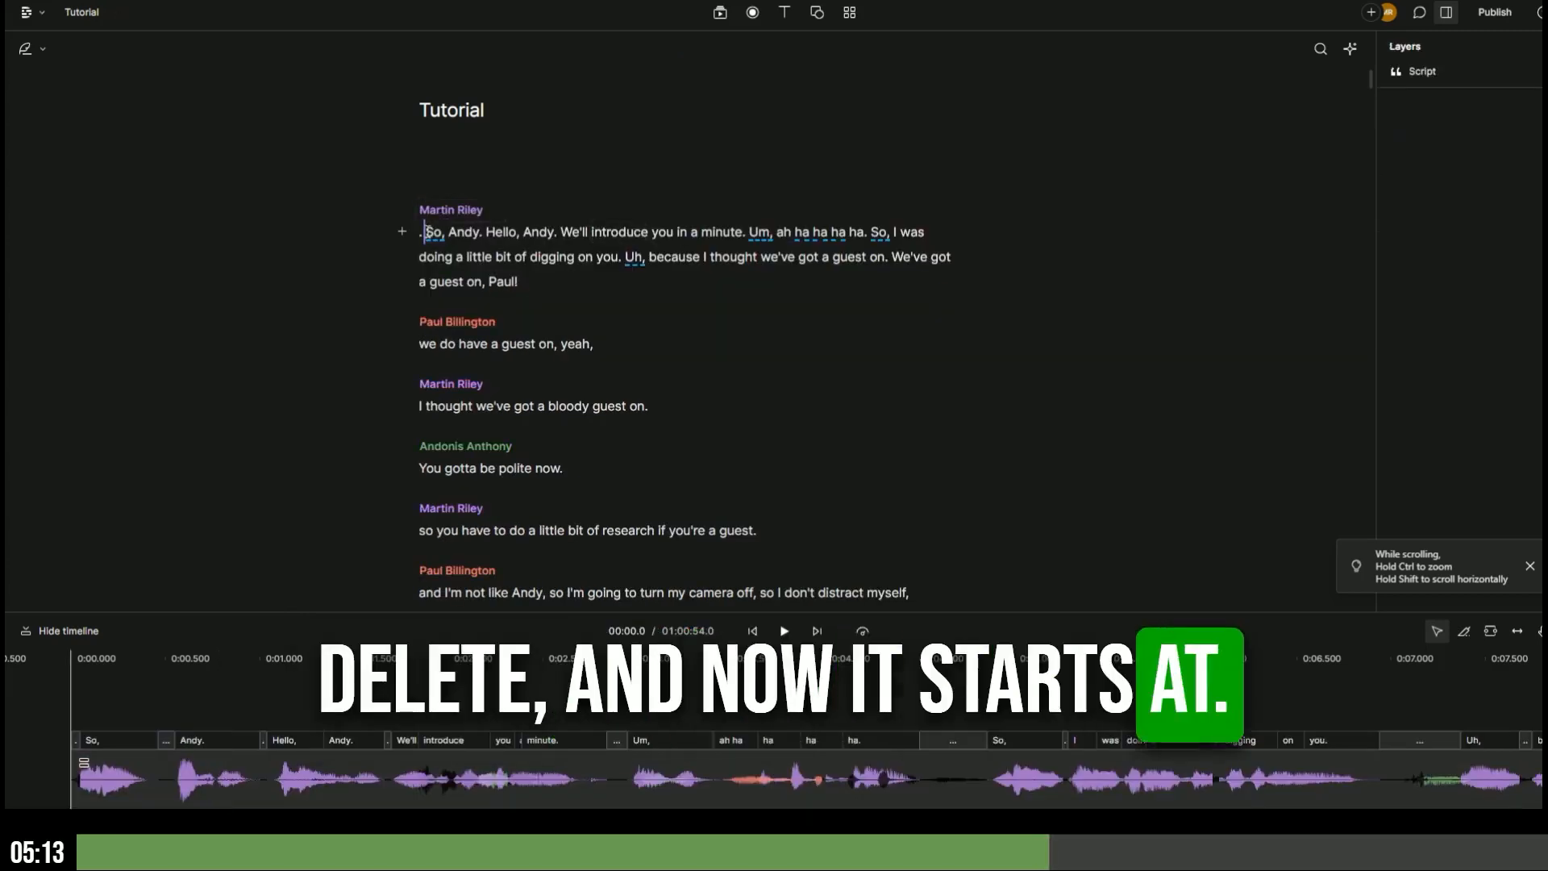
key("space")
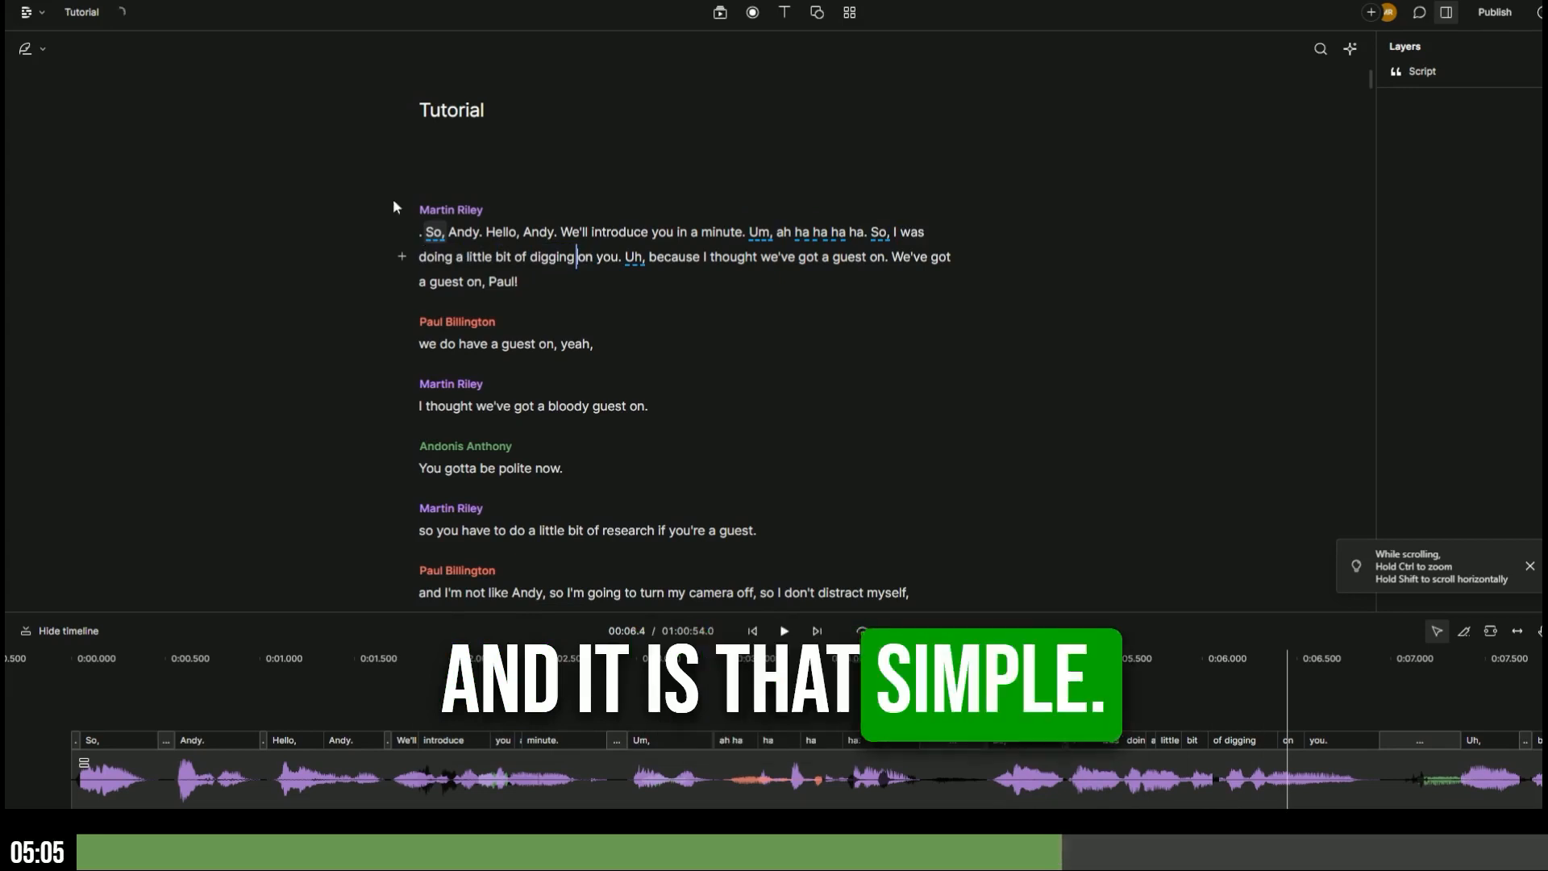
left_click_drag(564, 232, 747, 232)
key("Delete")
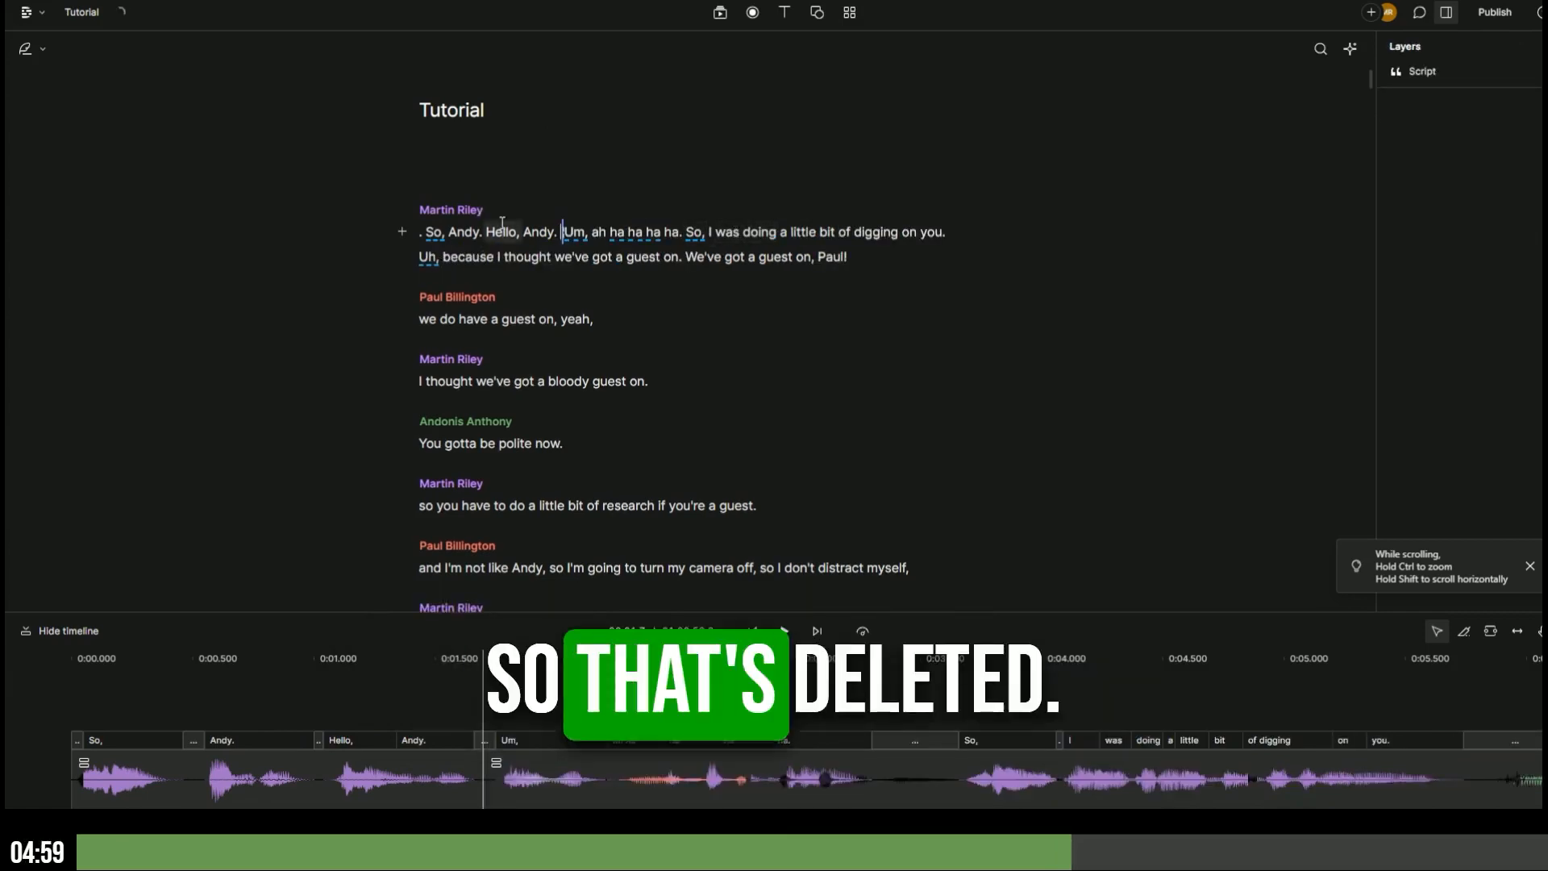
double_click(460, 232)
key("space")
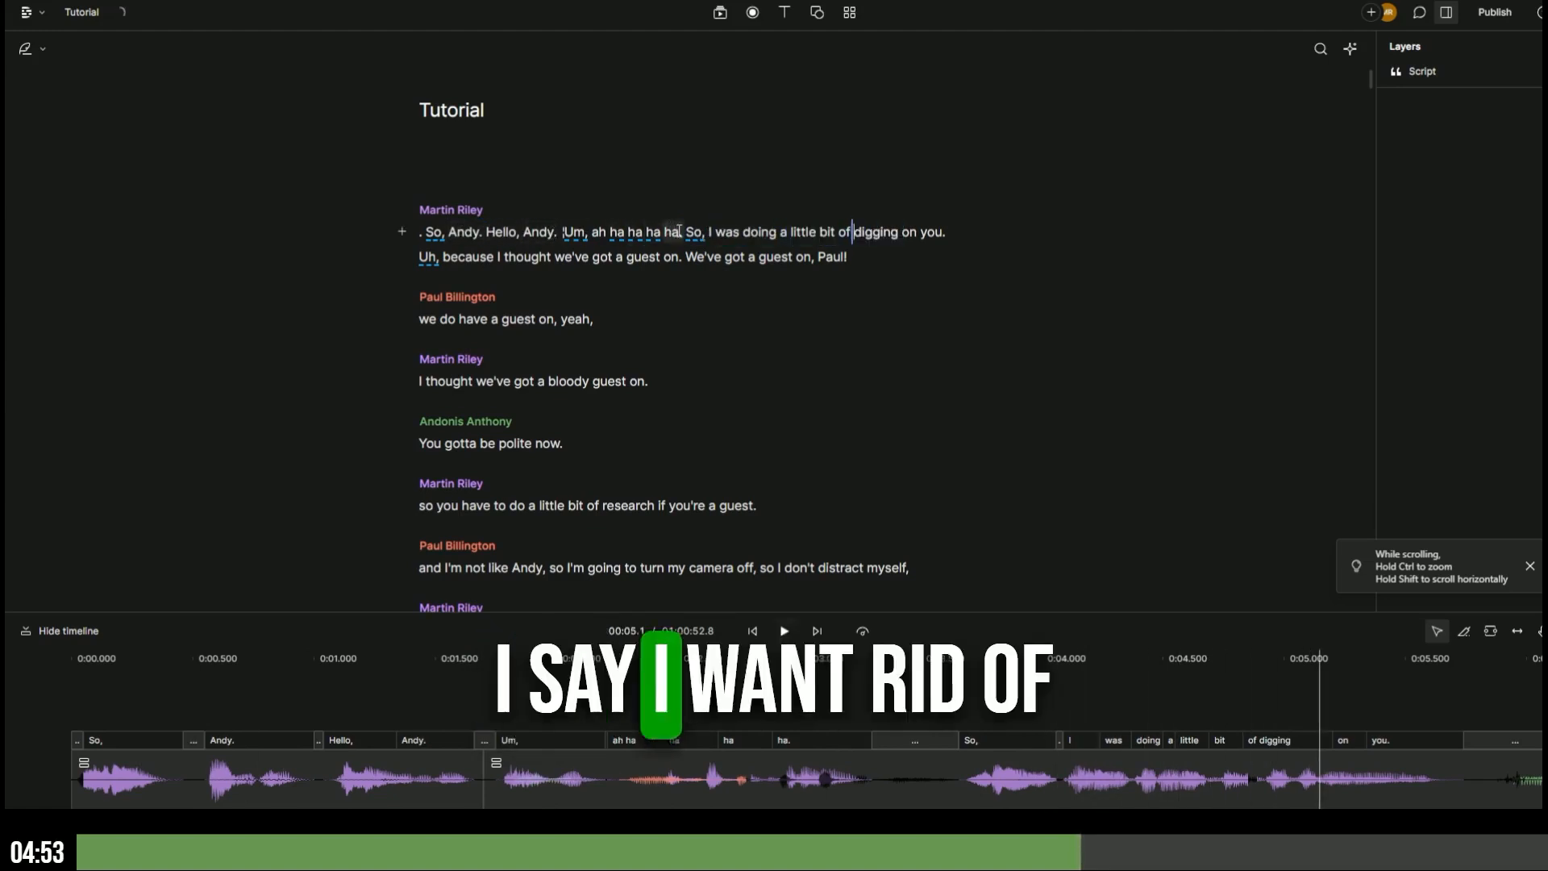
- Cut the 'Um, ah ha ha ha ha.' filler and laughter and replay the opening
left_click_drag(684, 232, 556, 234)
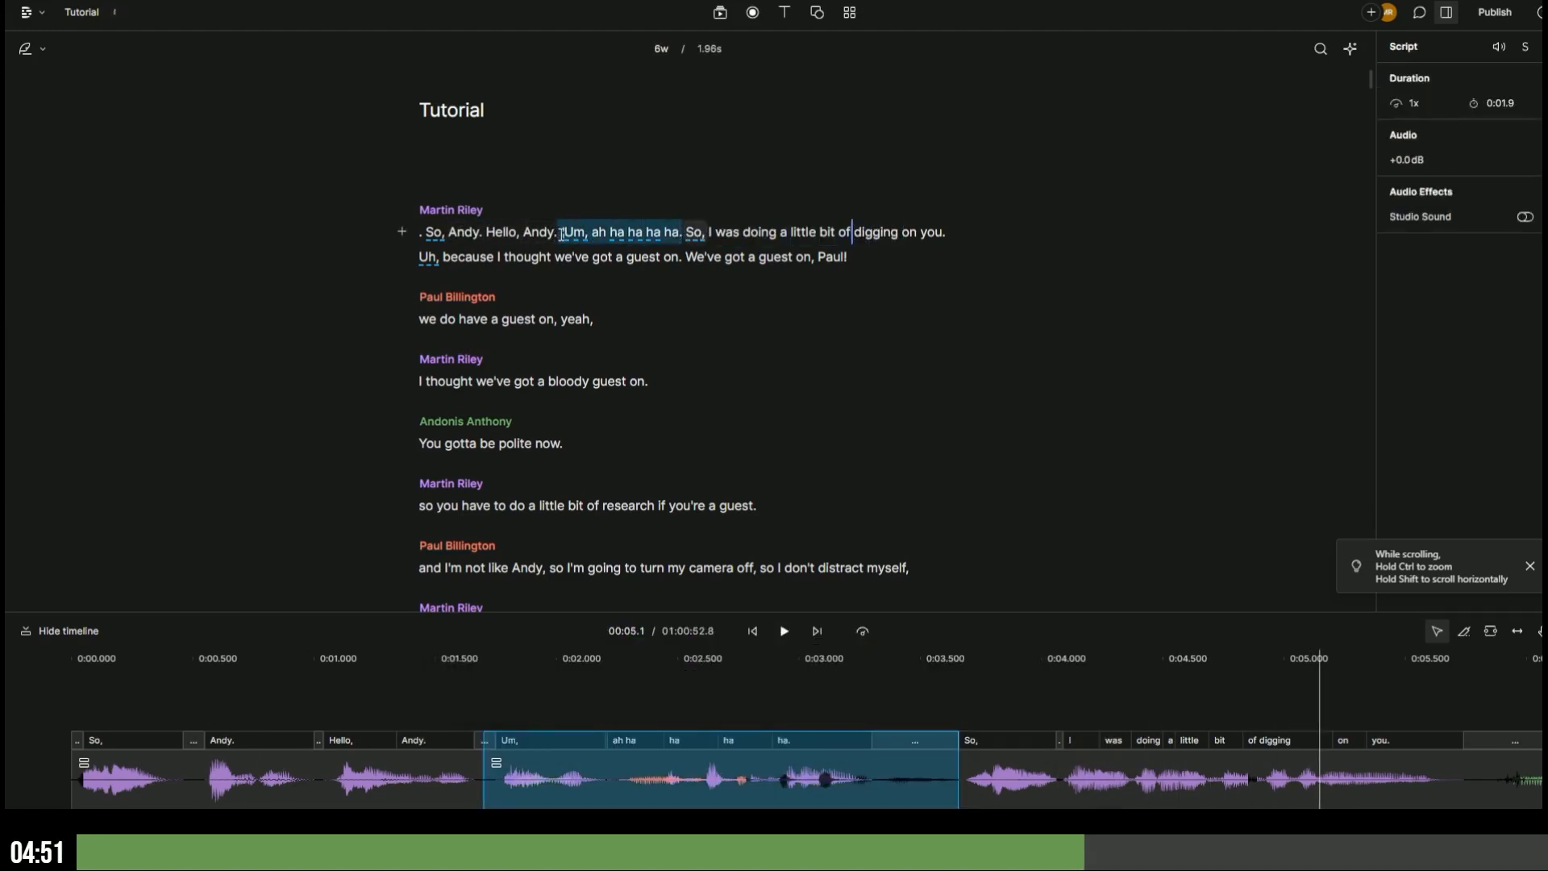
key("Delete")
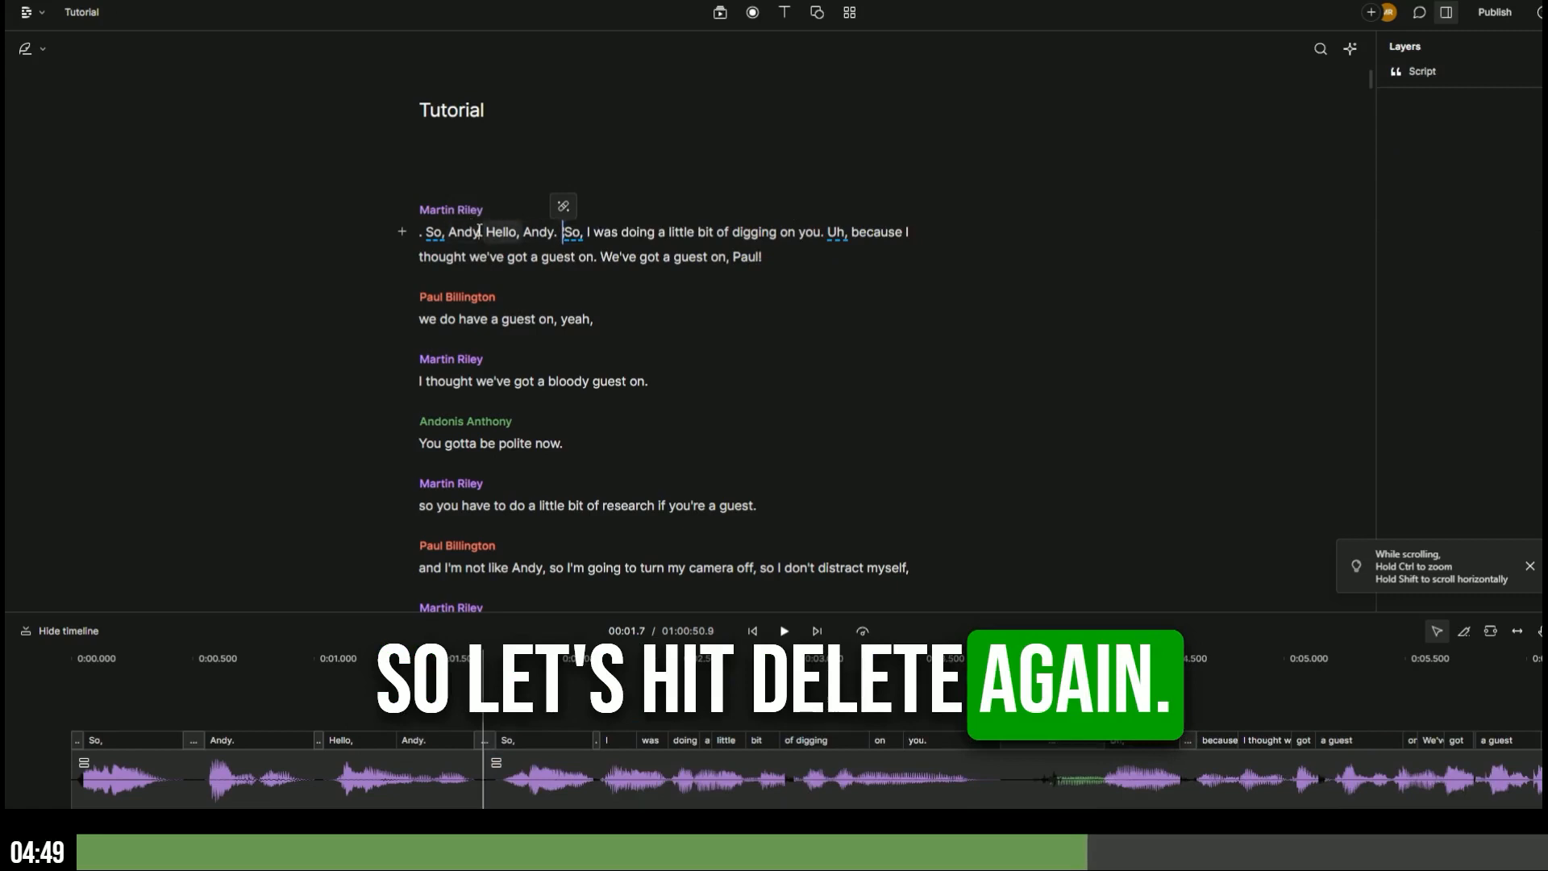
key("space")
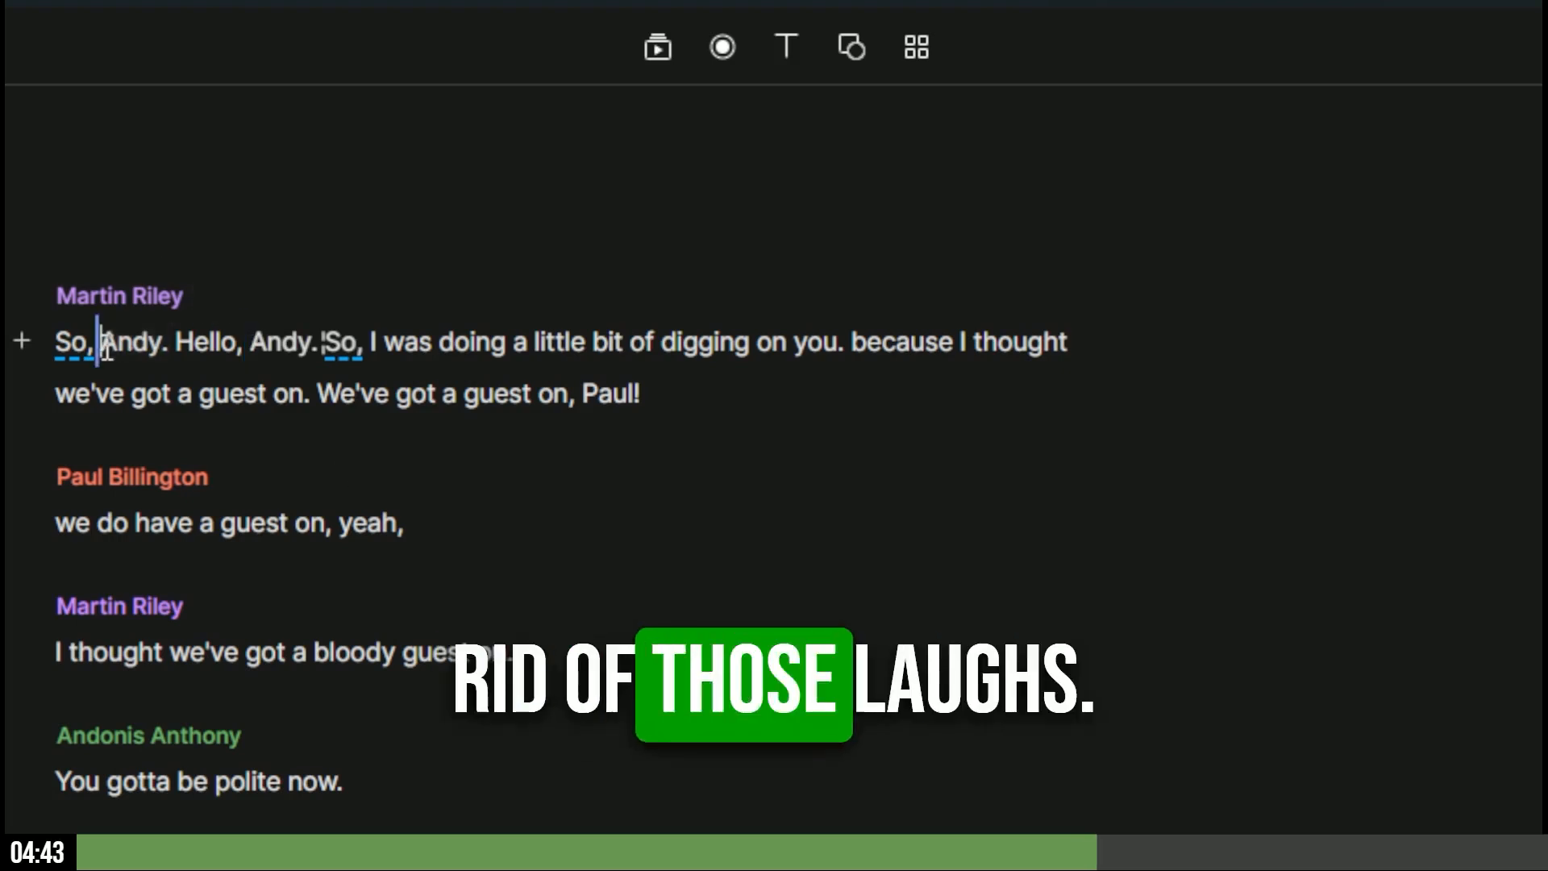
double_click(445, 233)
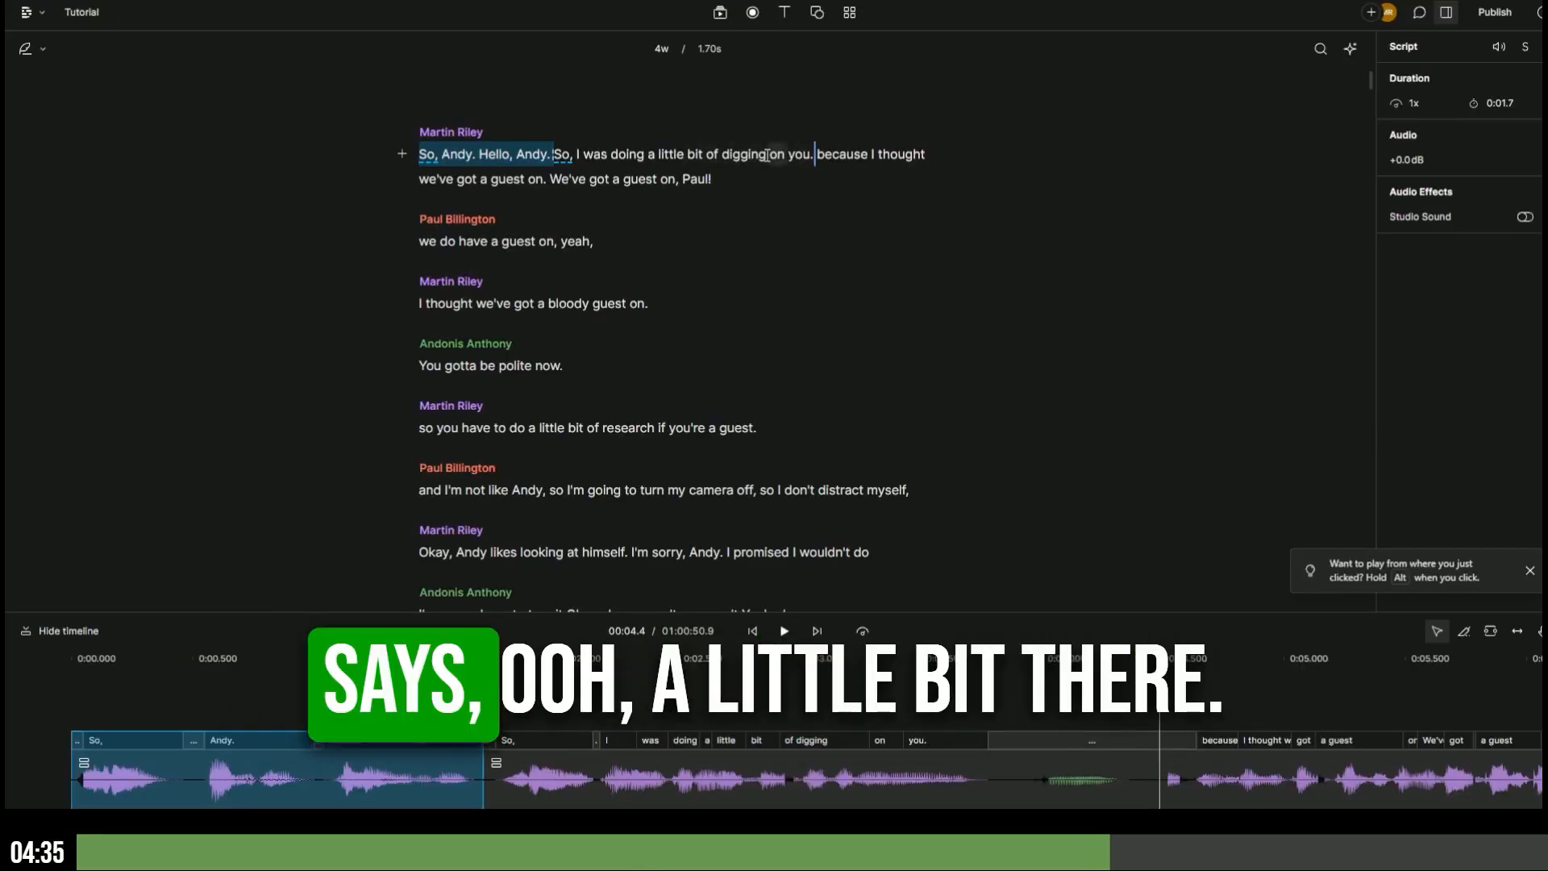
- Play back the new opening from 'doing' and open the first timeline clip's context menu
left_click(659, 154)
key("space")
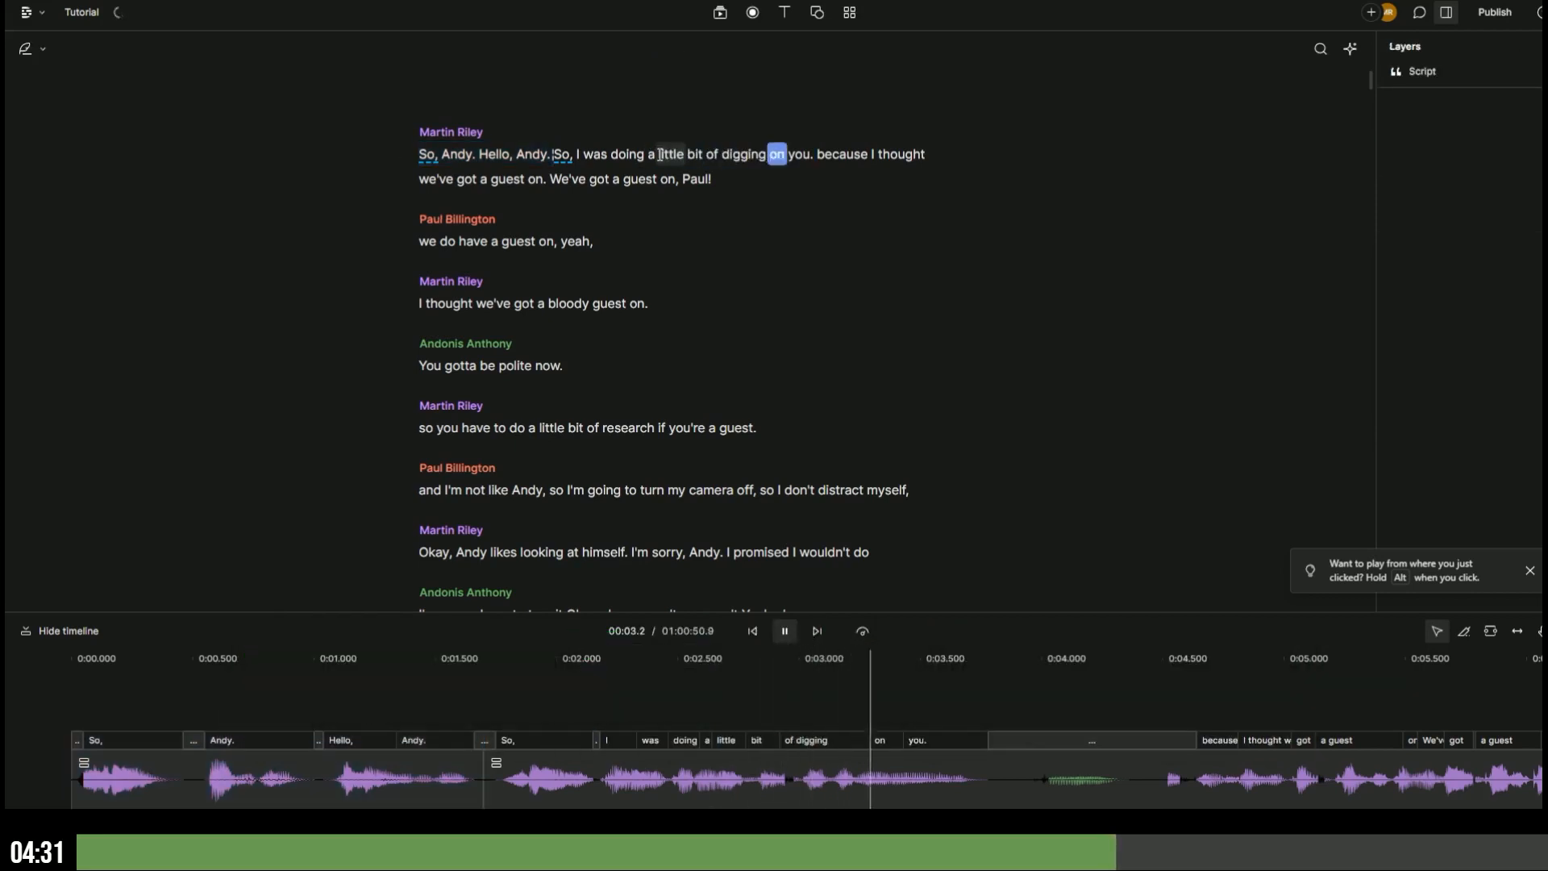
left_click(1089, 781)
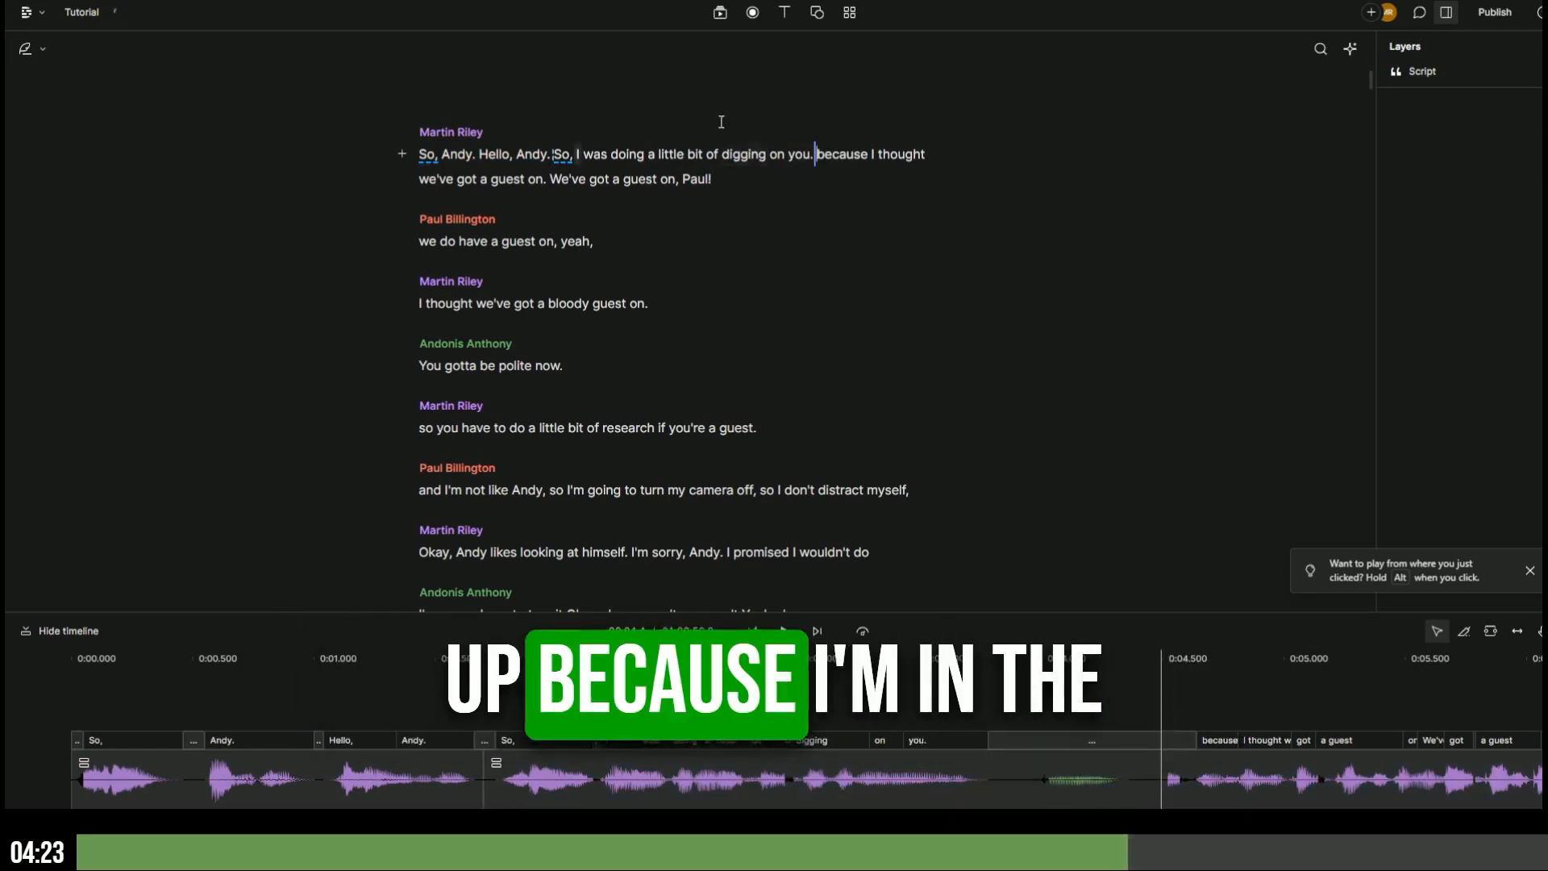
left_click(589, 178)
left_click(610, 153)
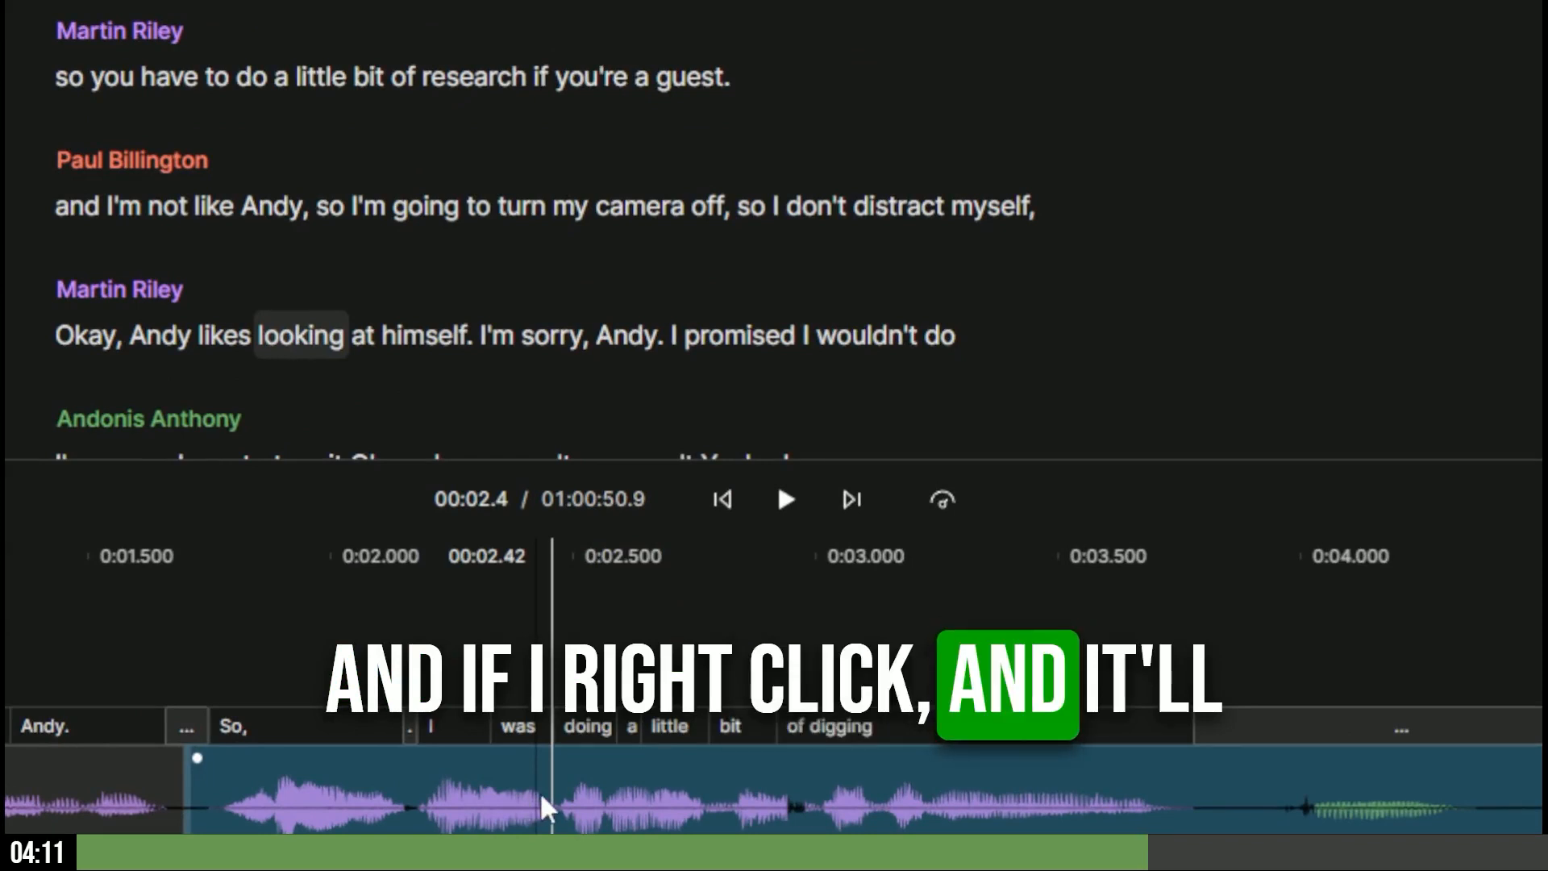
right_click(540, 791)
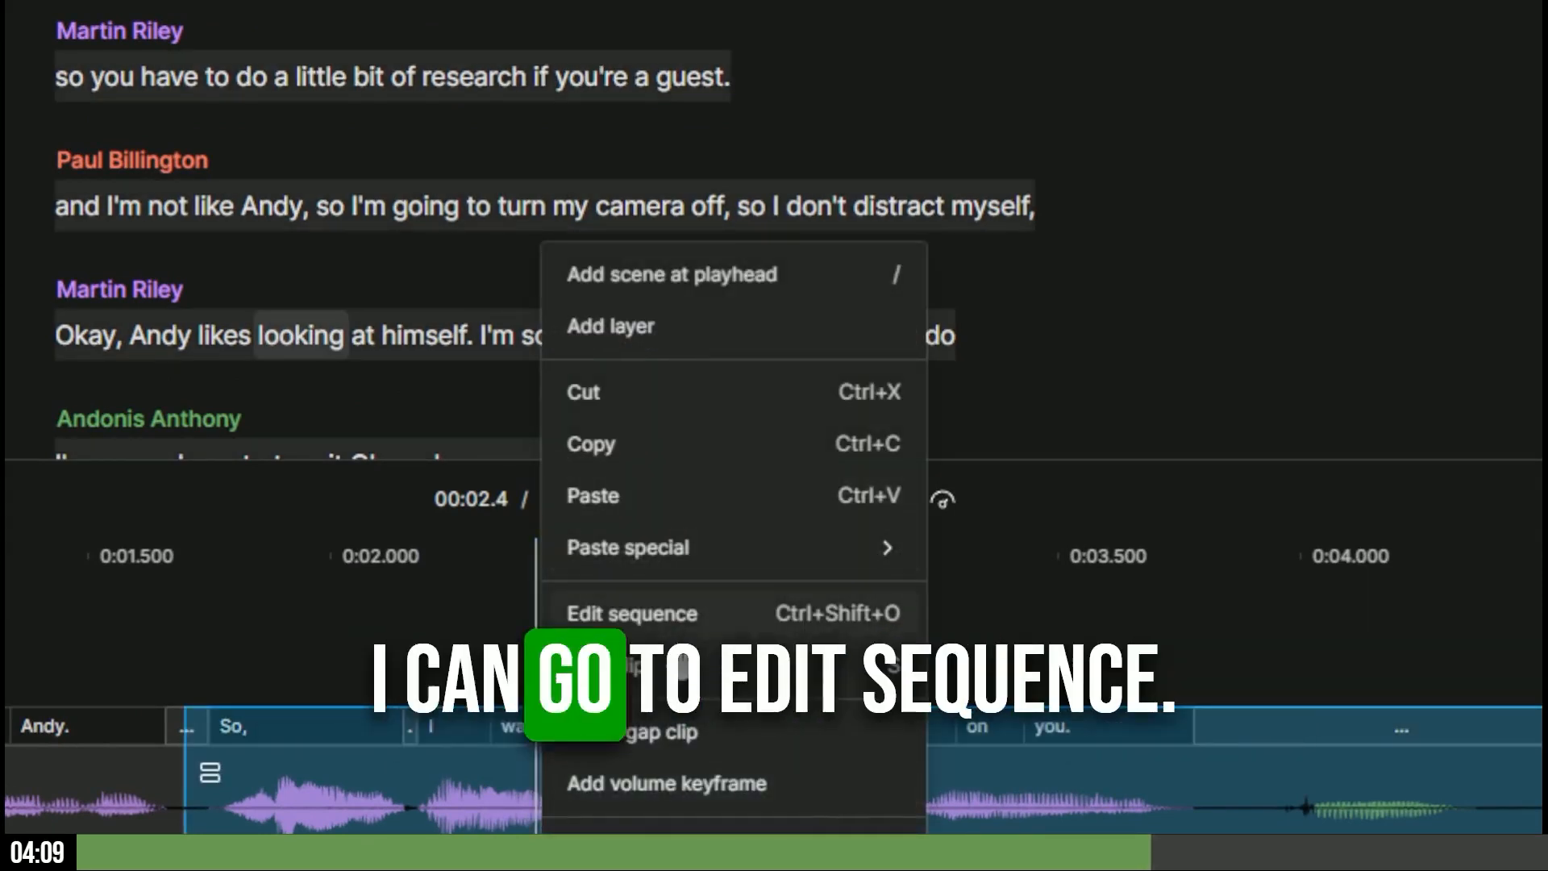
- Open the sequence editor and play from about 11.6 seconds to locate the Ooh
left_click(686, 617)
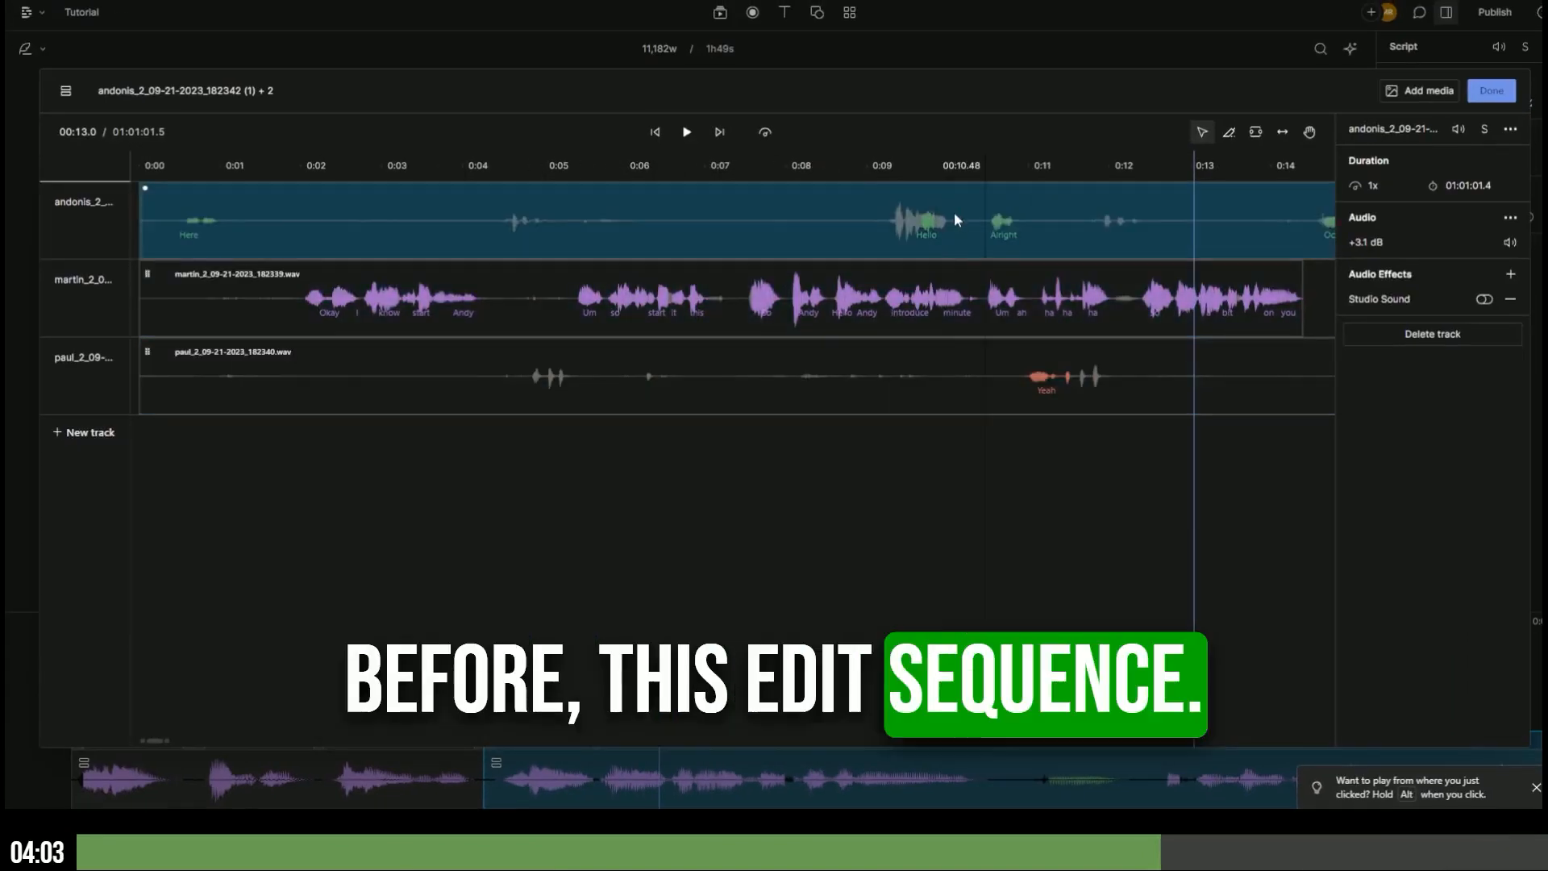
left_click(1078, 165)
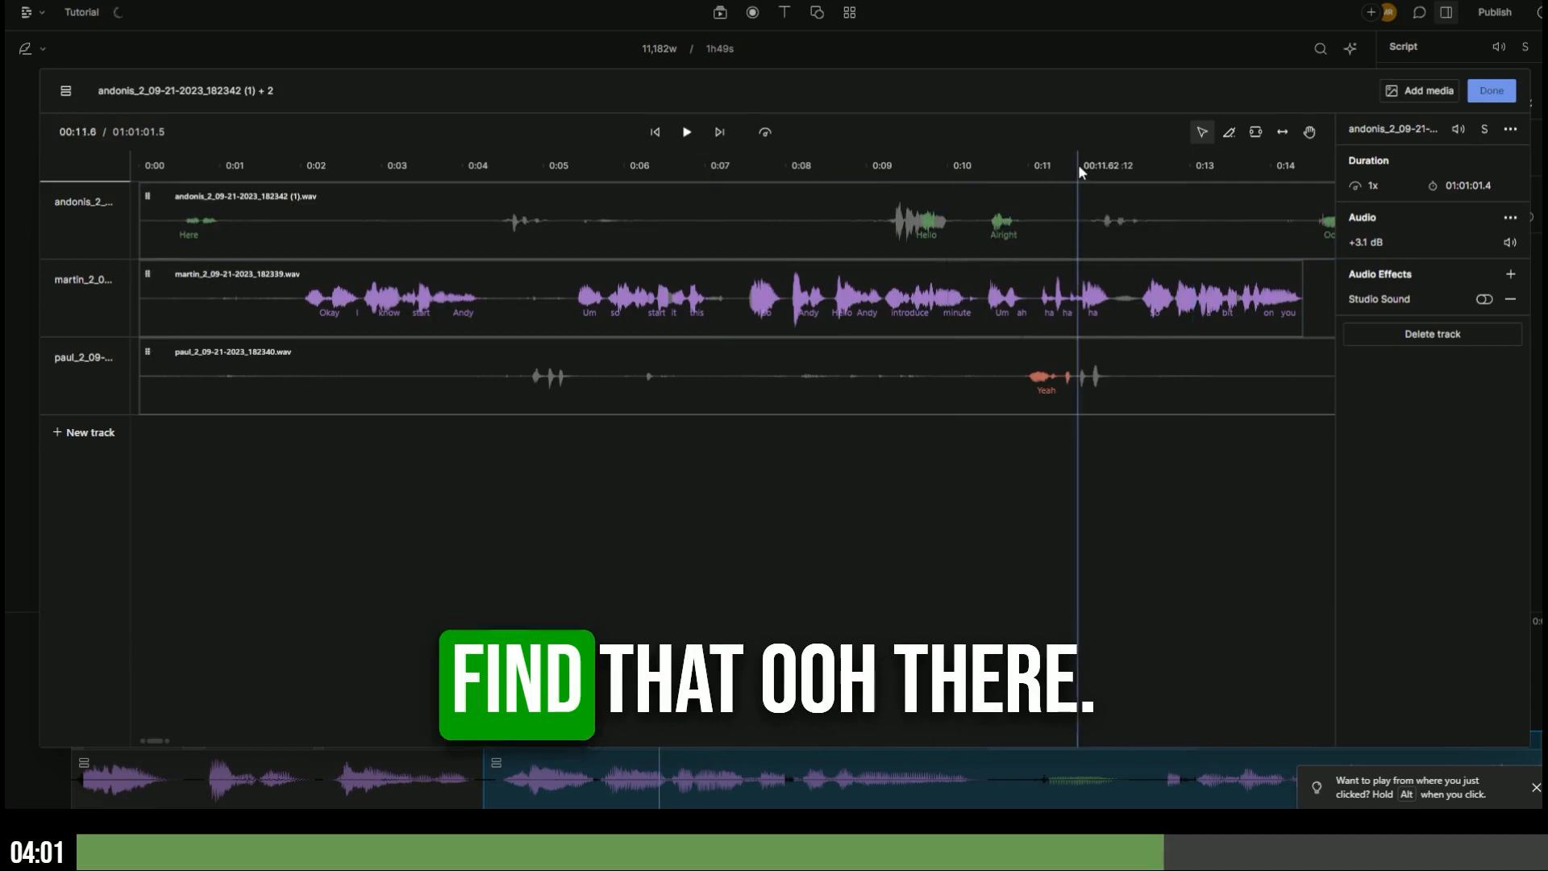
key("space")
left_click(1146, 306)
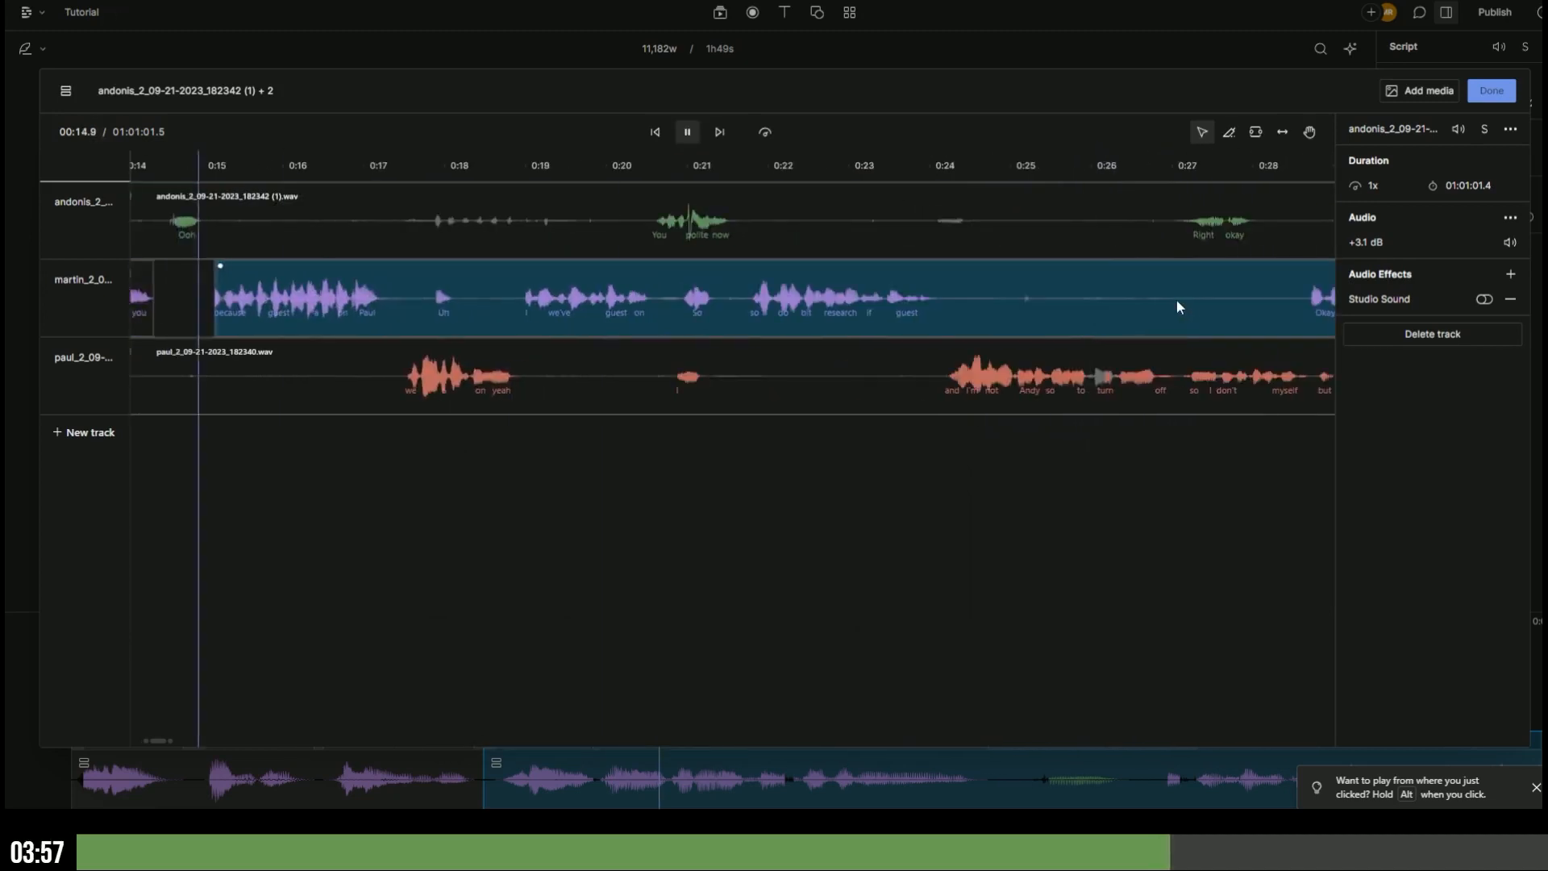
- Split the green speaker's clip around the Ooh and delete that short piece
left_click(202, 206)
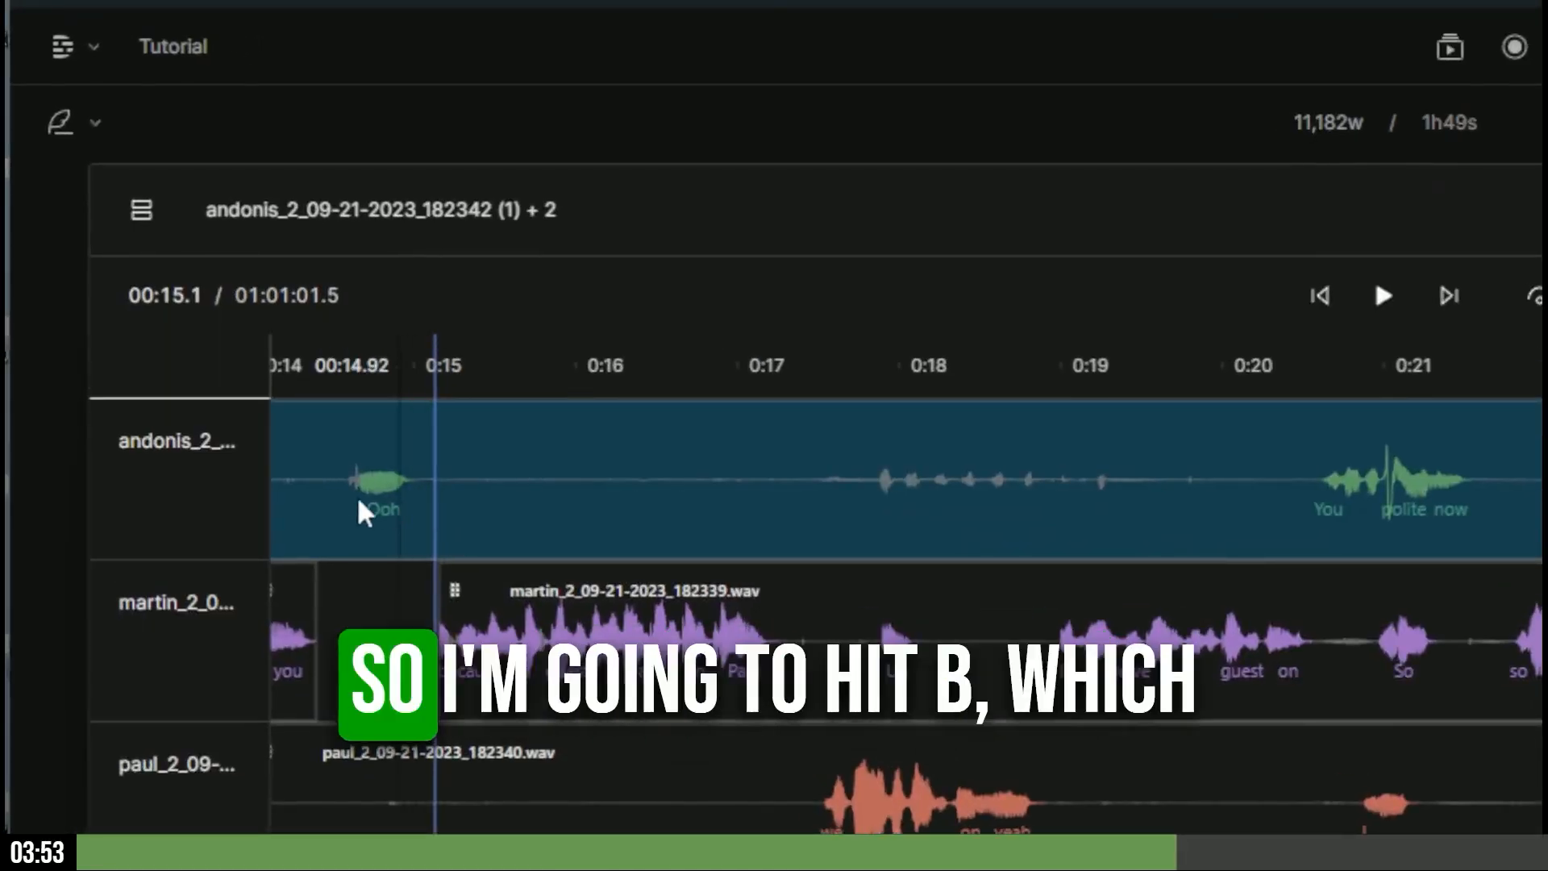
key("b")
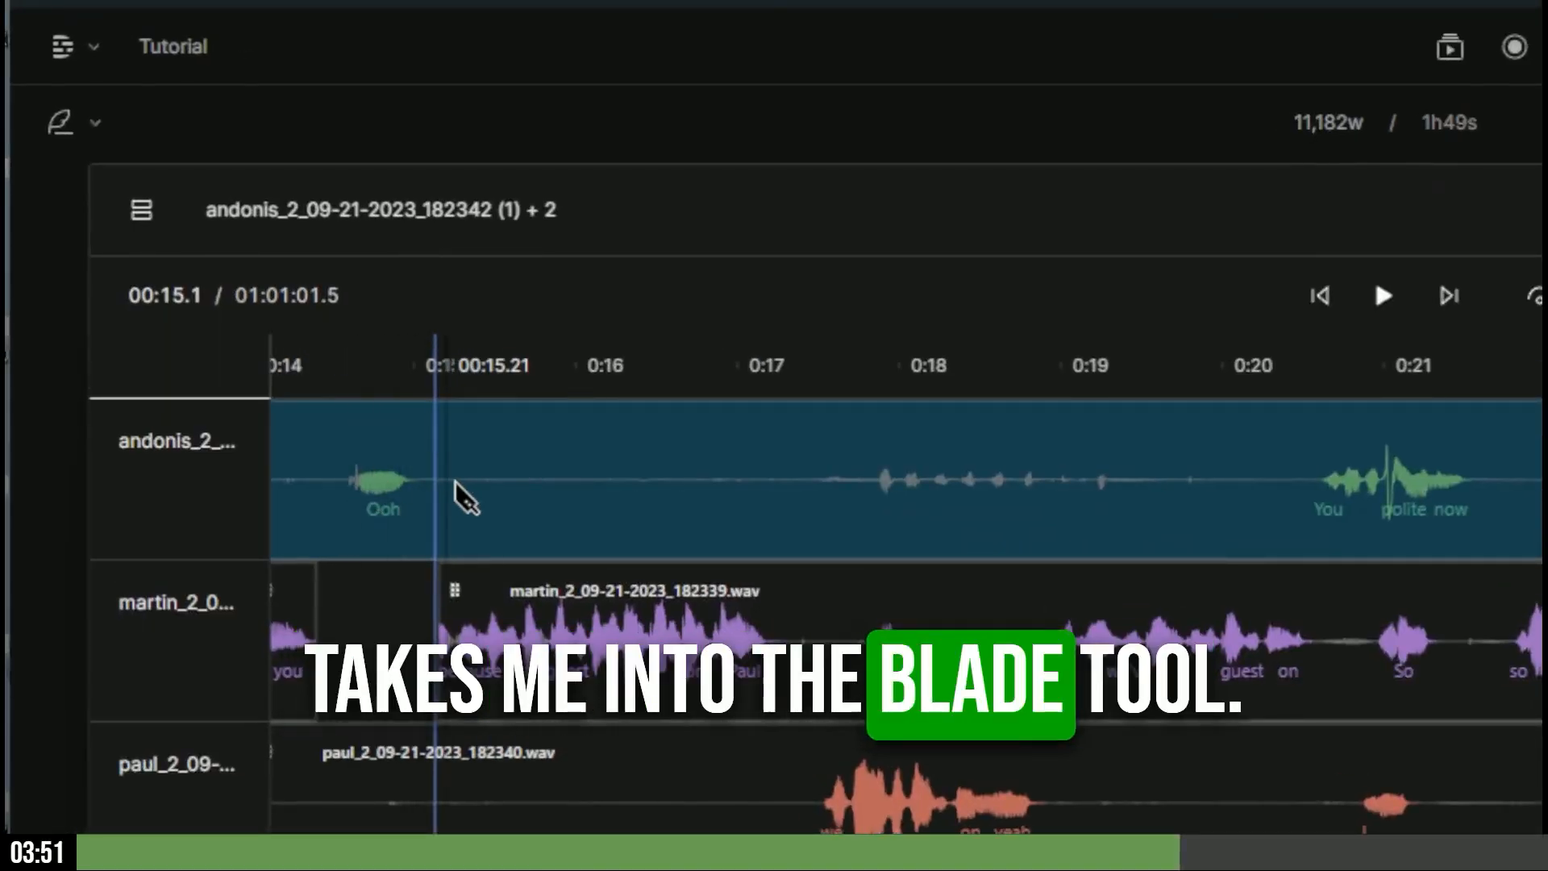
left_click(453, 468)
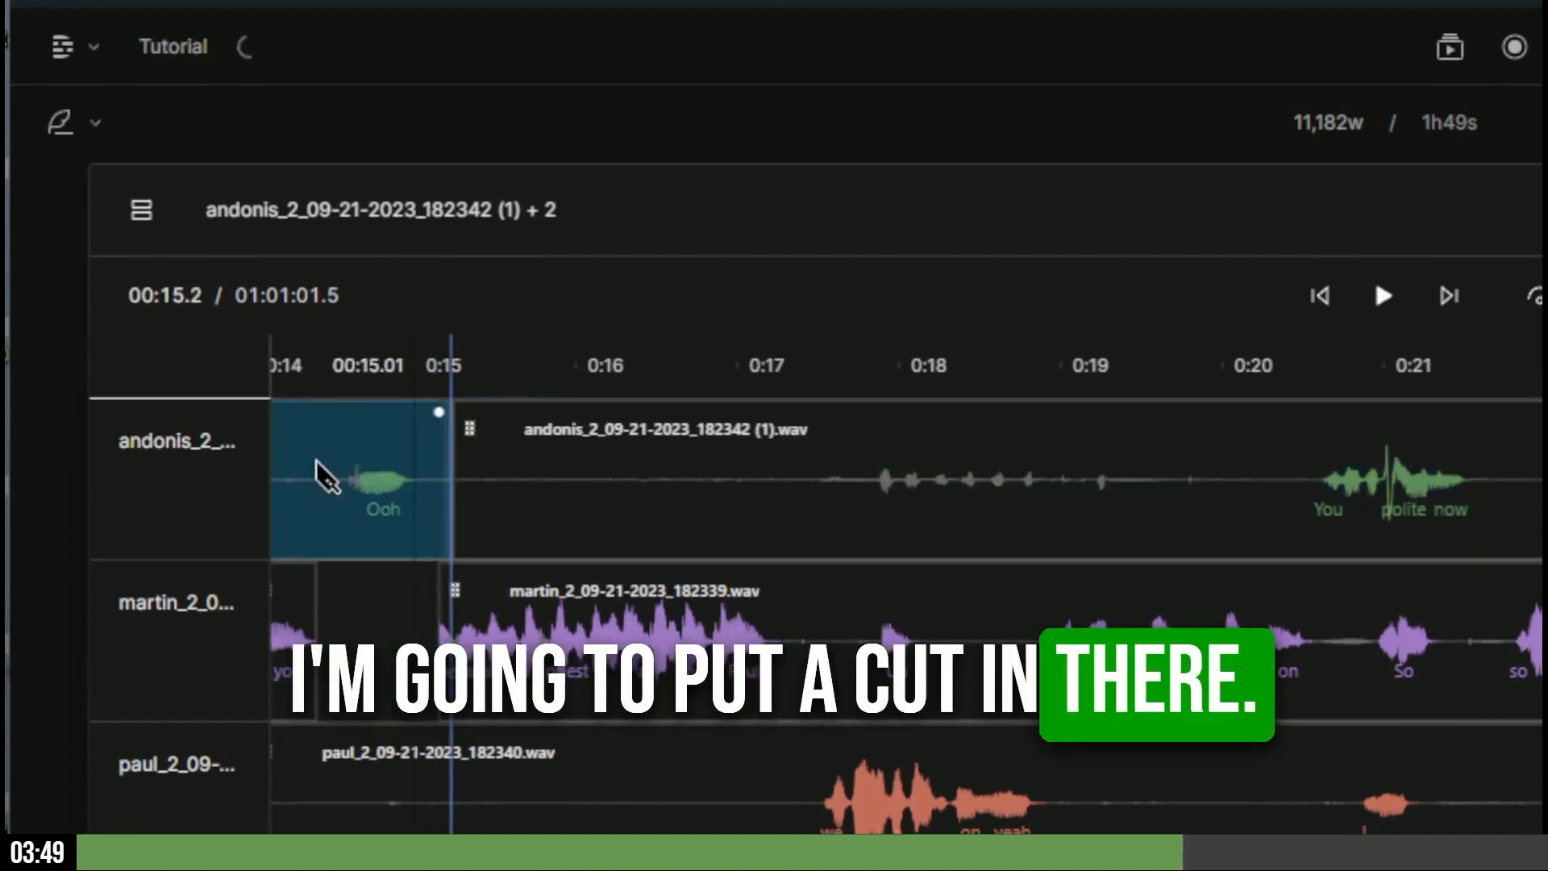
left_click(305, 474)
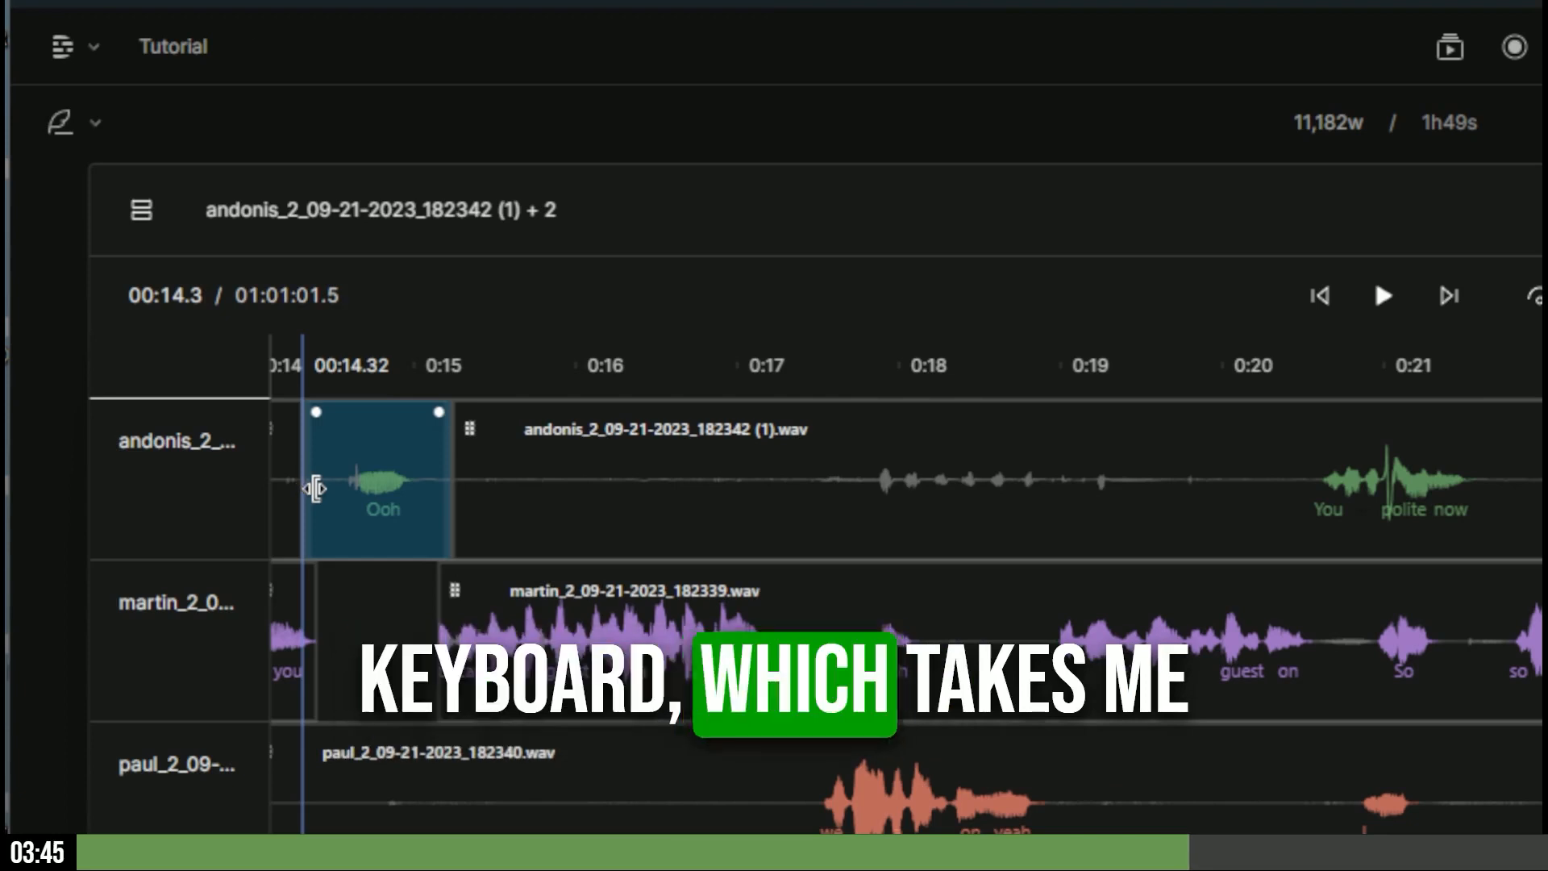
key("a")
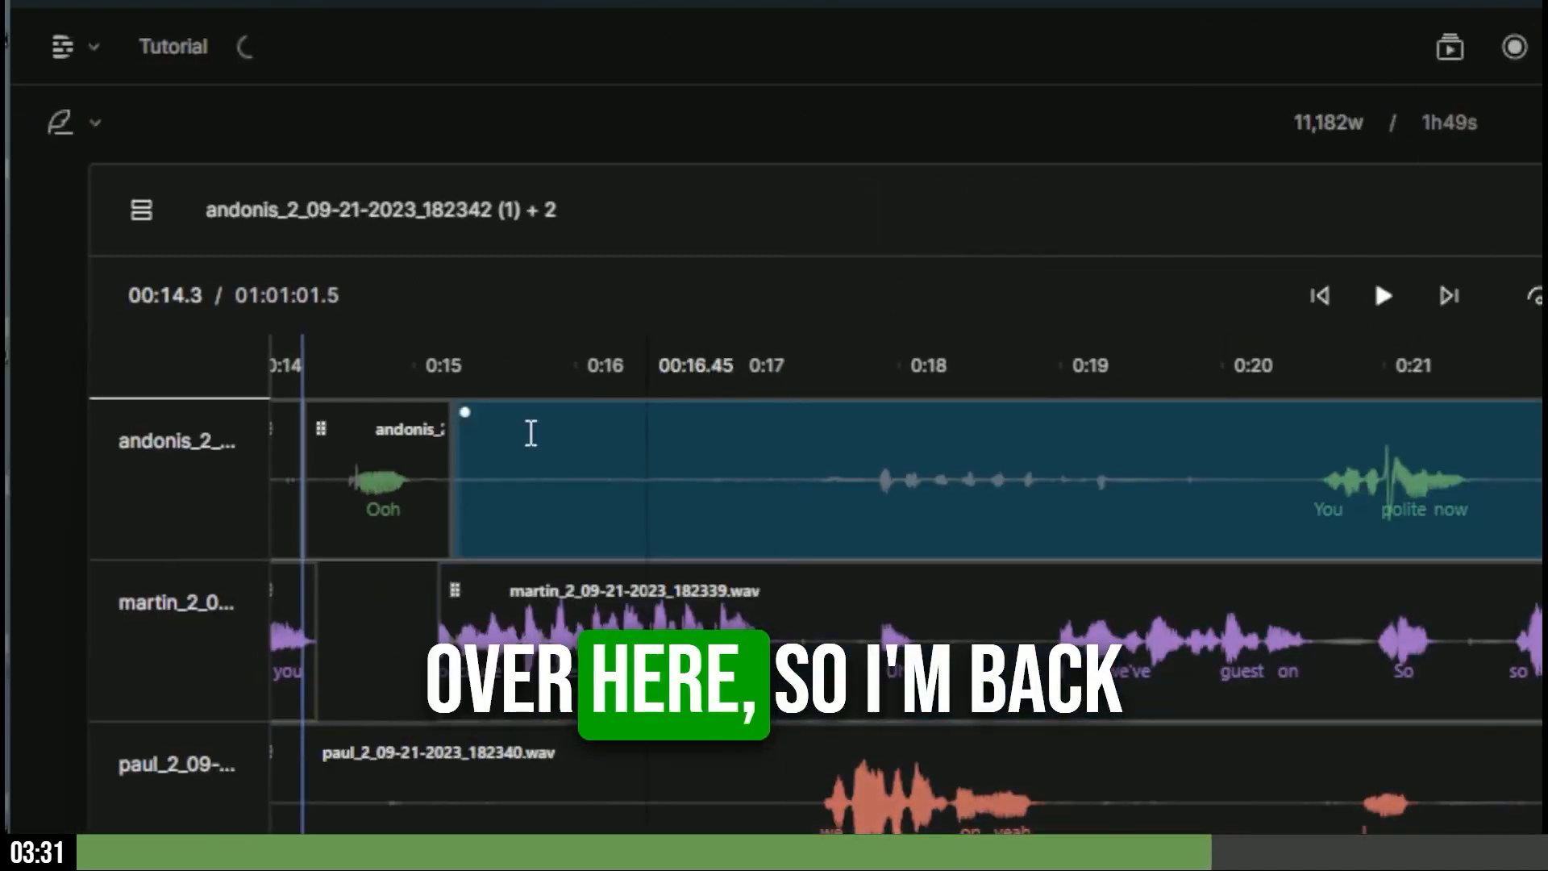
left_click(411, 500)
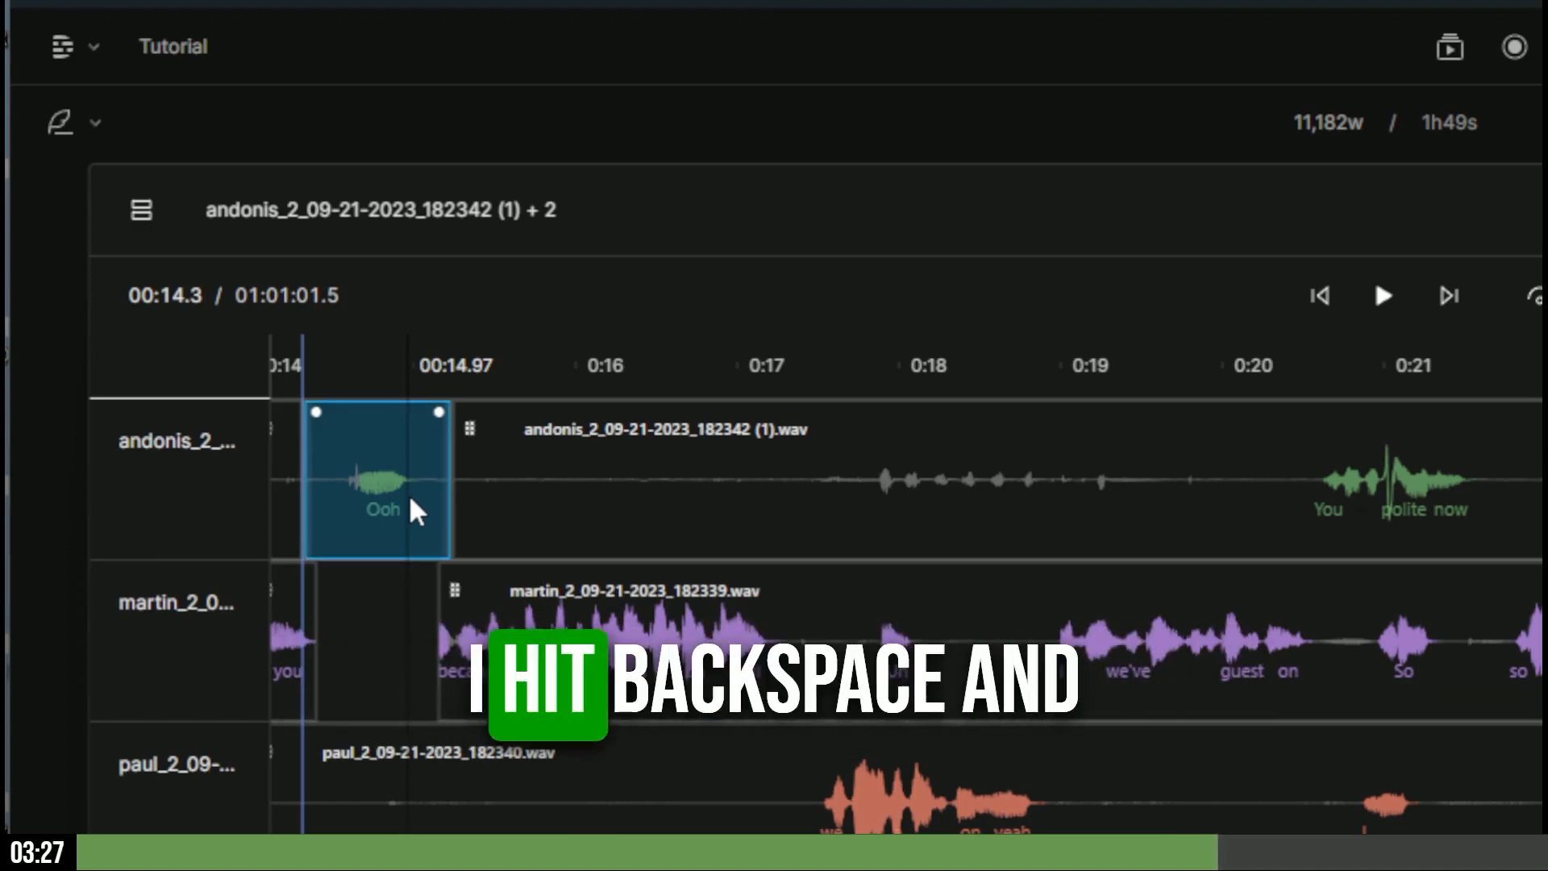
key("BackSpace")
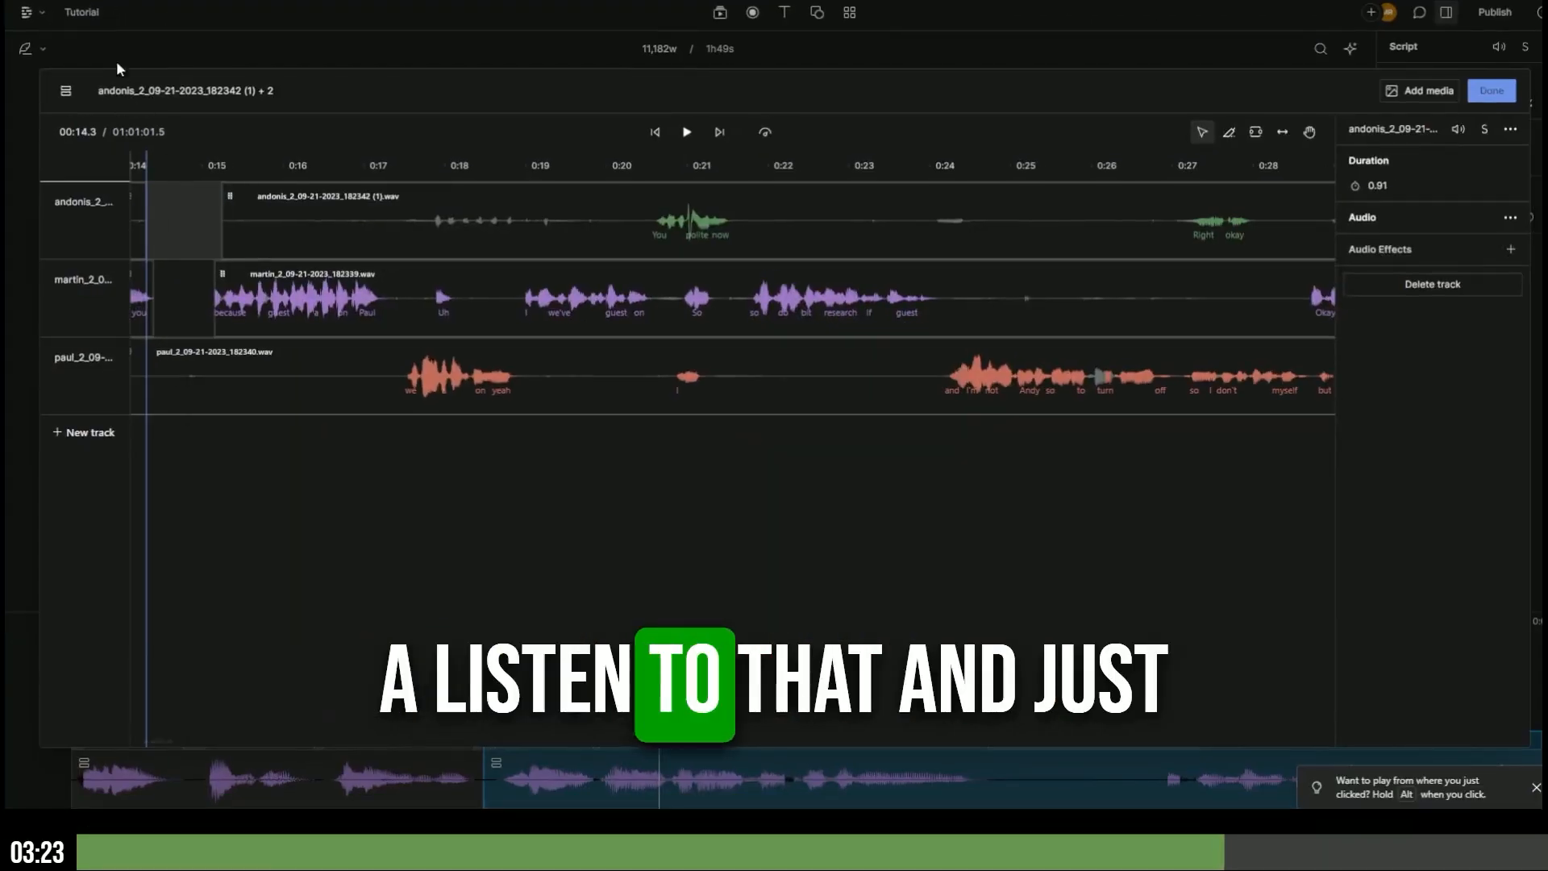
- Replay from 14.0 and about 12 seconds to check the cut, then return to the script
left_click(127, 166)
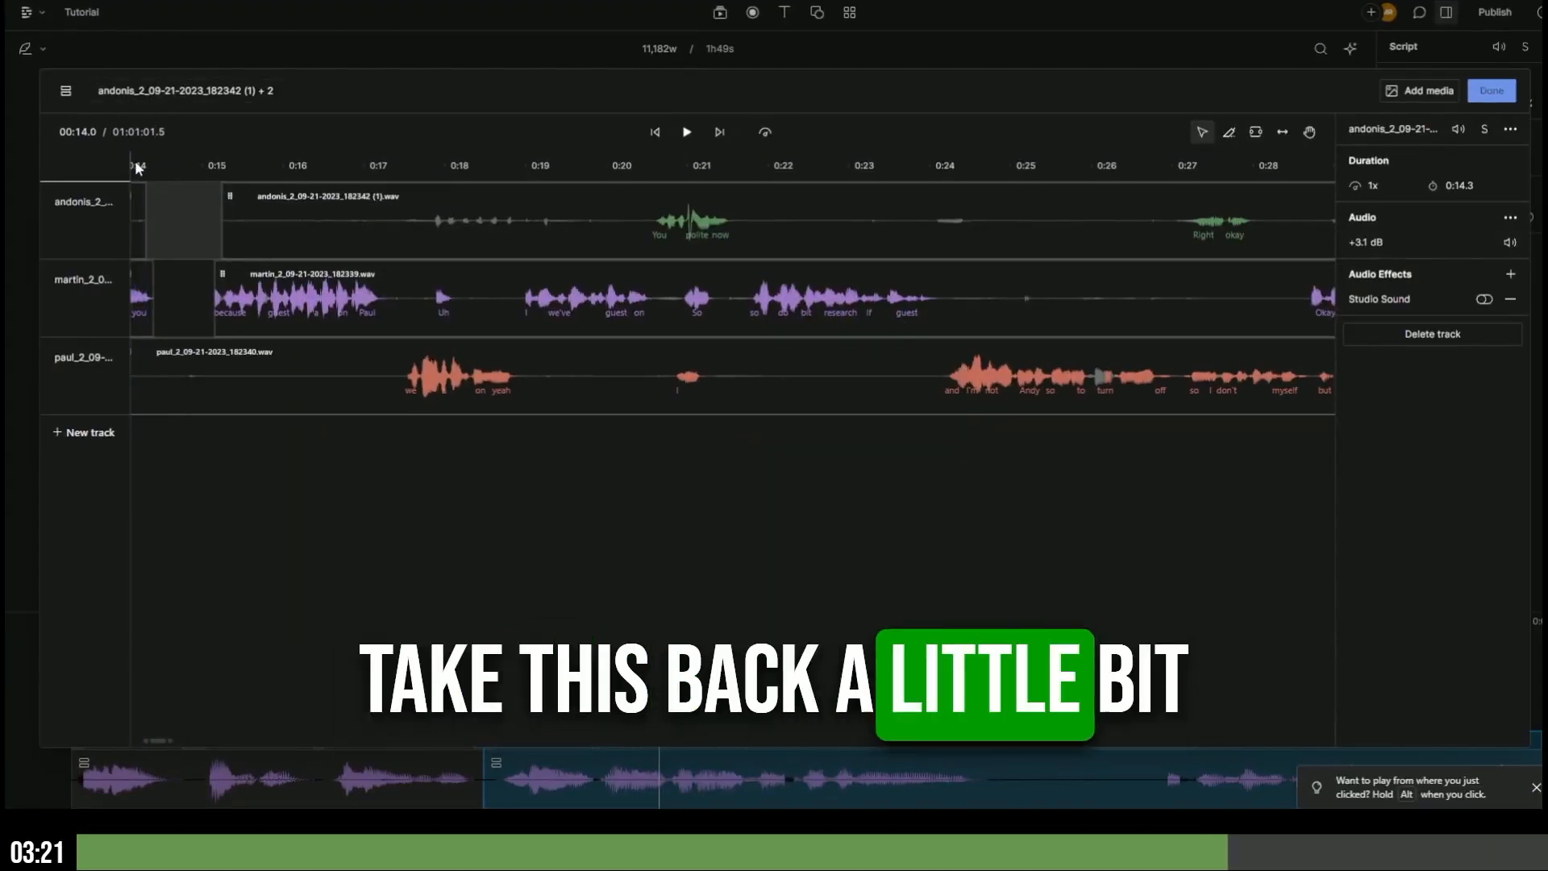
key("space")
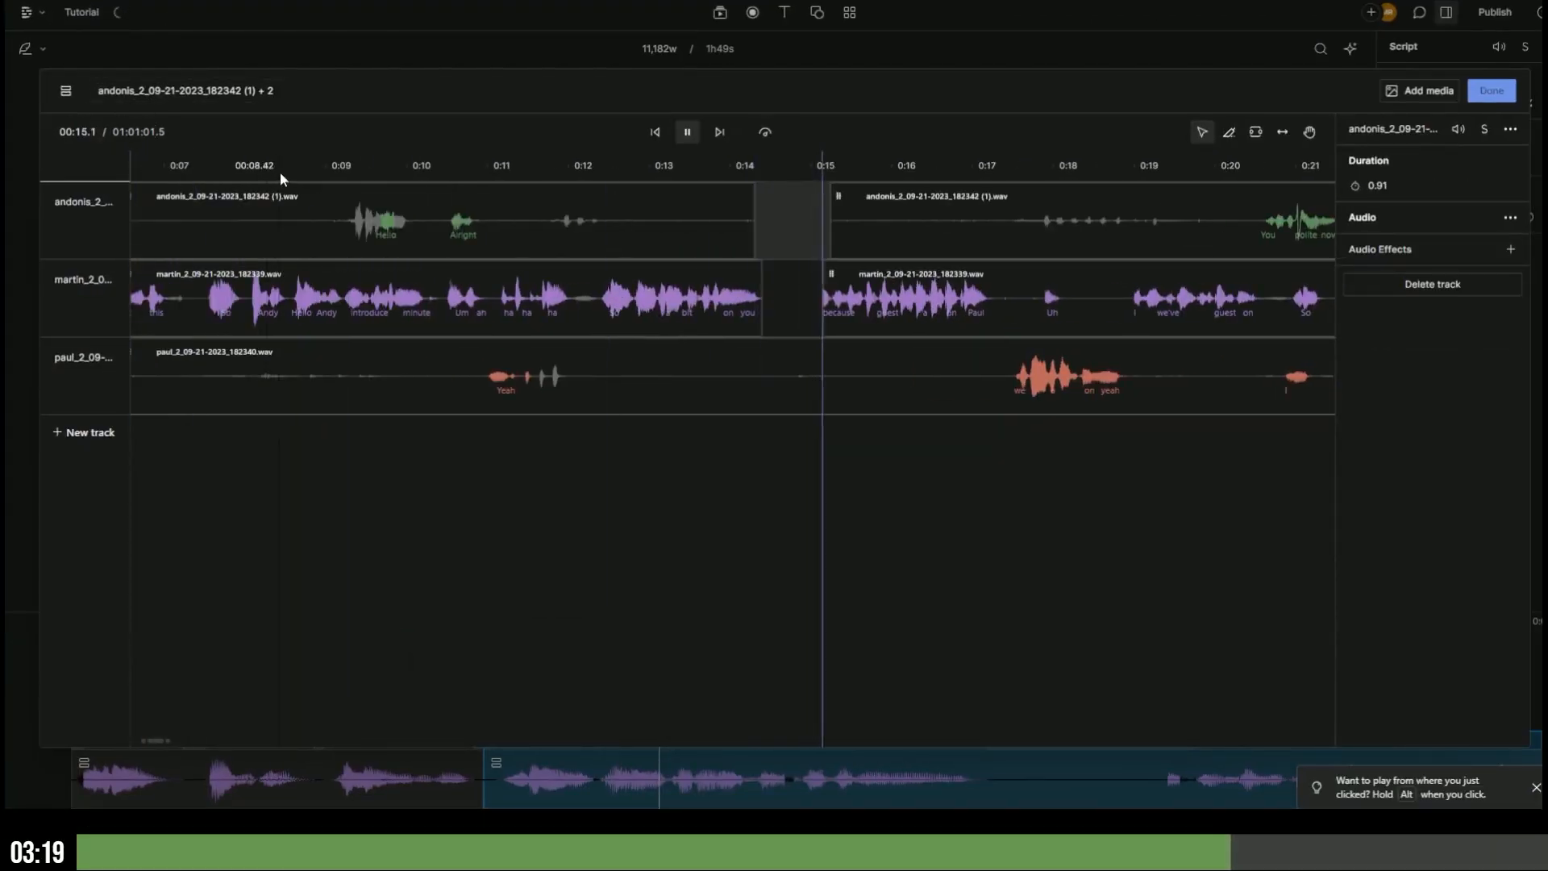
left_click(618, 166)
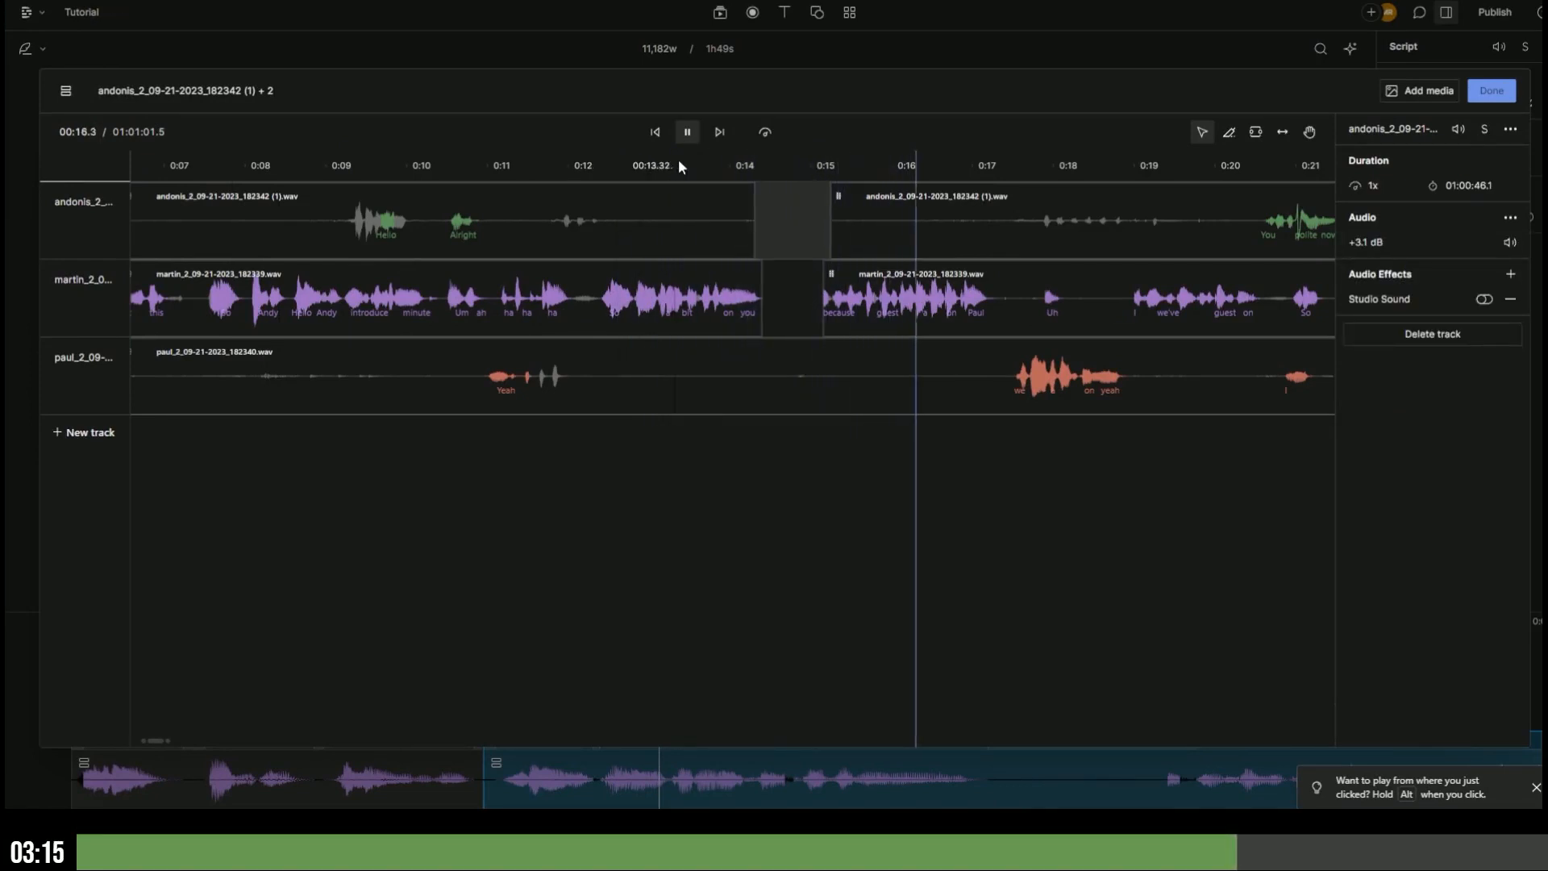
left_click(1504, 95)
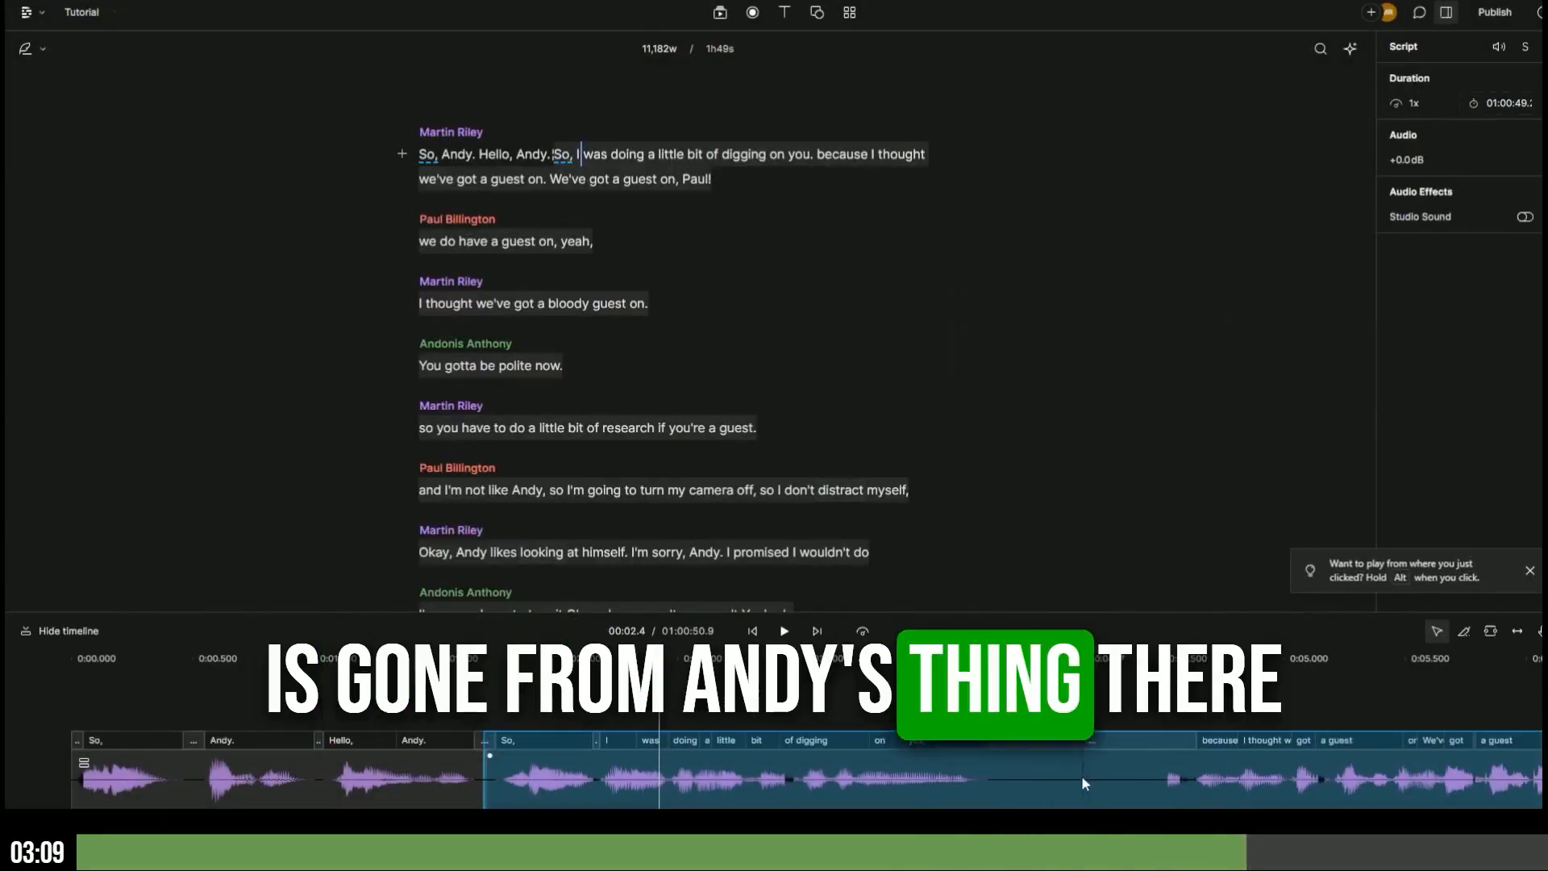
left_click(578, 155)
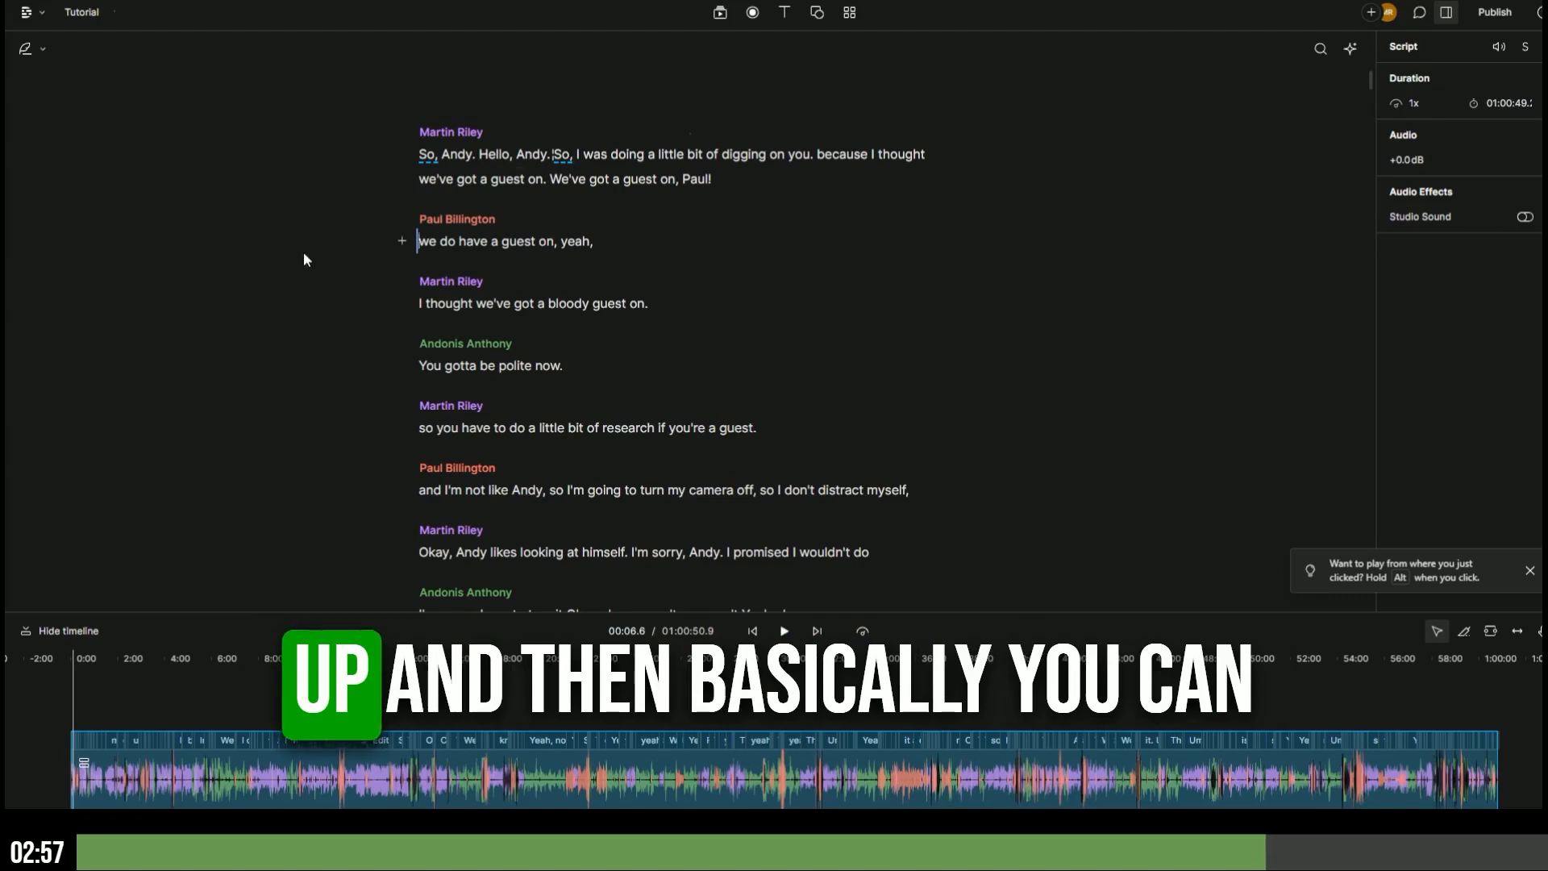
scroll(509, 364, "down", 5)
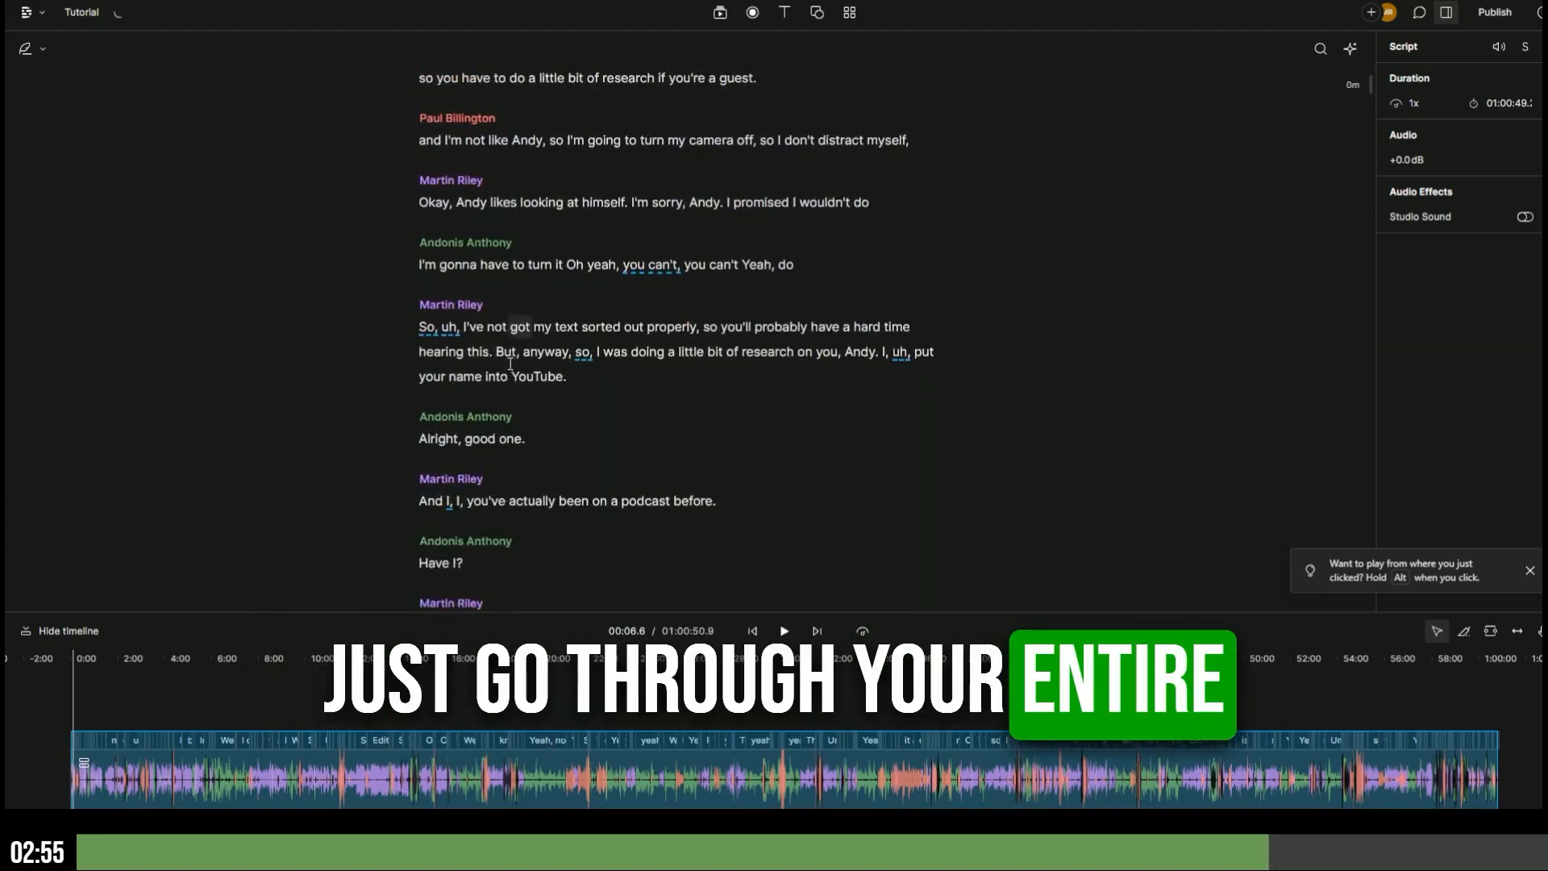
scroll(510, 364, "down", 12)
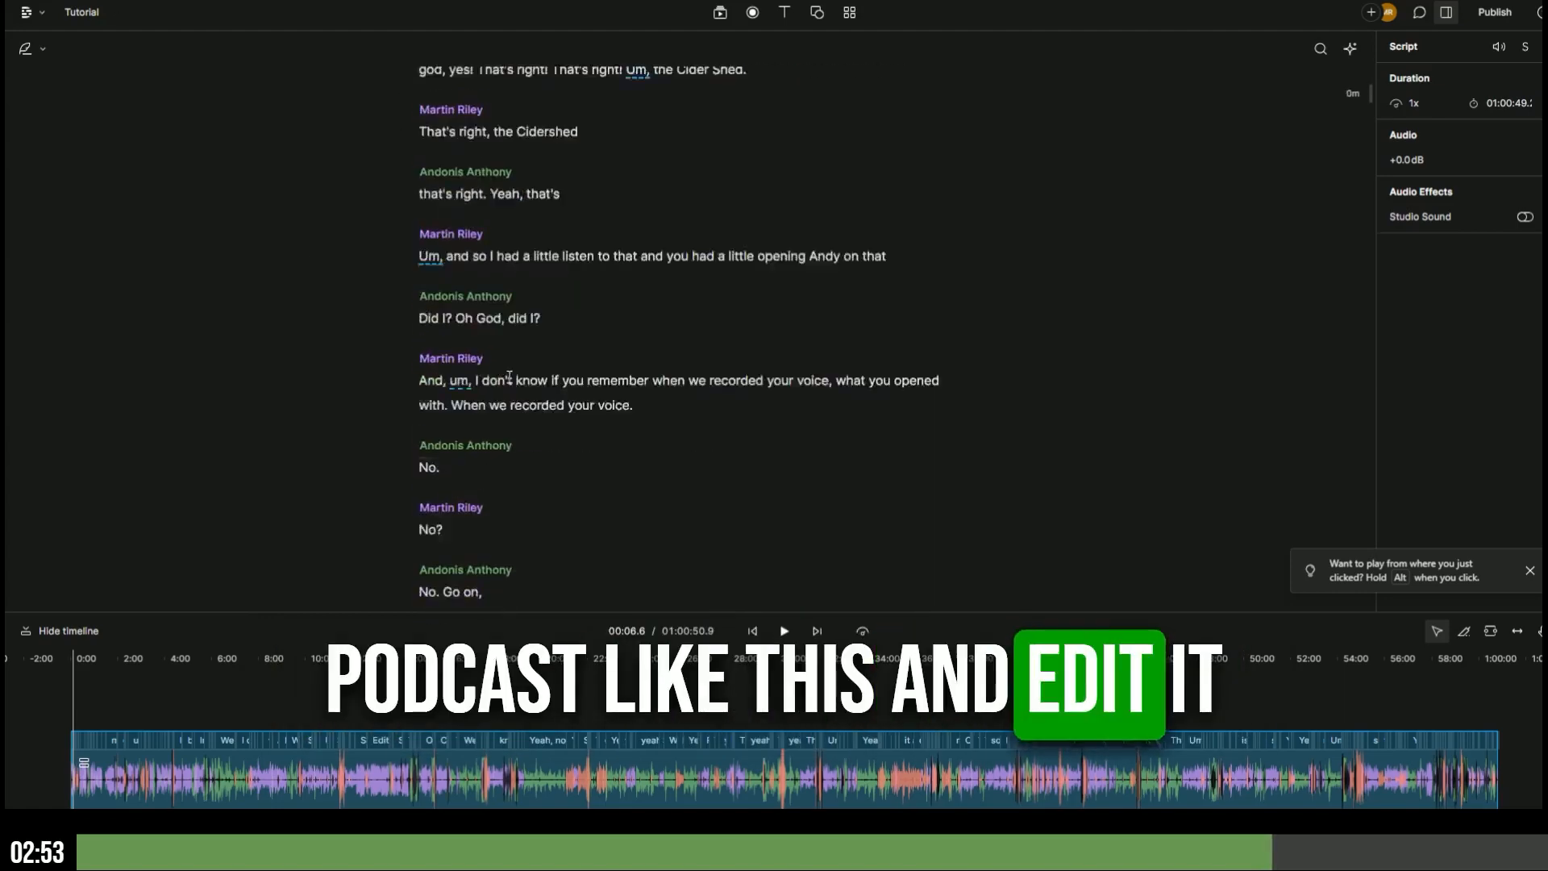
scroll(510, 376, "up", 15)
scroll(512, 389, "down", 2)
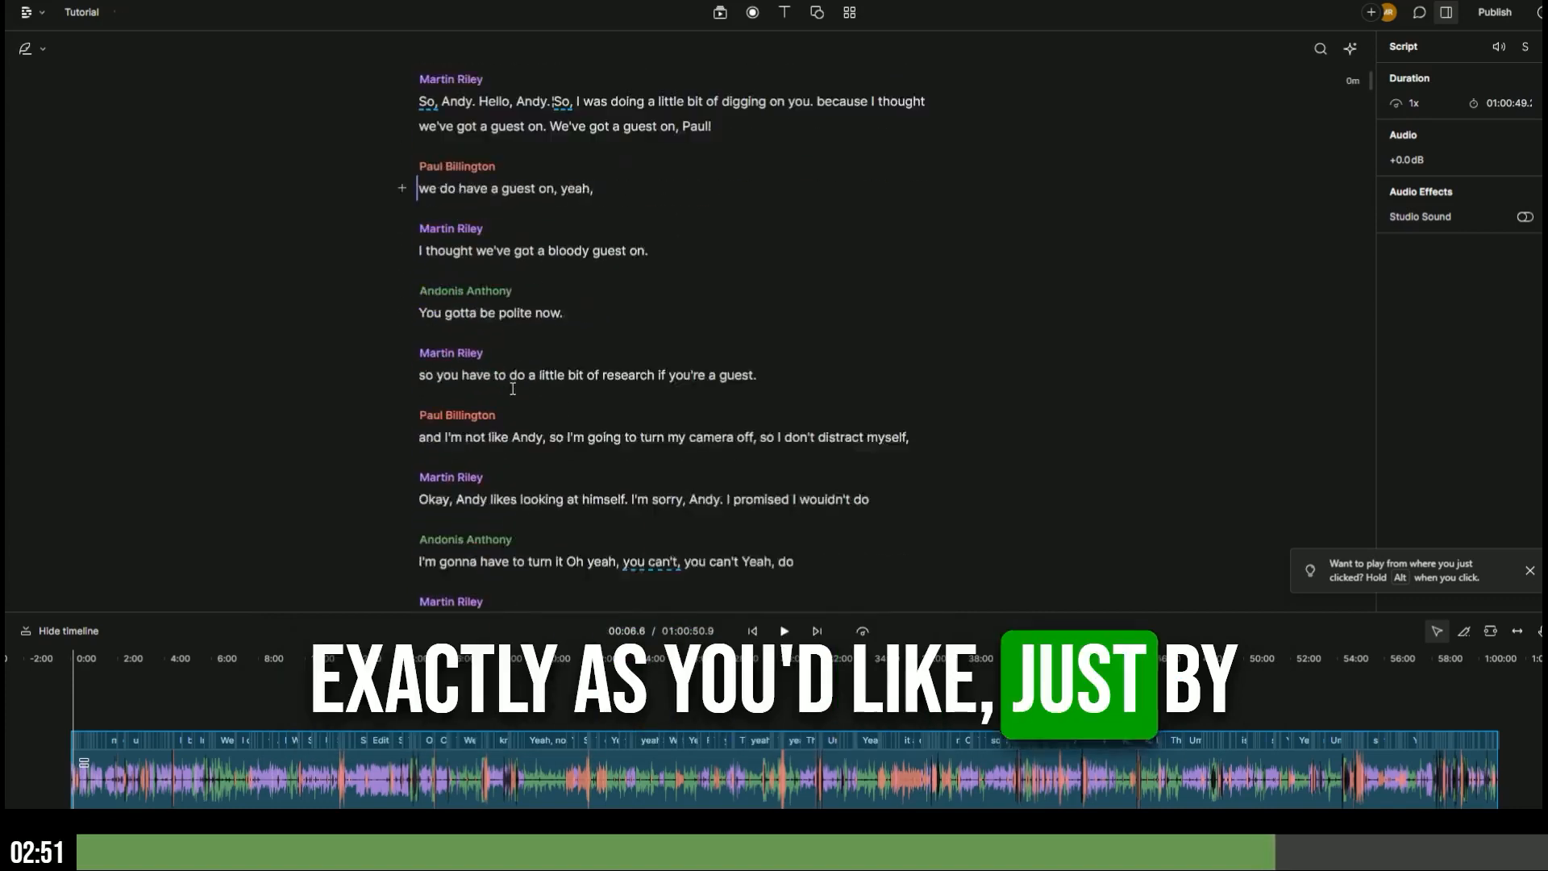
scroll(513, 389, "down", 2)
scroll(524, 359, "up", 4)
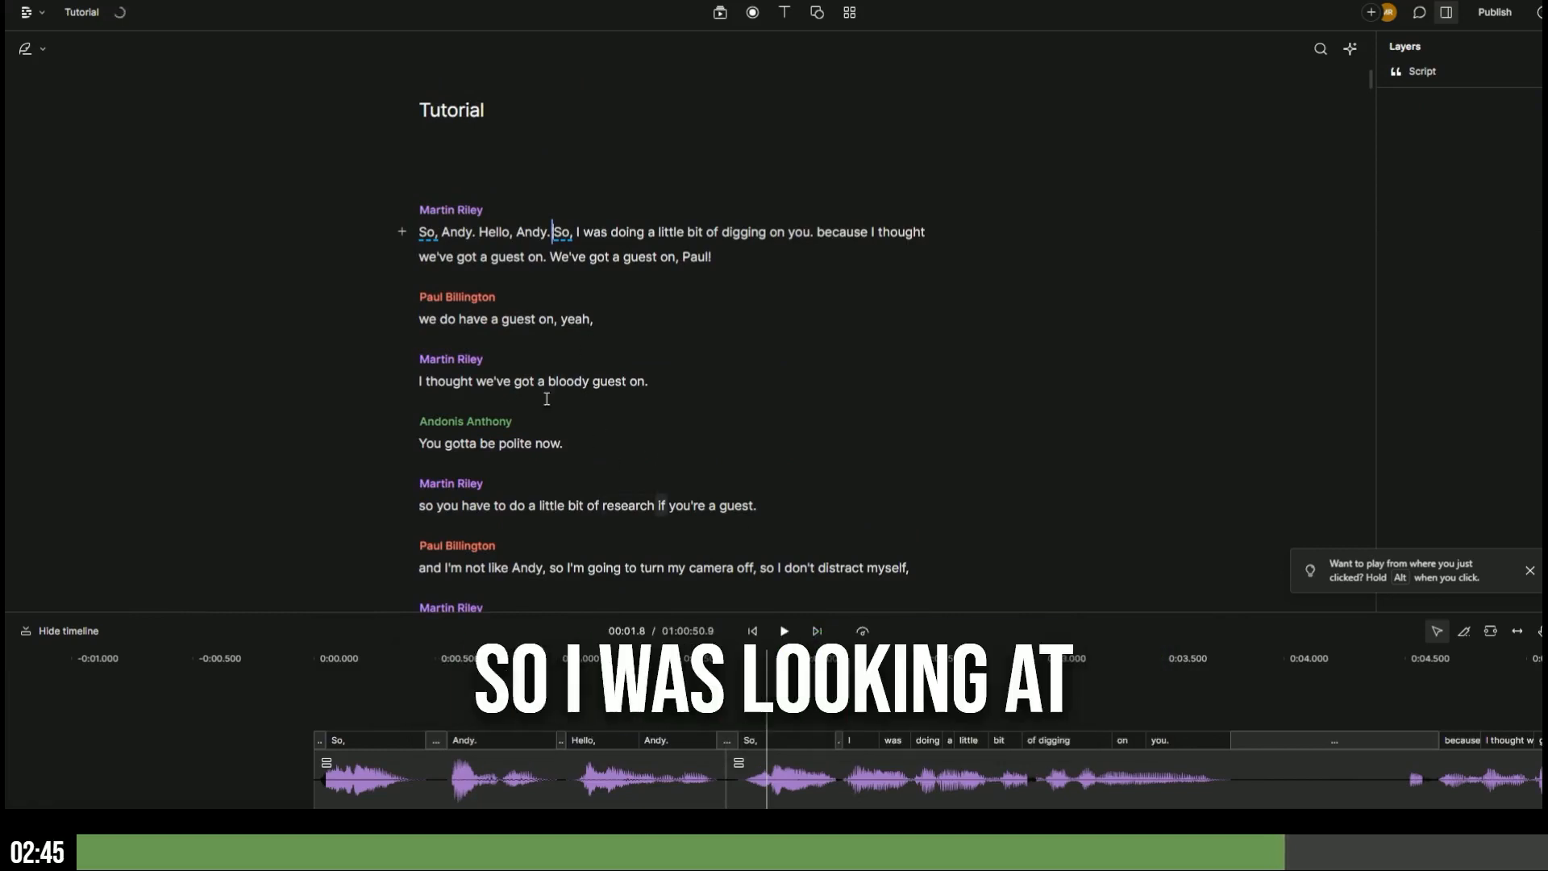
left_click(421, 505)
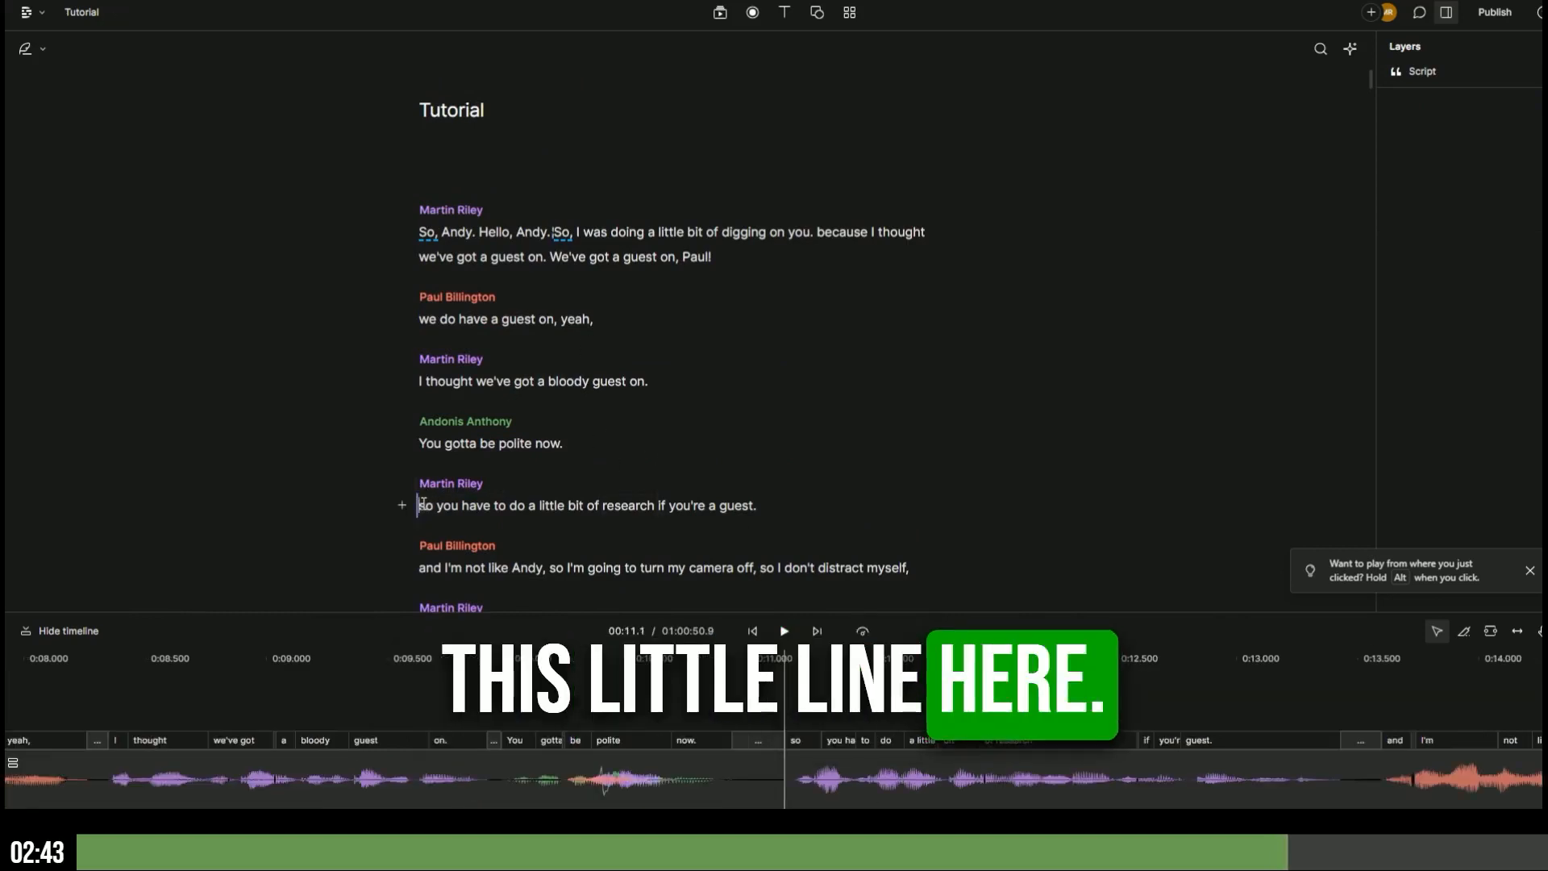
key("space")
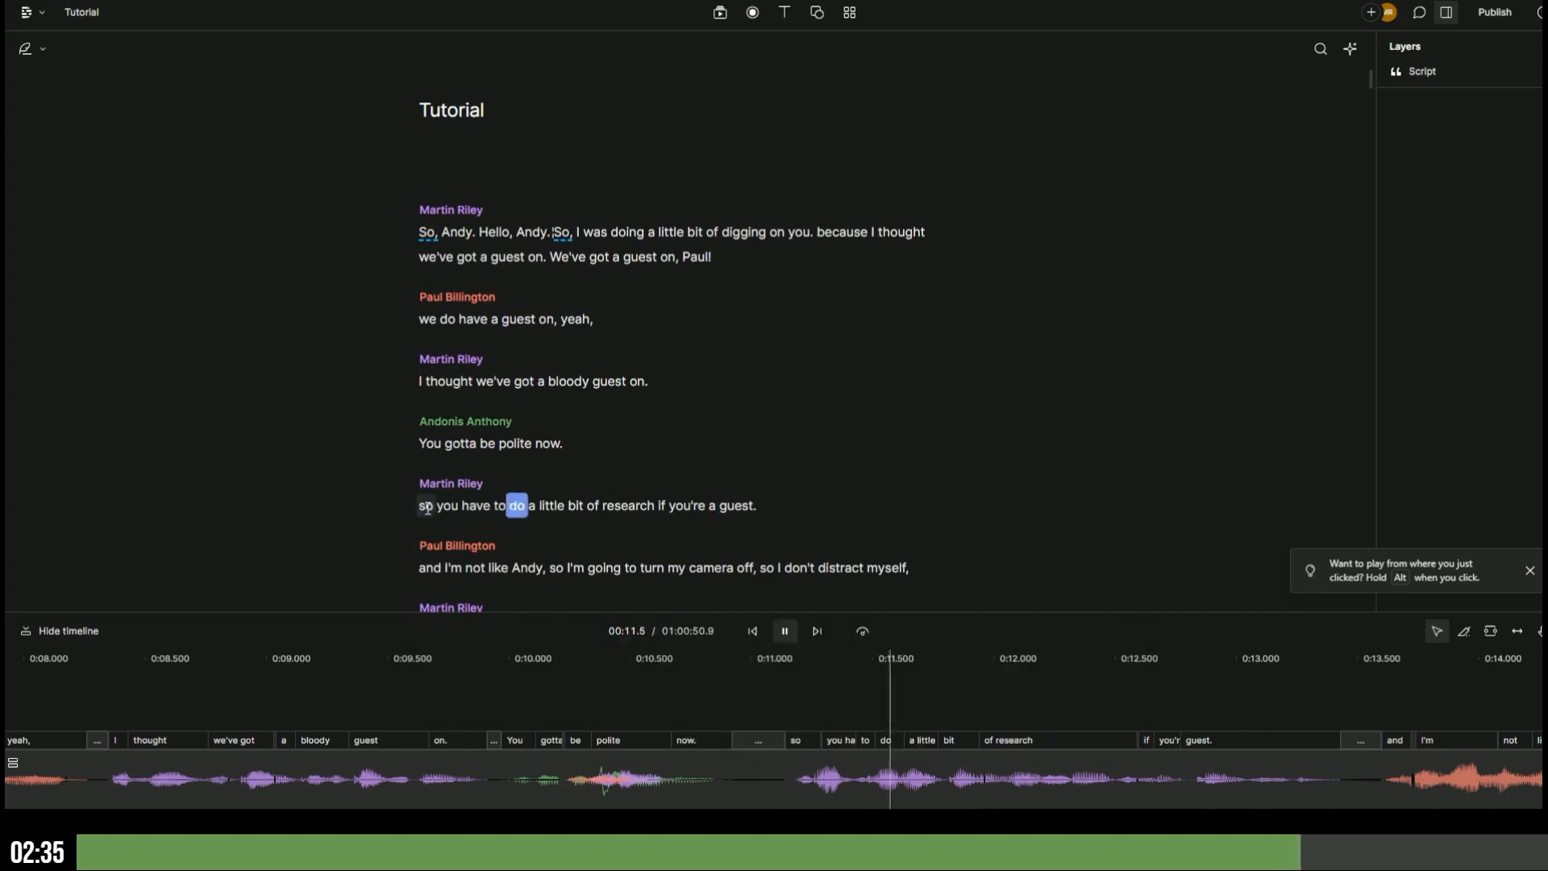
key("space")
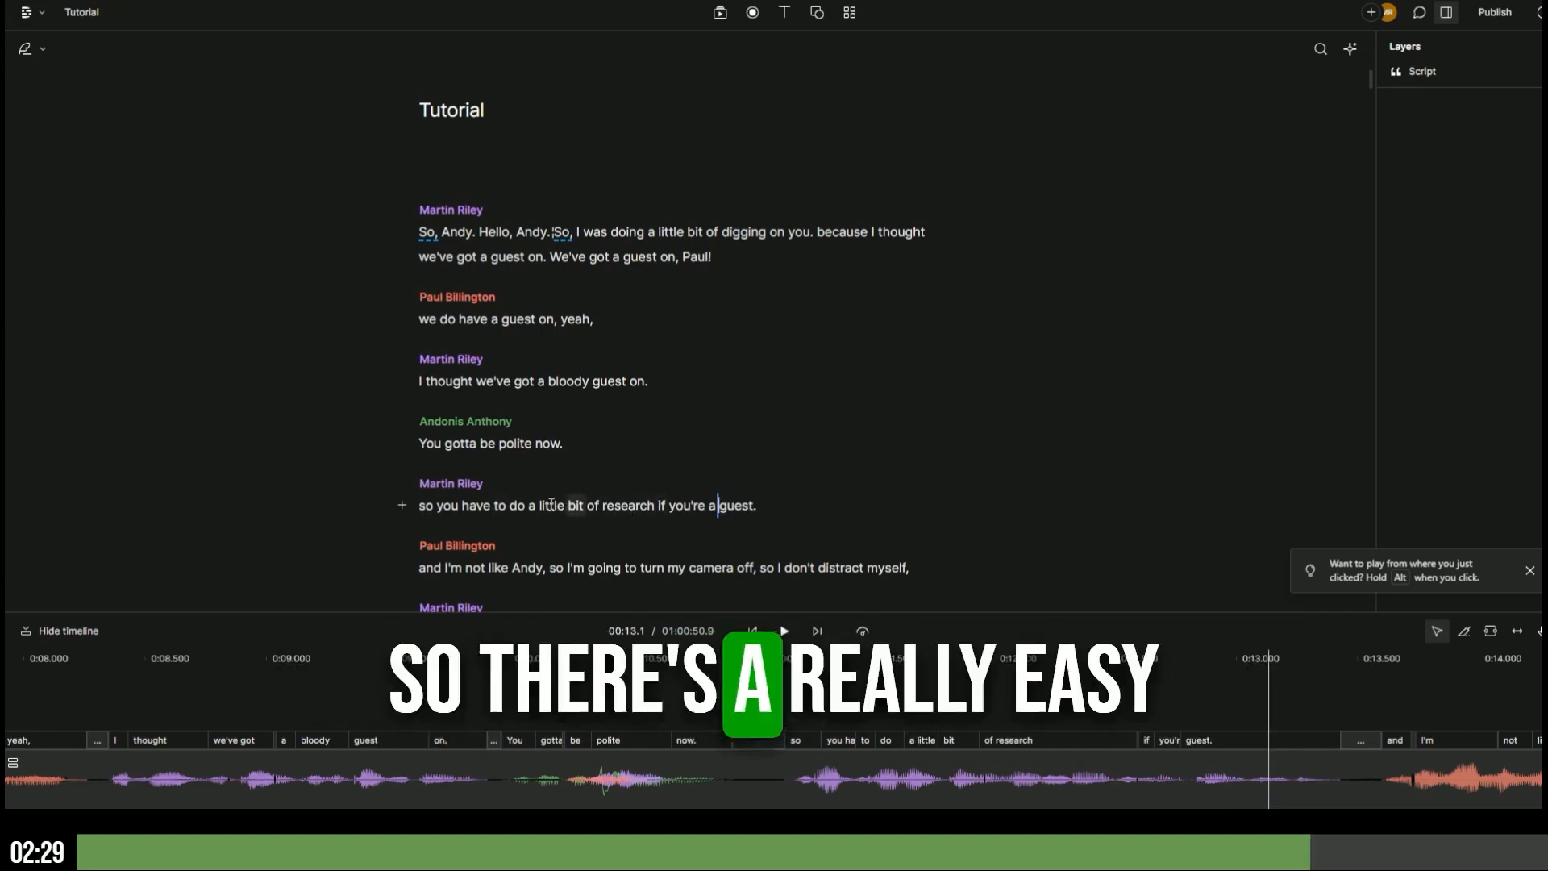
- Correct the misheard 'if' to 'for' in the research line and play it back
left_click(667, 505)
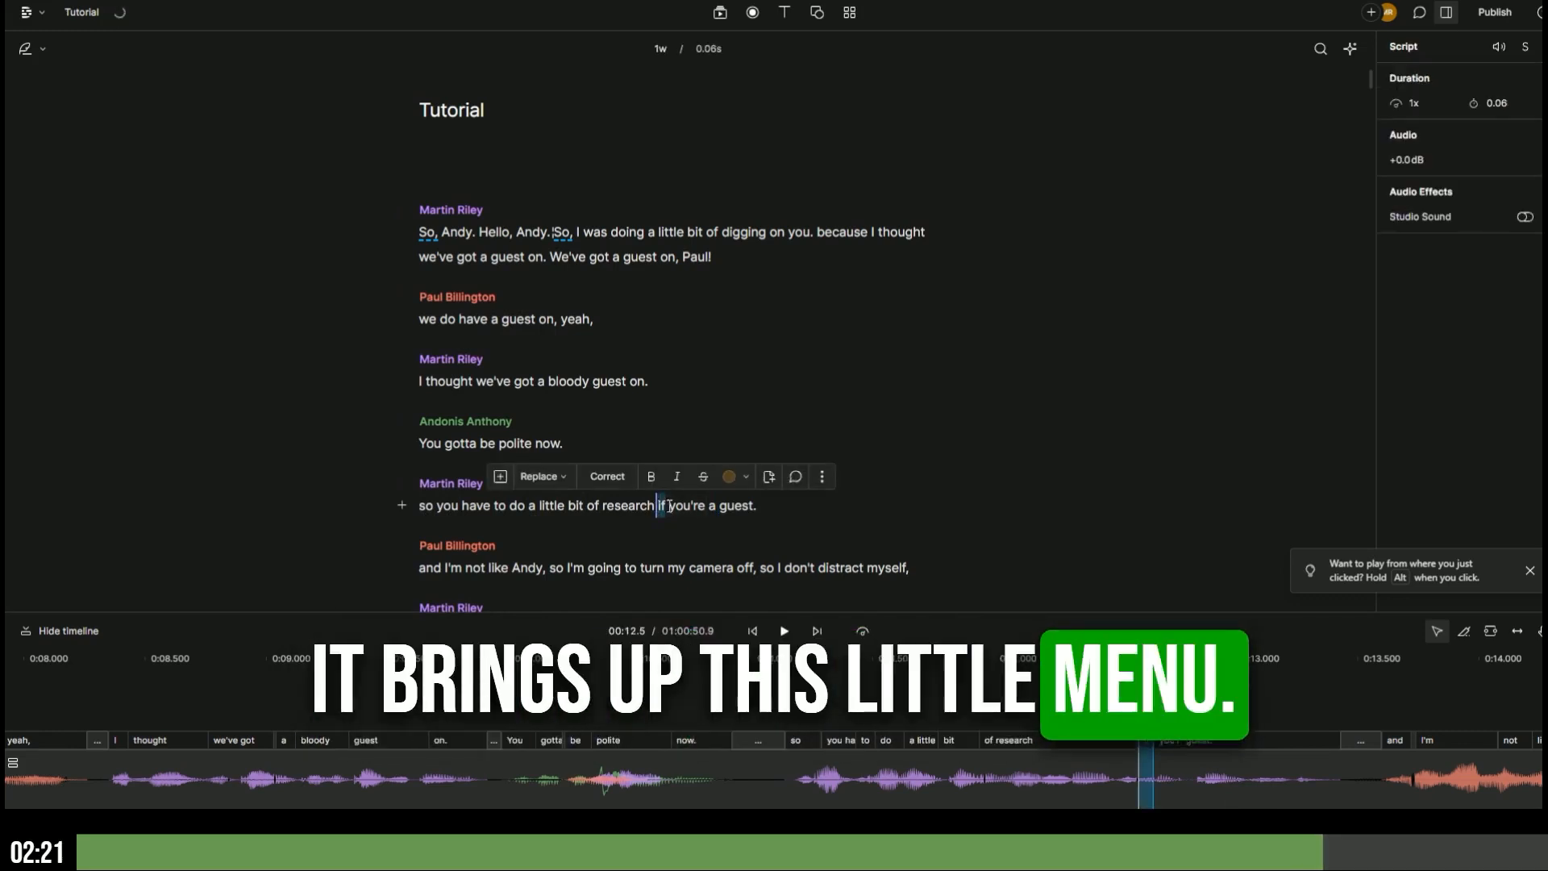
left_click(613, 476)
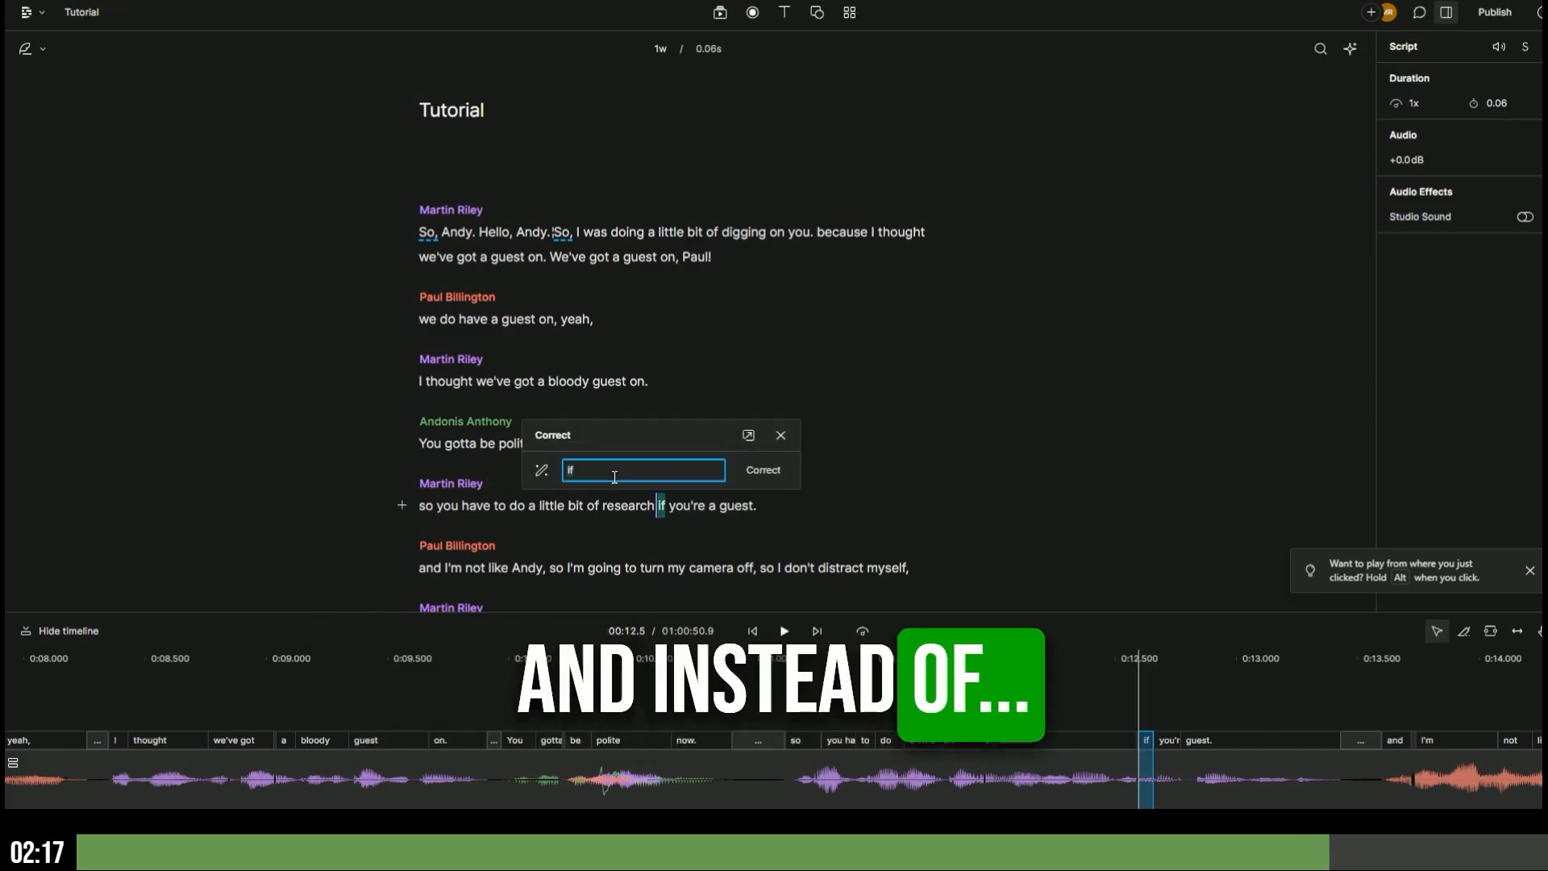
type("for")
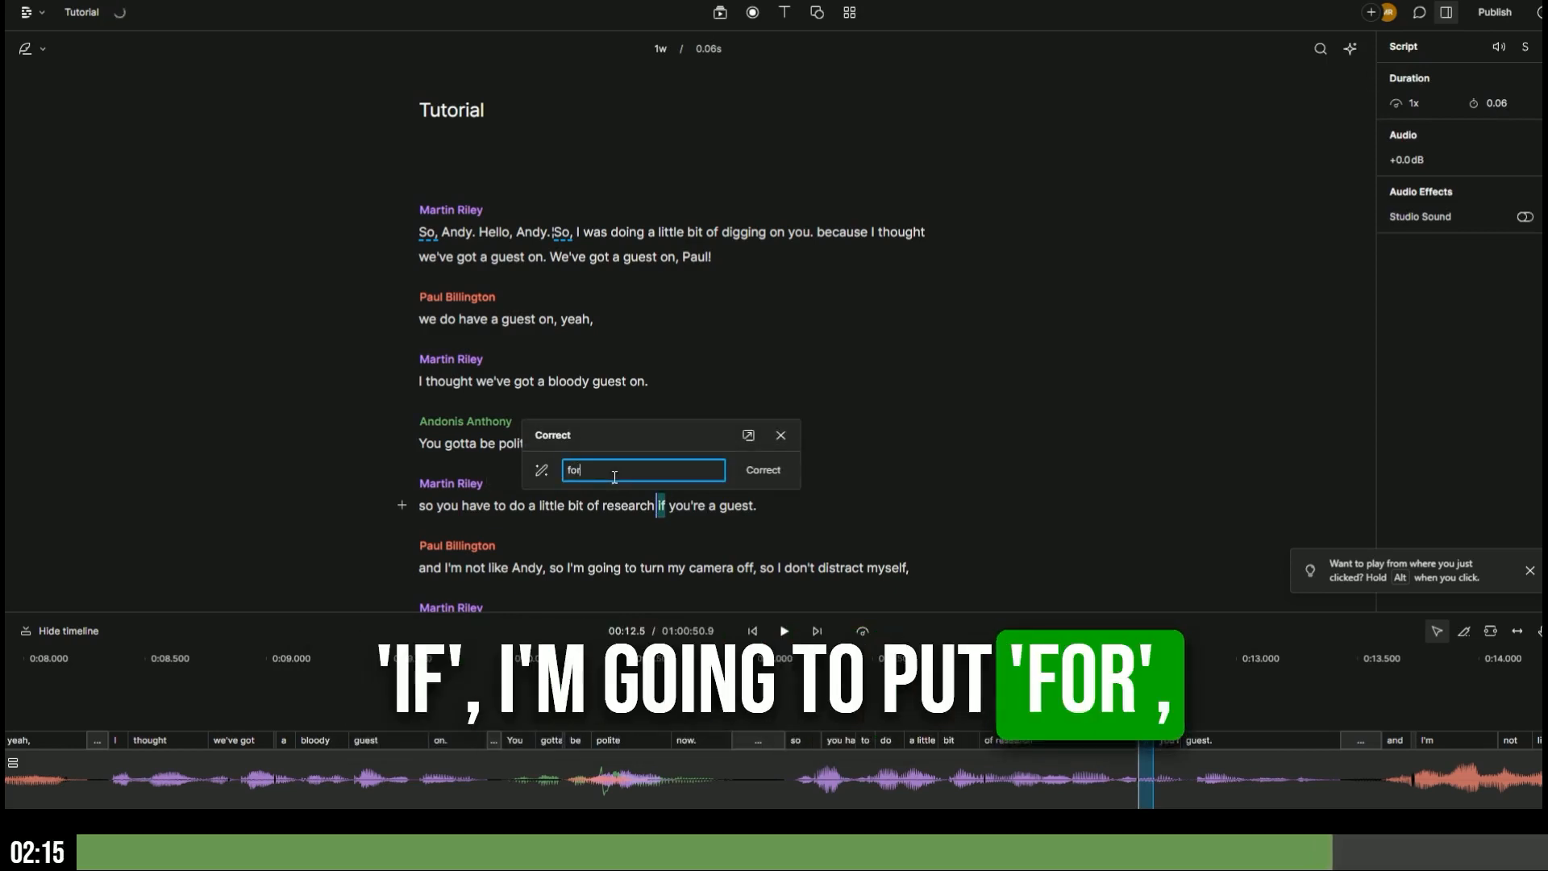
left_click(773, 472)
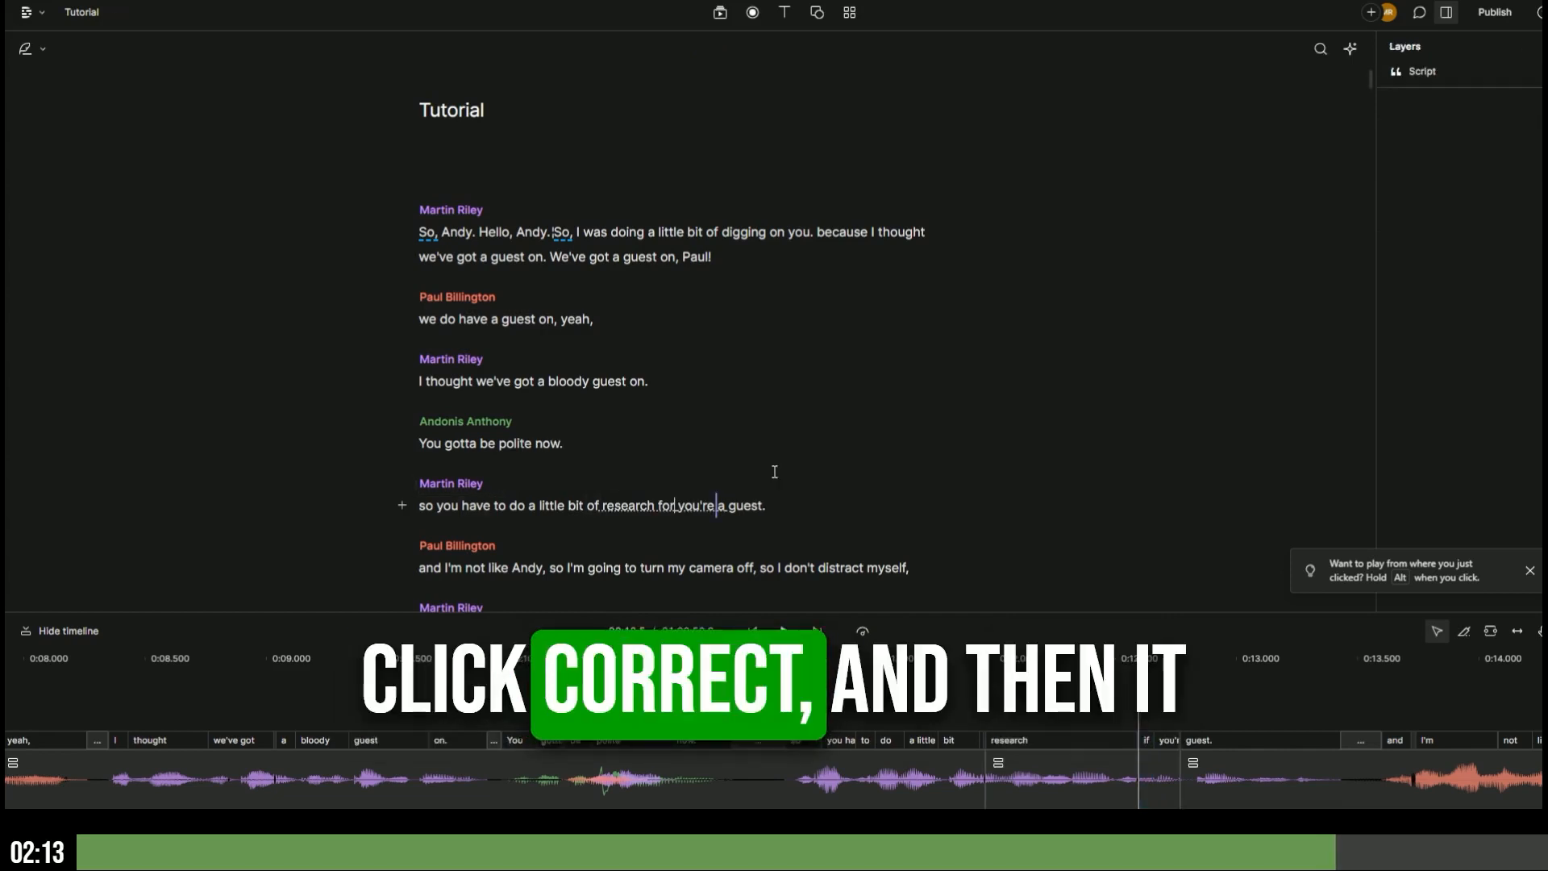
left_click(425, 504)
key("space")
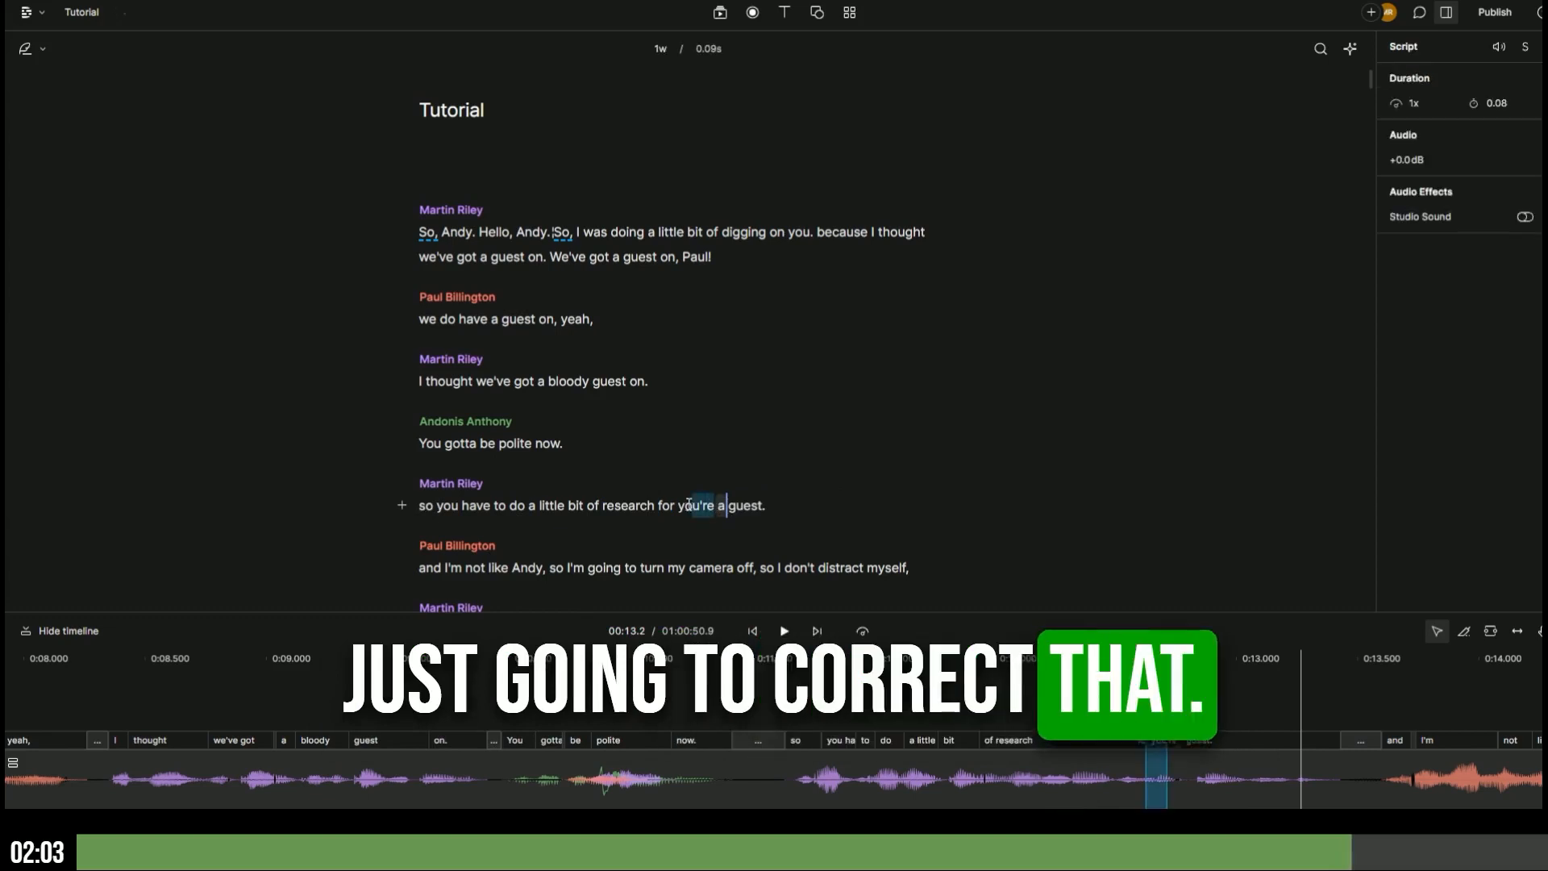
- Correct 'you're' to 'your' in the same line and play the passage back
left_click_drag(714, 505, 674, 504)
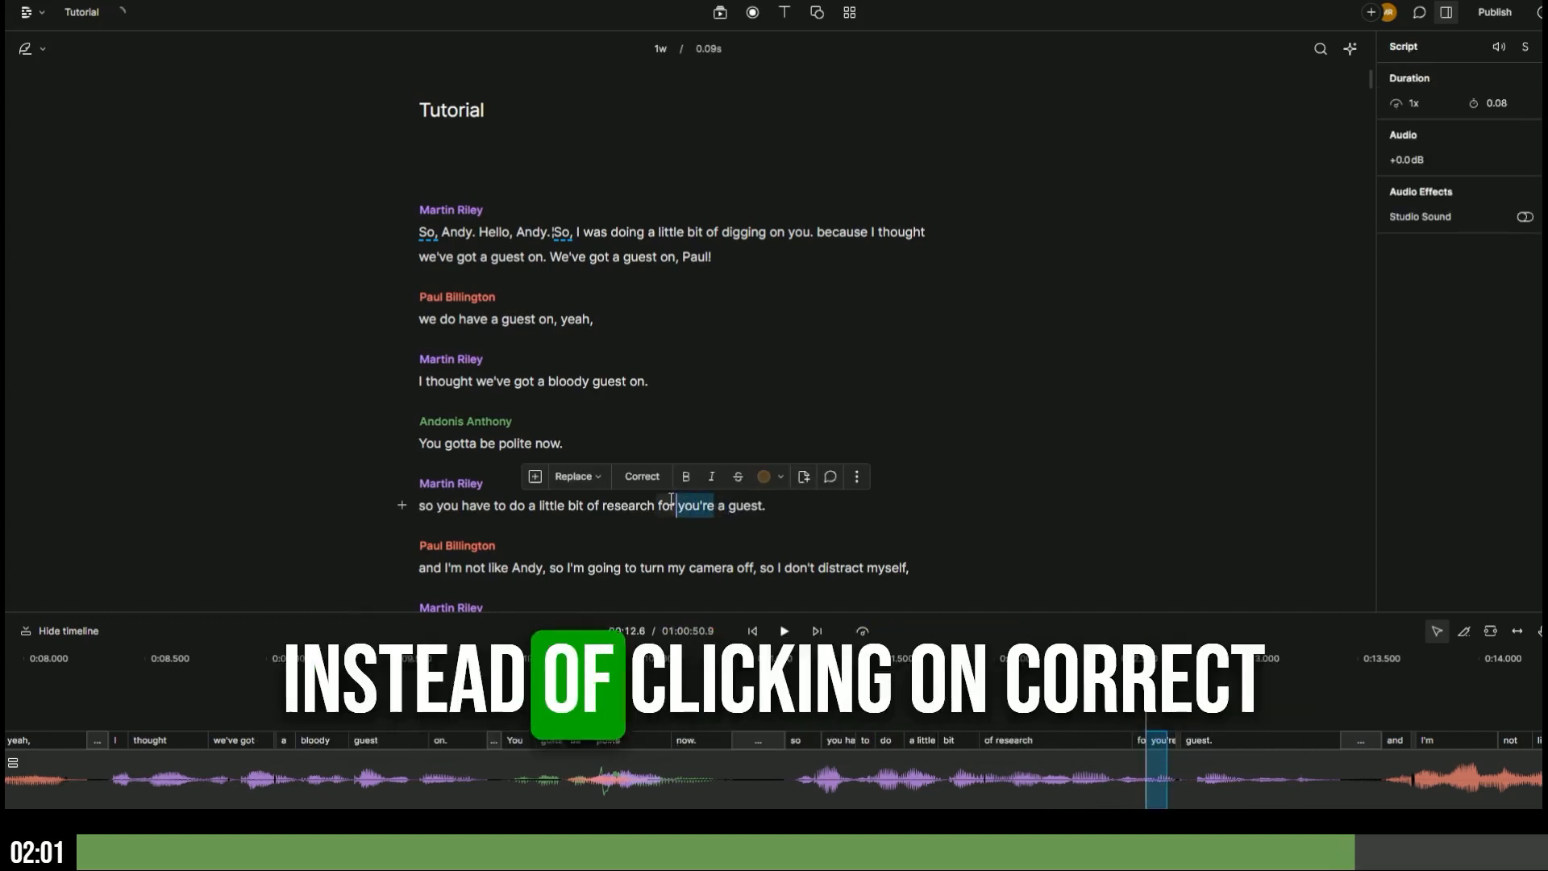
key("c")
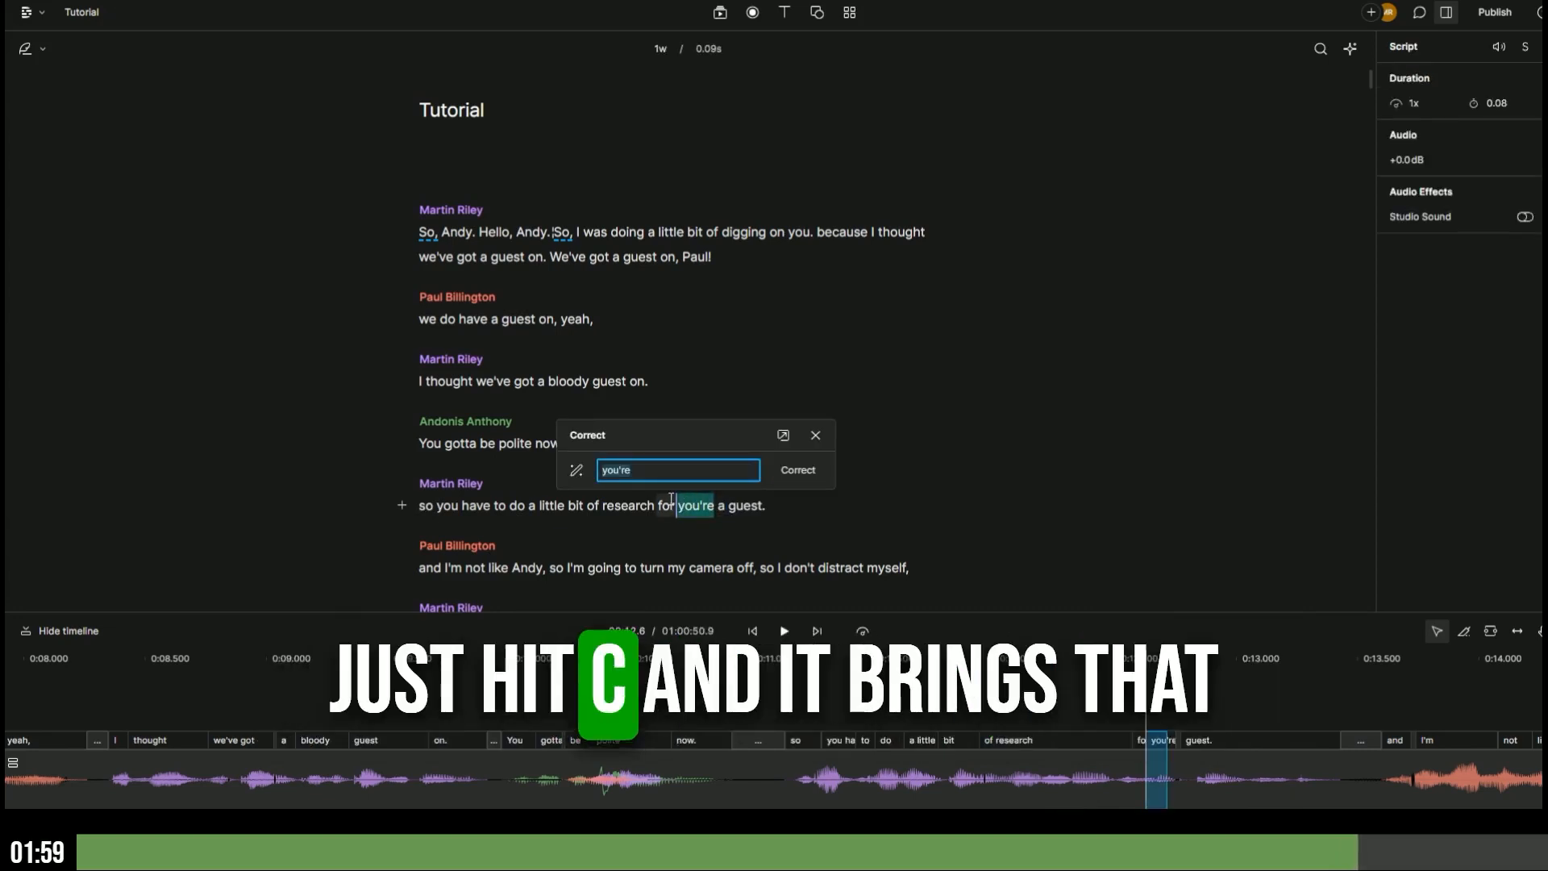
type("your")
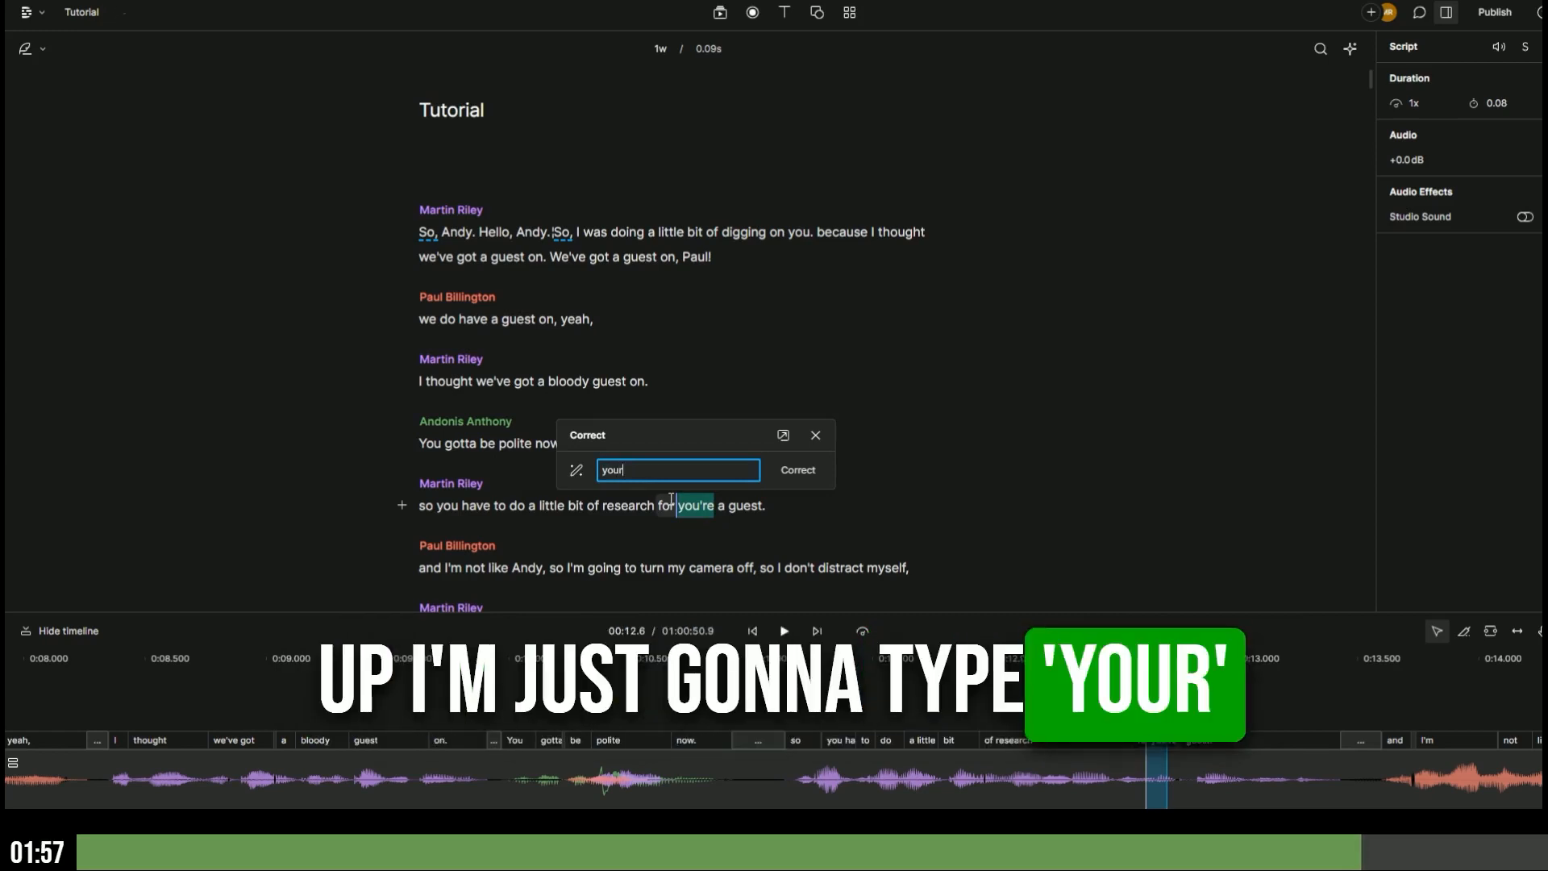
left_click(800, 469)
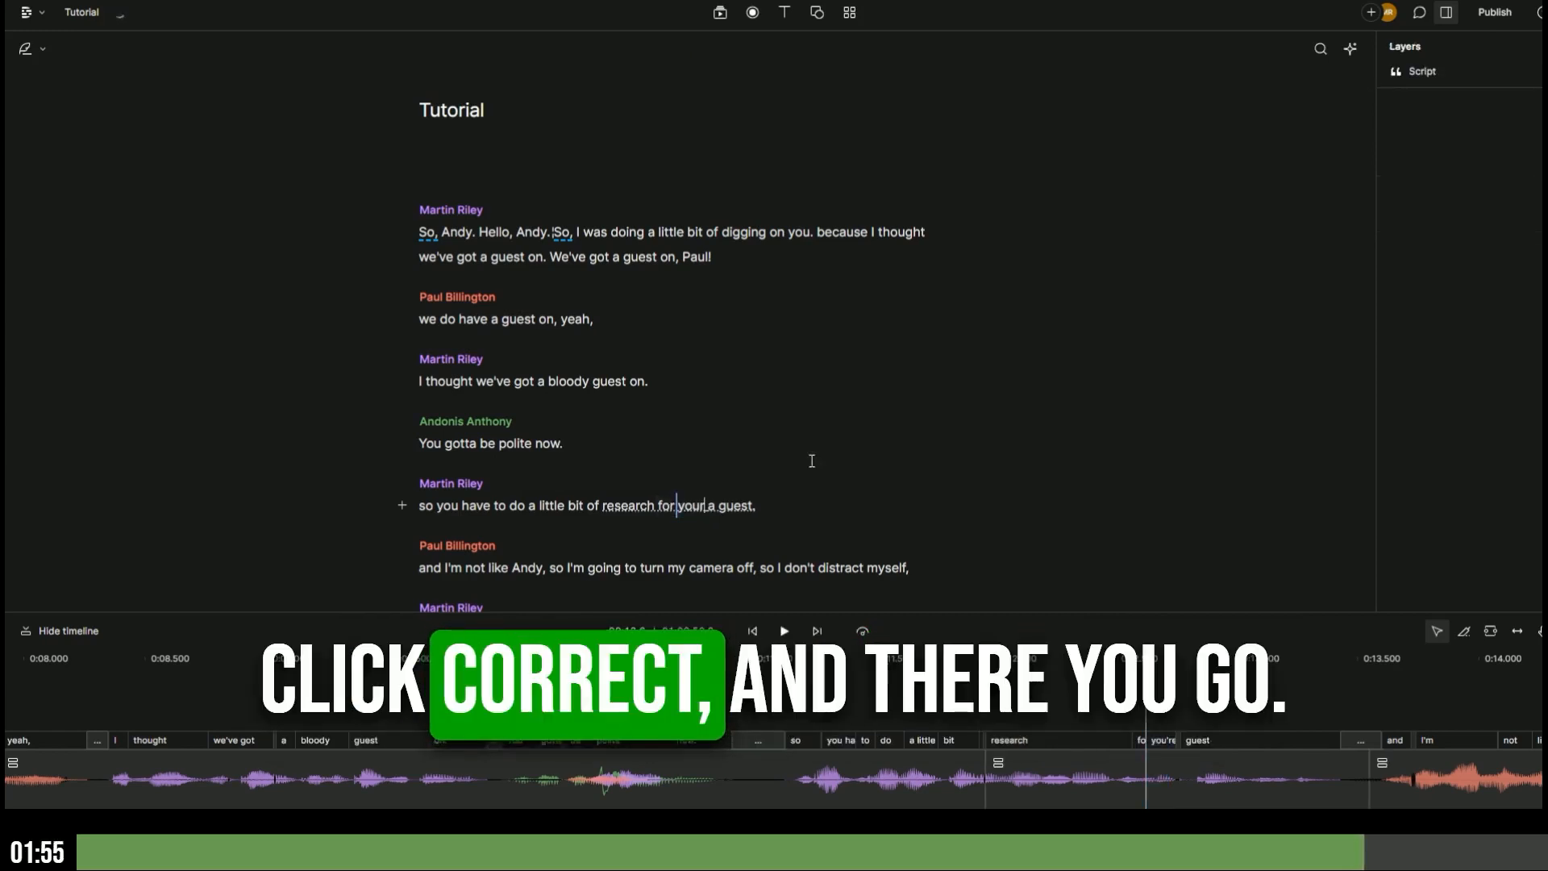
key("space")
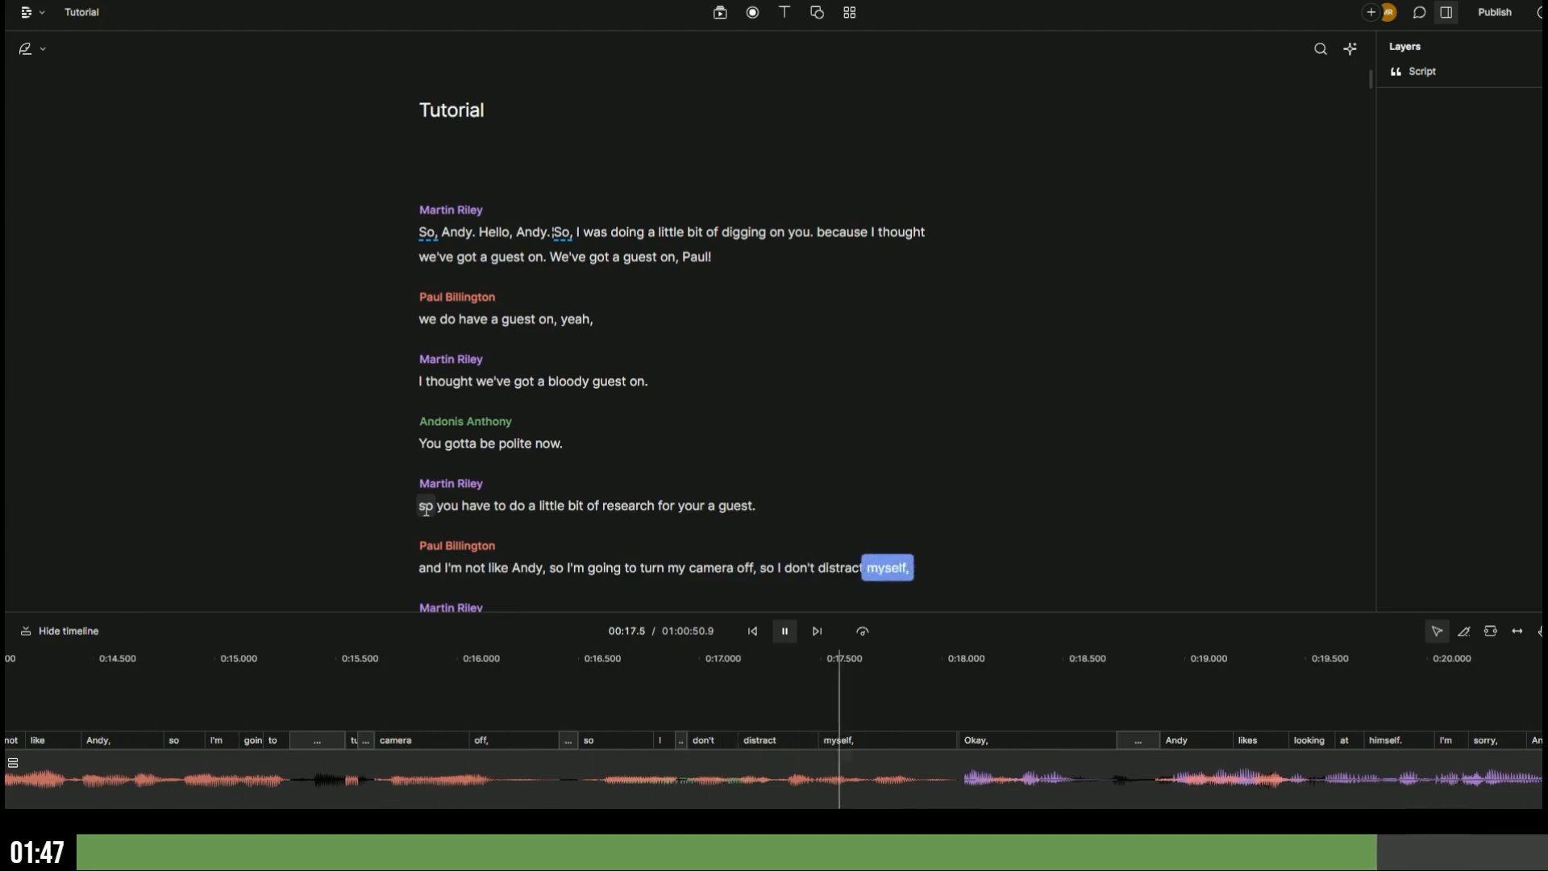
scroll(665, 323, "down", 5)
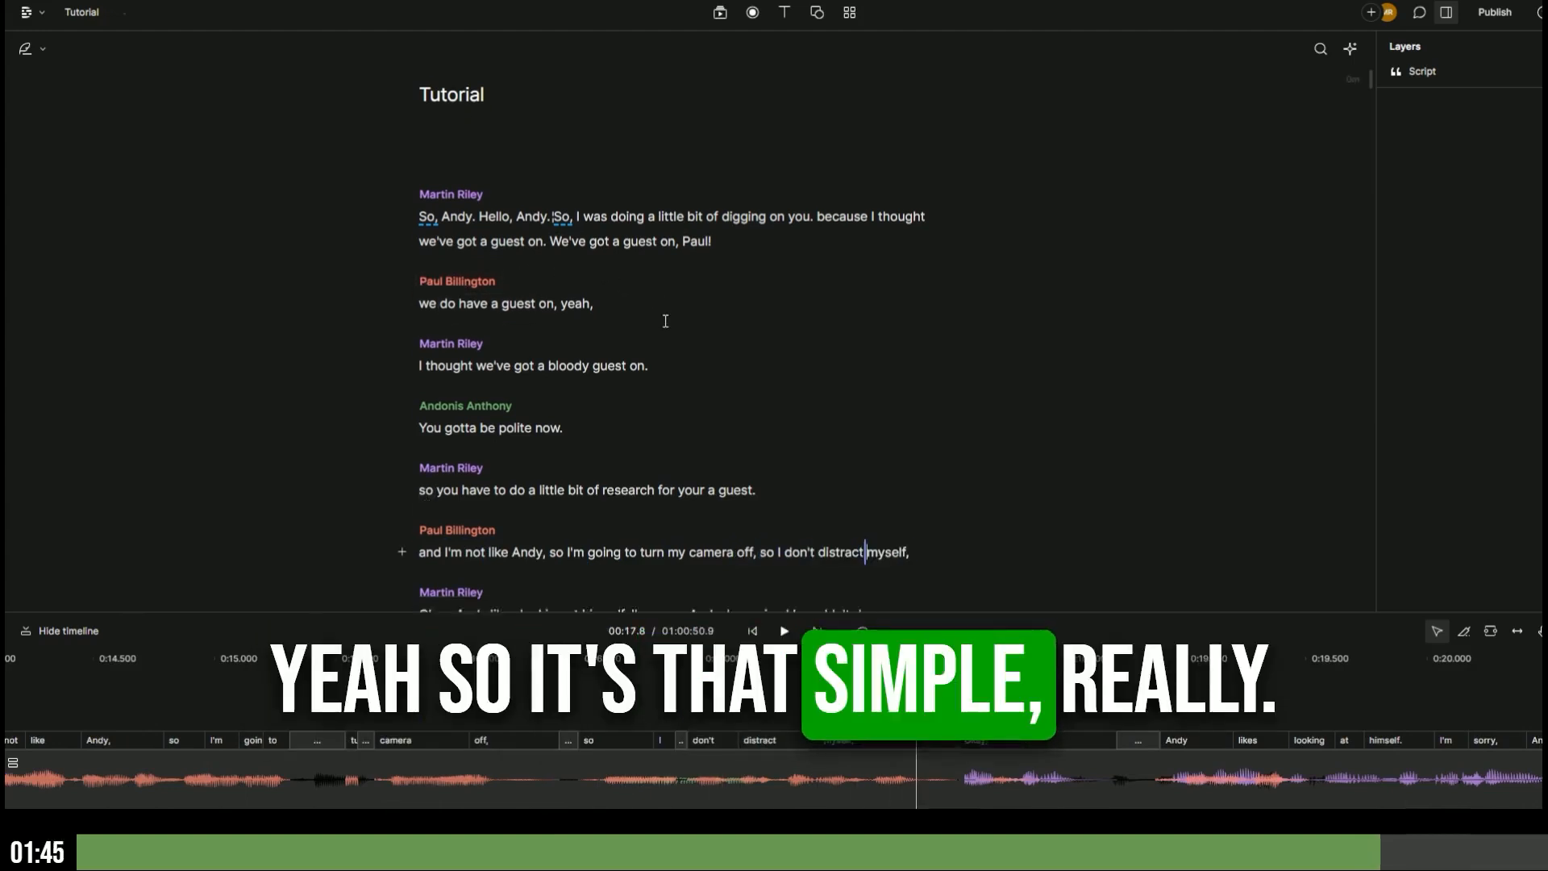
scroll(665, 323, "down", 5)
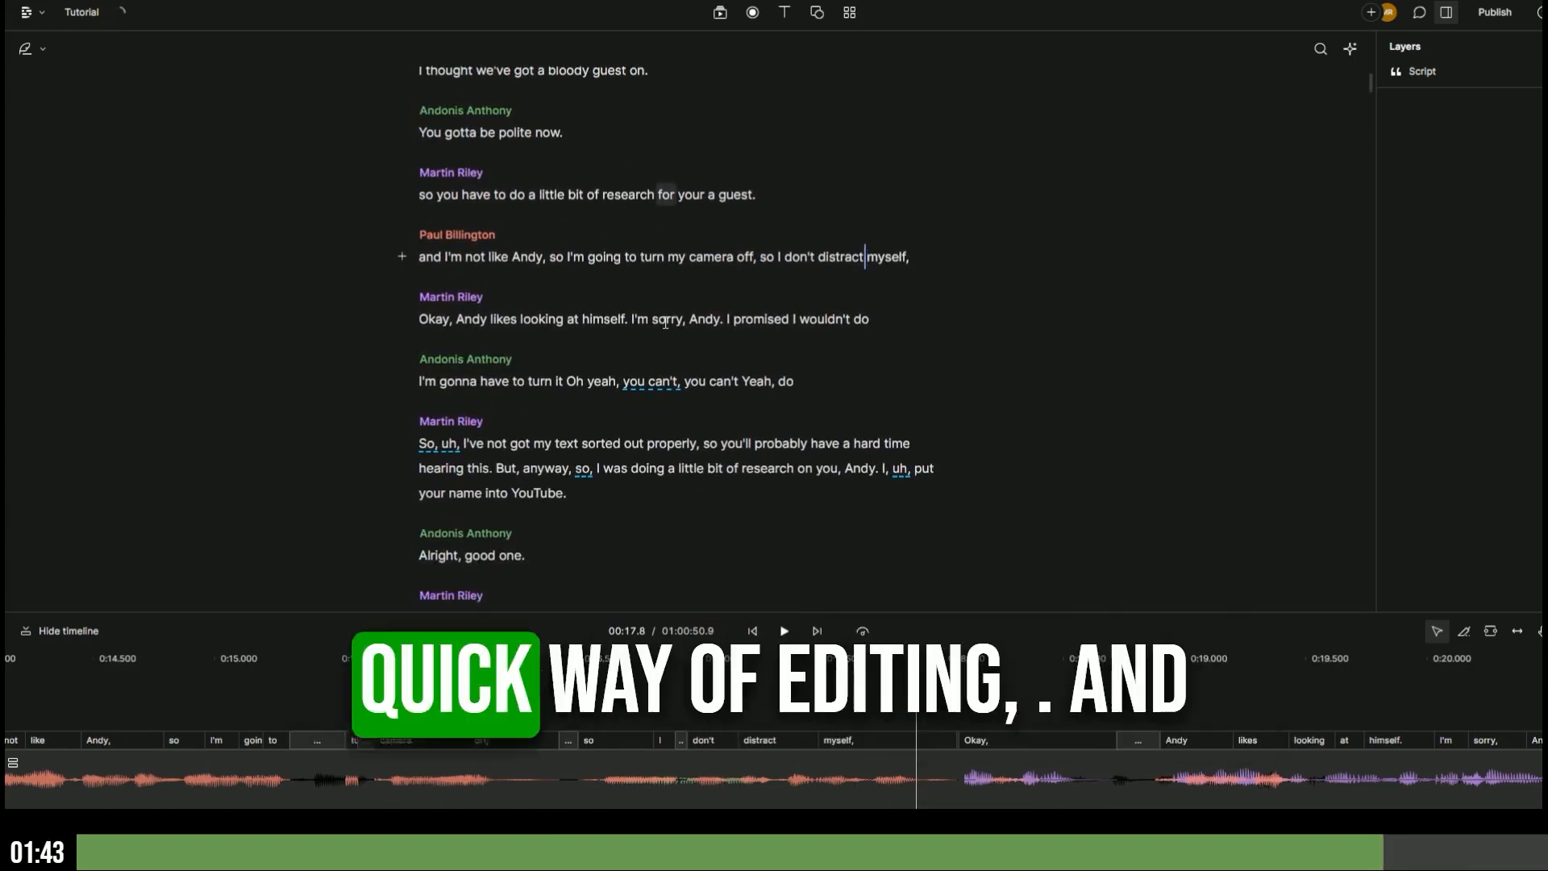
scroll(666, 323, "down", 7)
scroll(665, 323, "down", 5)
scroll(666, 323, "up", 15)
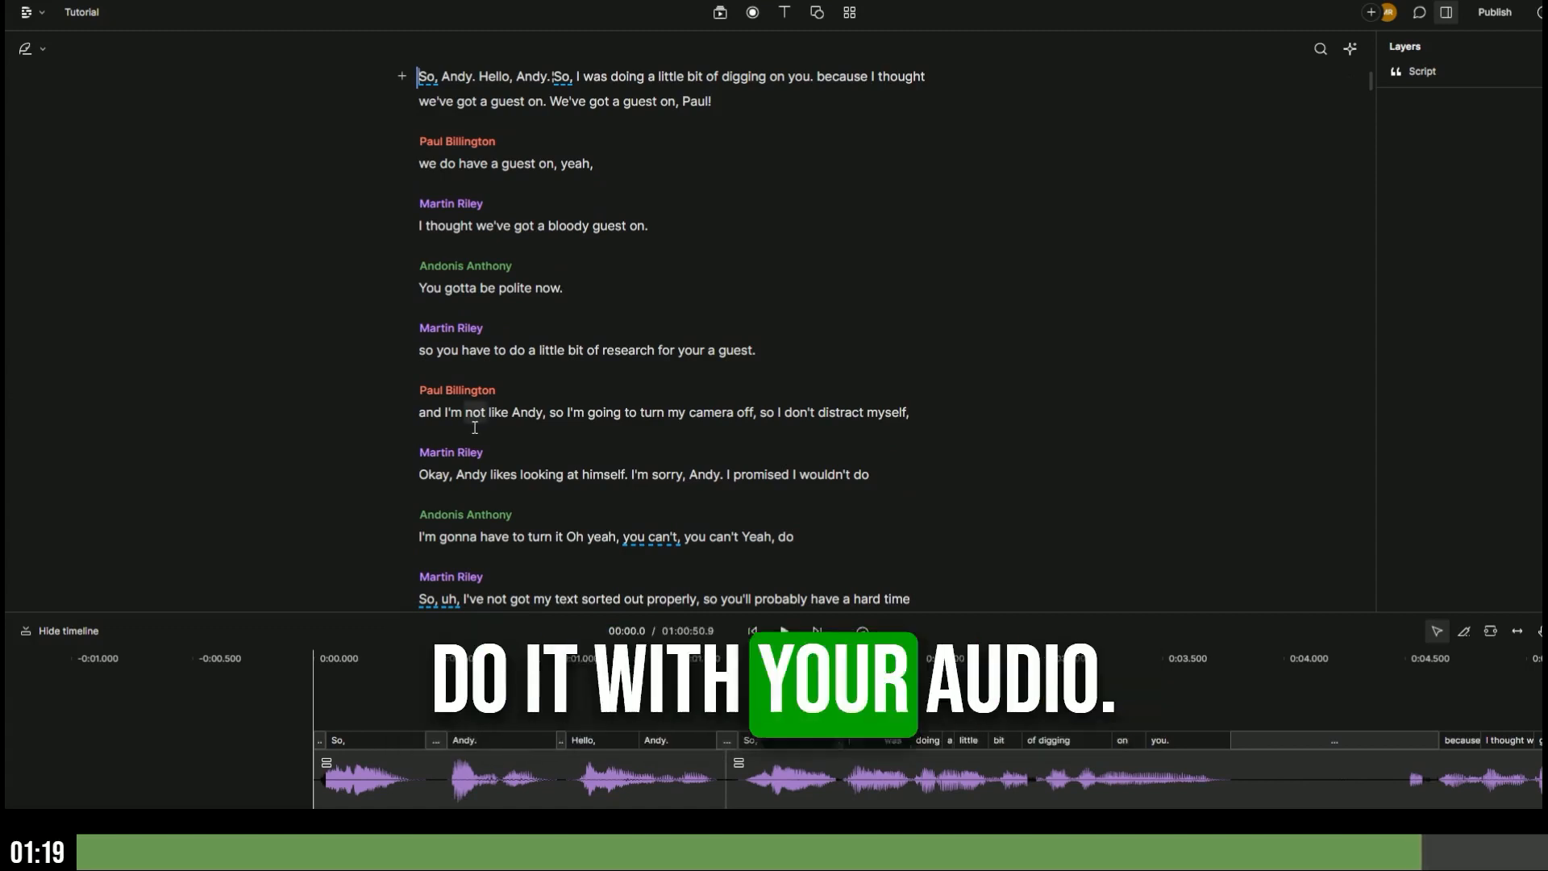
- Select the opening exchange from the first greeting through 'You gotta be polite now.' for cutting
scroll(526, 361, "down", 2)
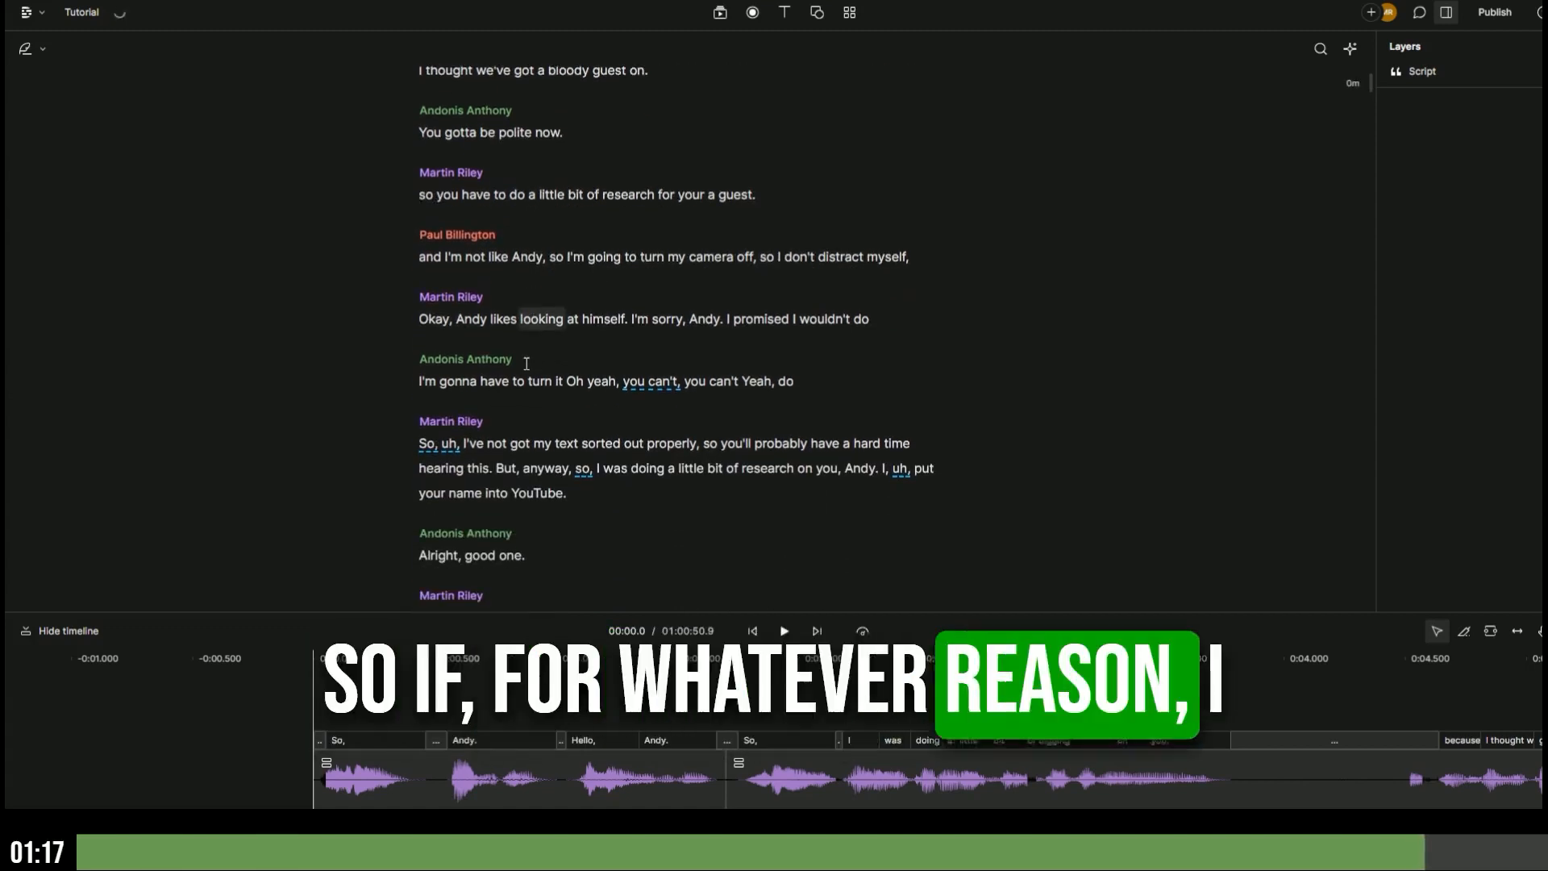
scroll(526, 369, "up", 2)
scroll(527, 369, "up", 1)
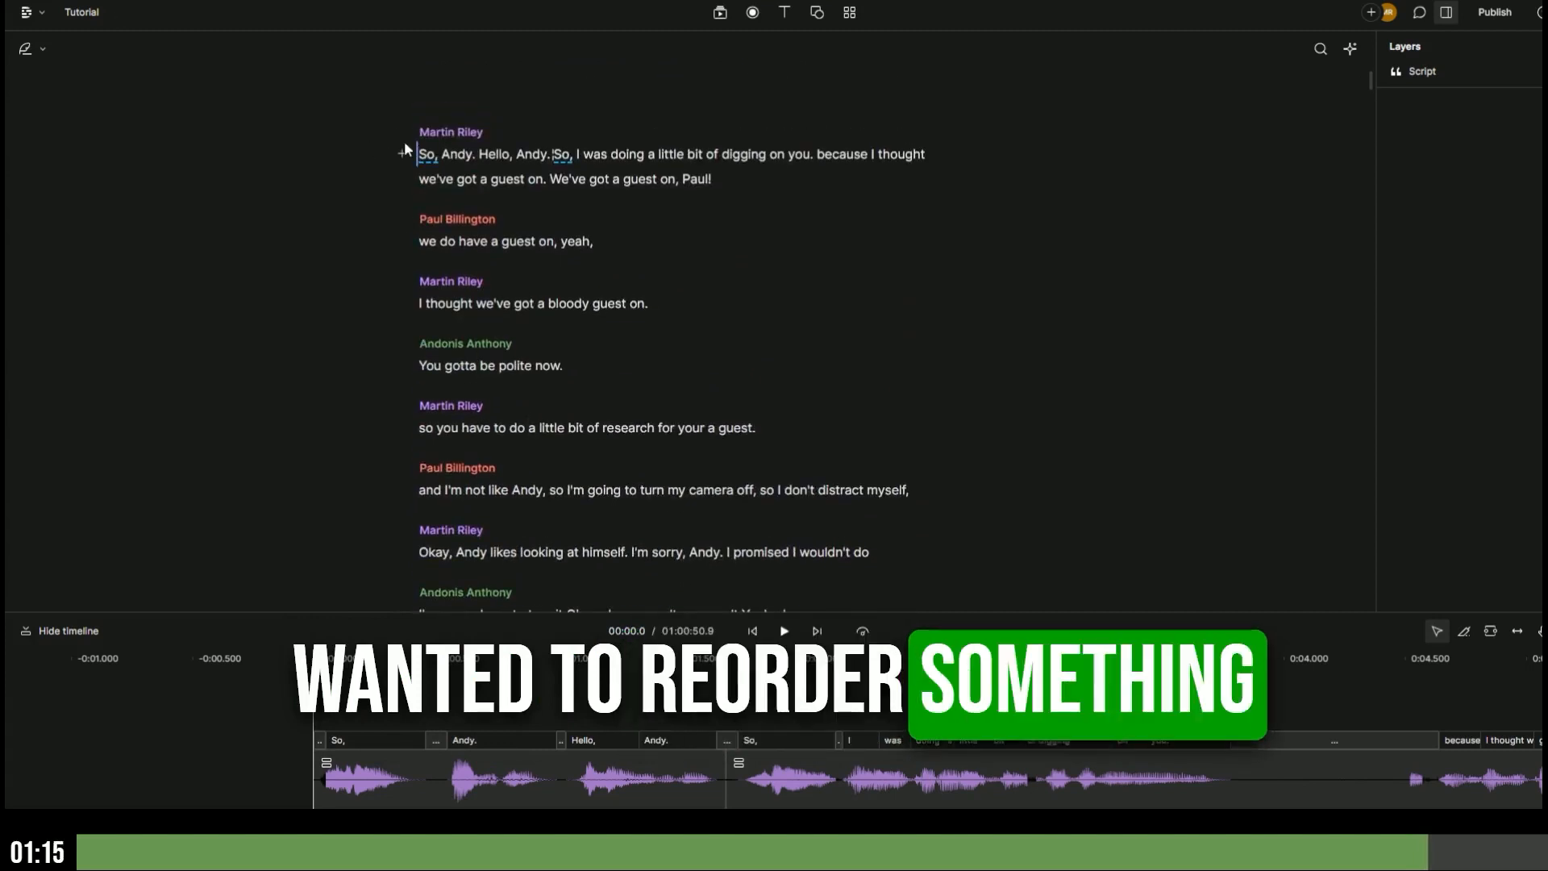
left_click_drag(563, 366, 413, 157)
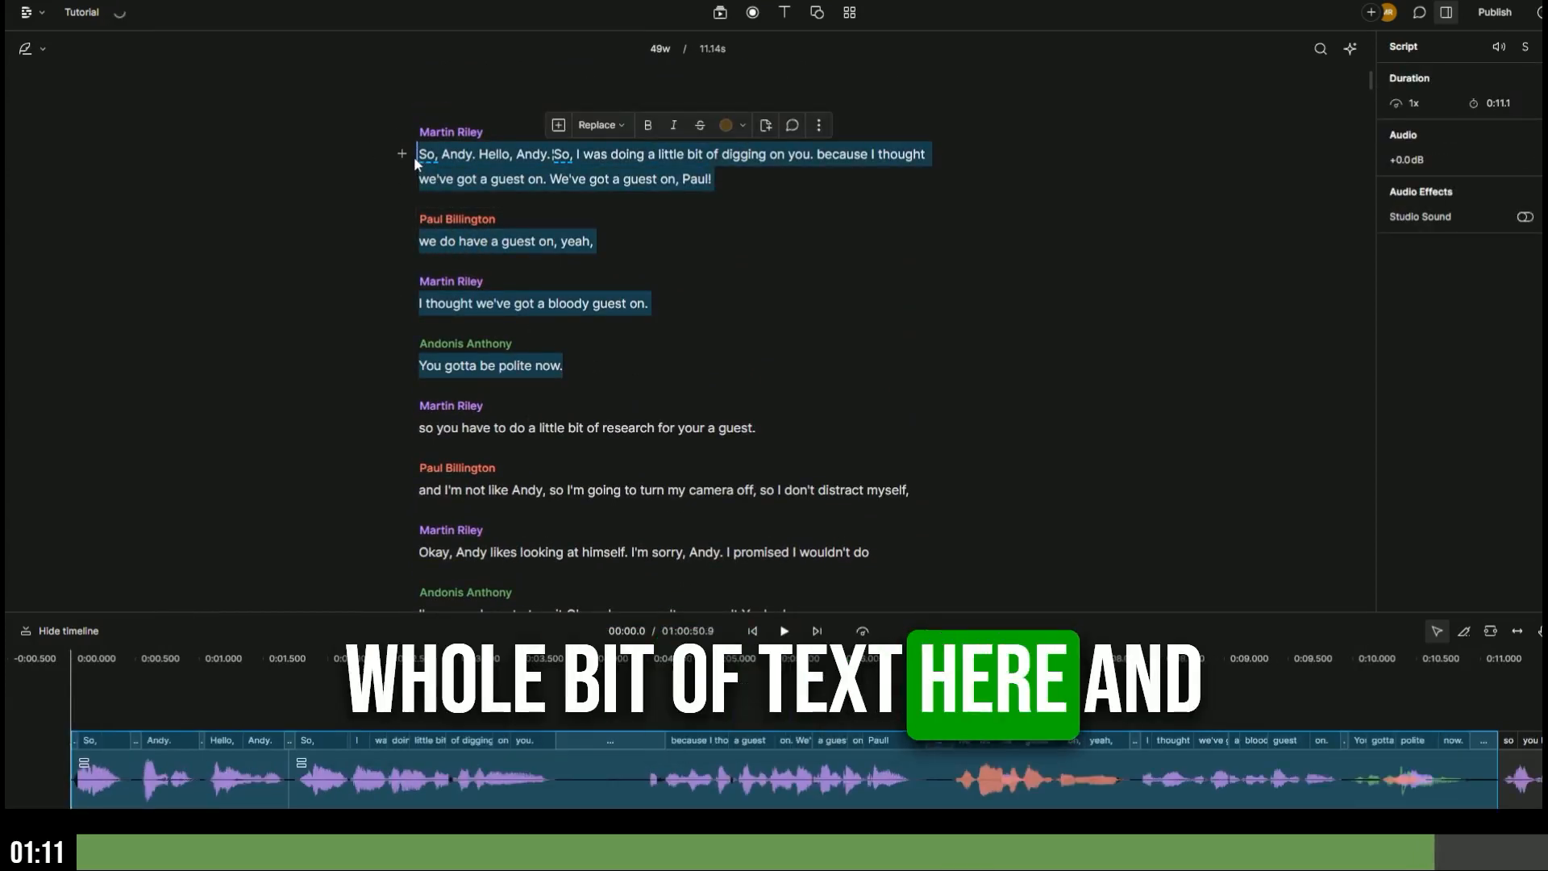
scroll(453, 344, "down", 3)
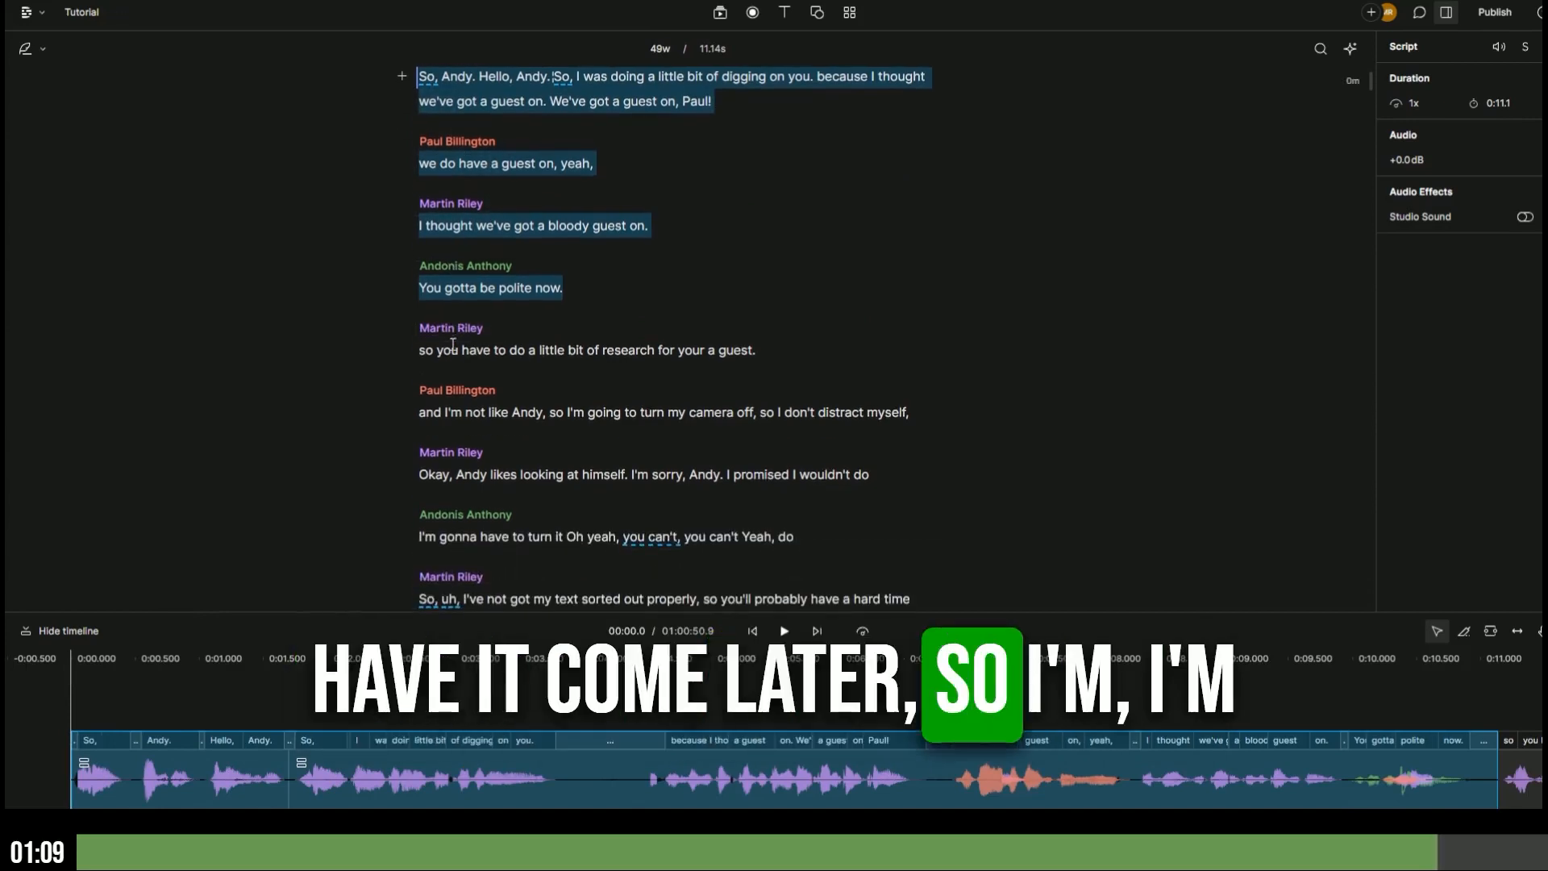
scroll(452, 343, "down", 2)
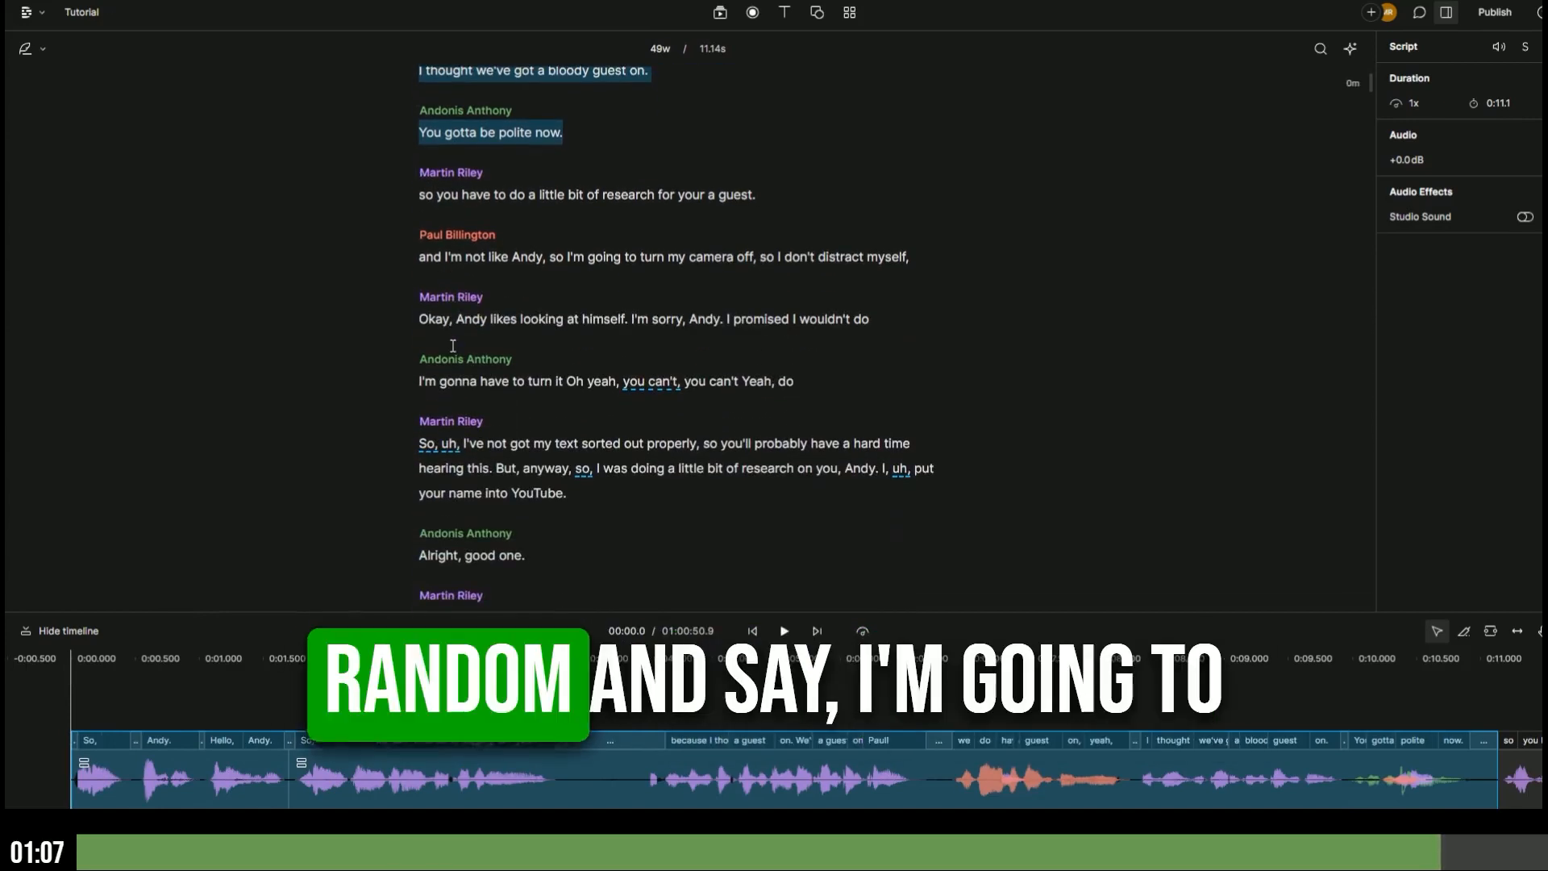
scroll(451, 508, "up", 2)
scroll(476, 520, "down", 3)
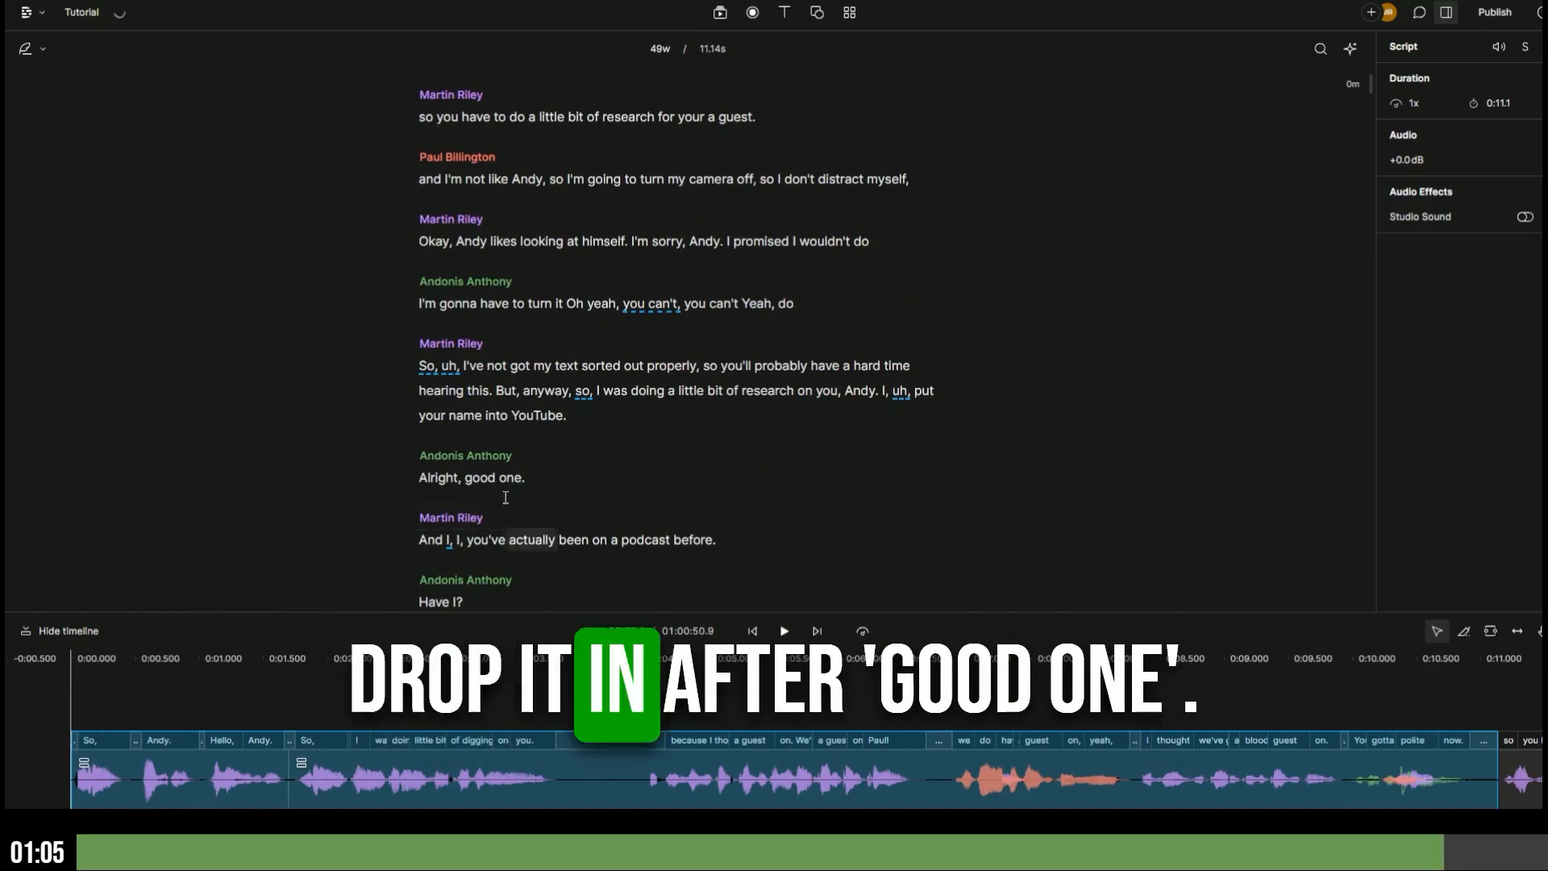
scroll(528, 445, "up", 3)
scroll(527, 445, "up", 4)
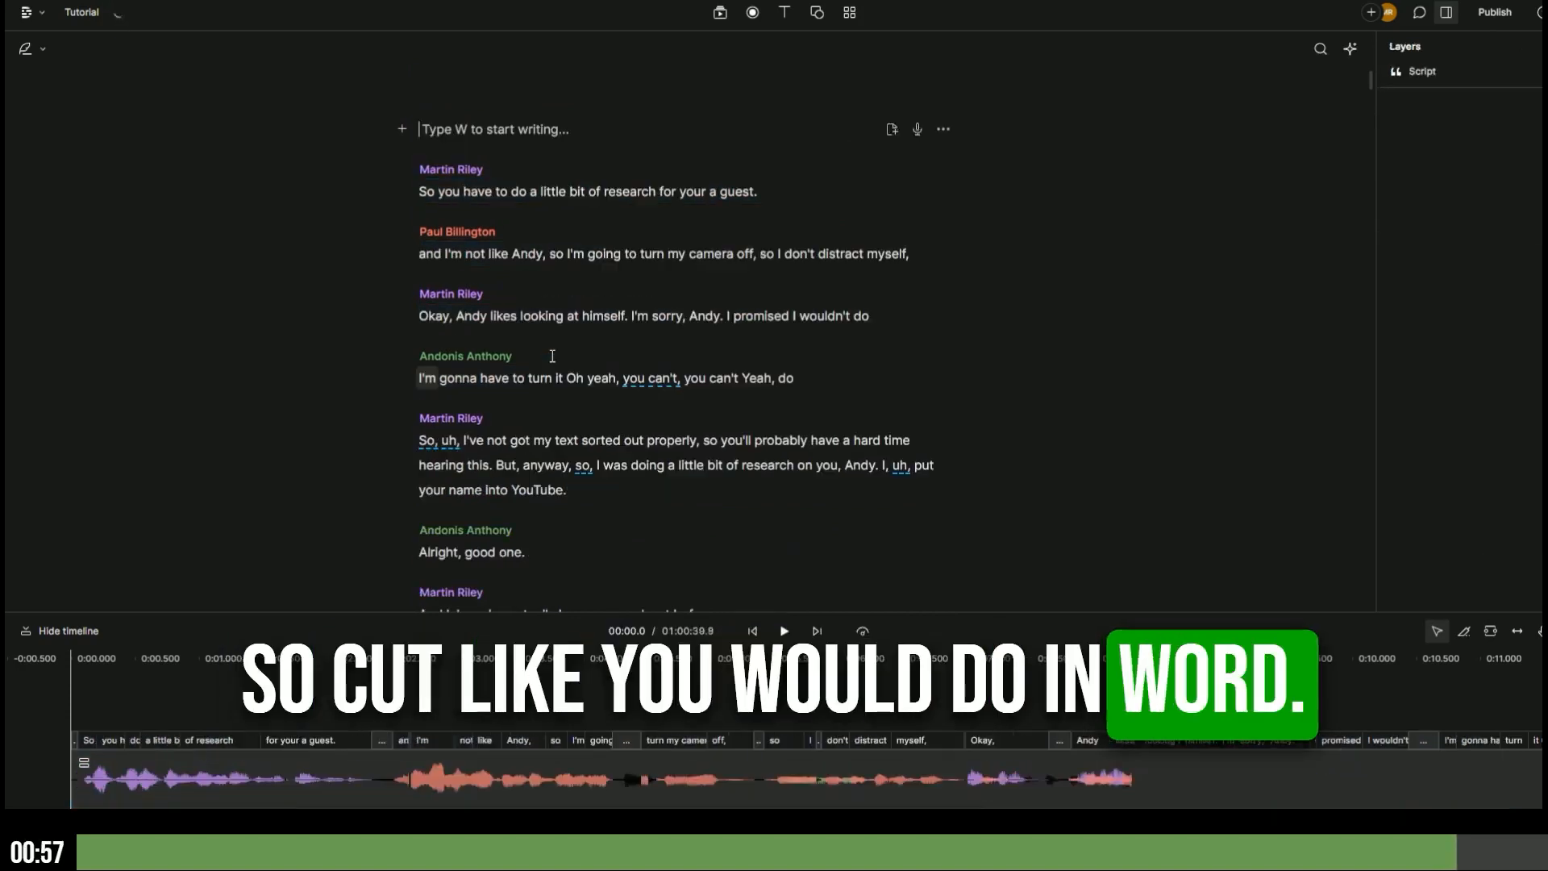
scroll(553, 356, "down", 4)
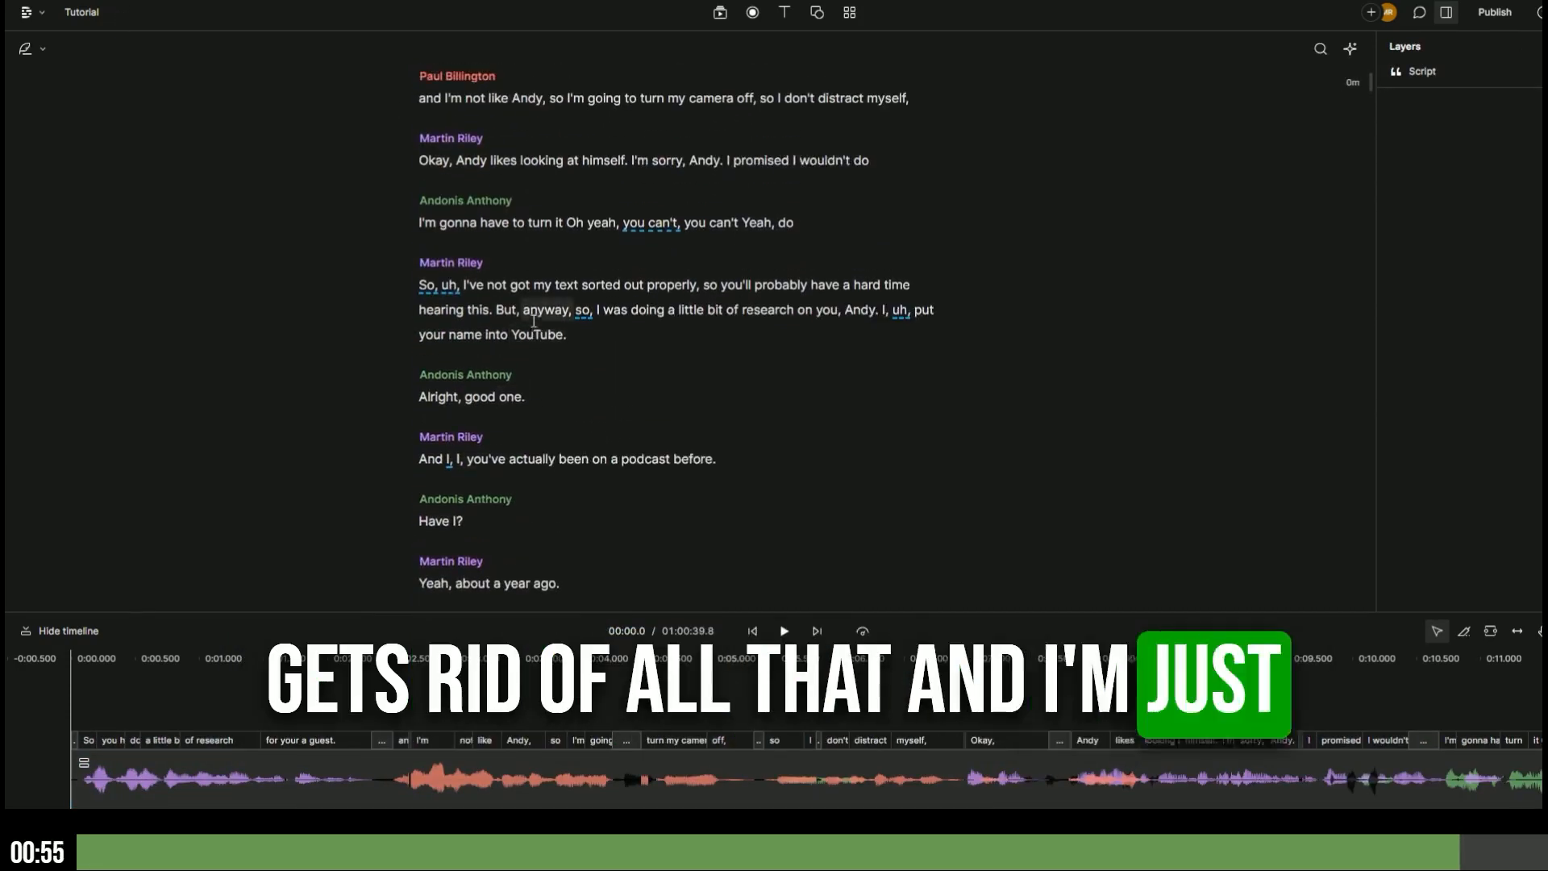
- Paste the opening block after 'Alright, good one.' and play through it from just before
left_click(537, 397)
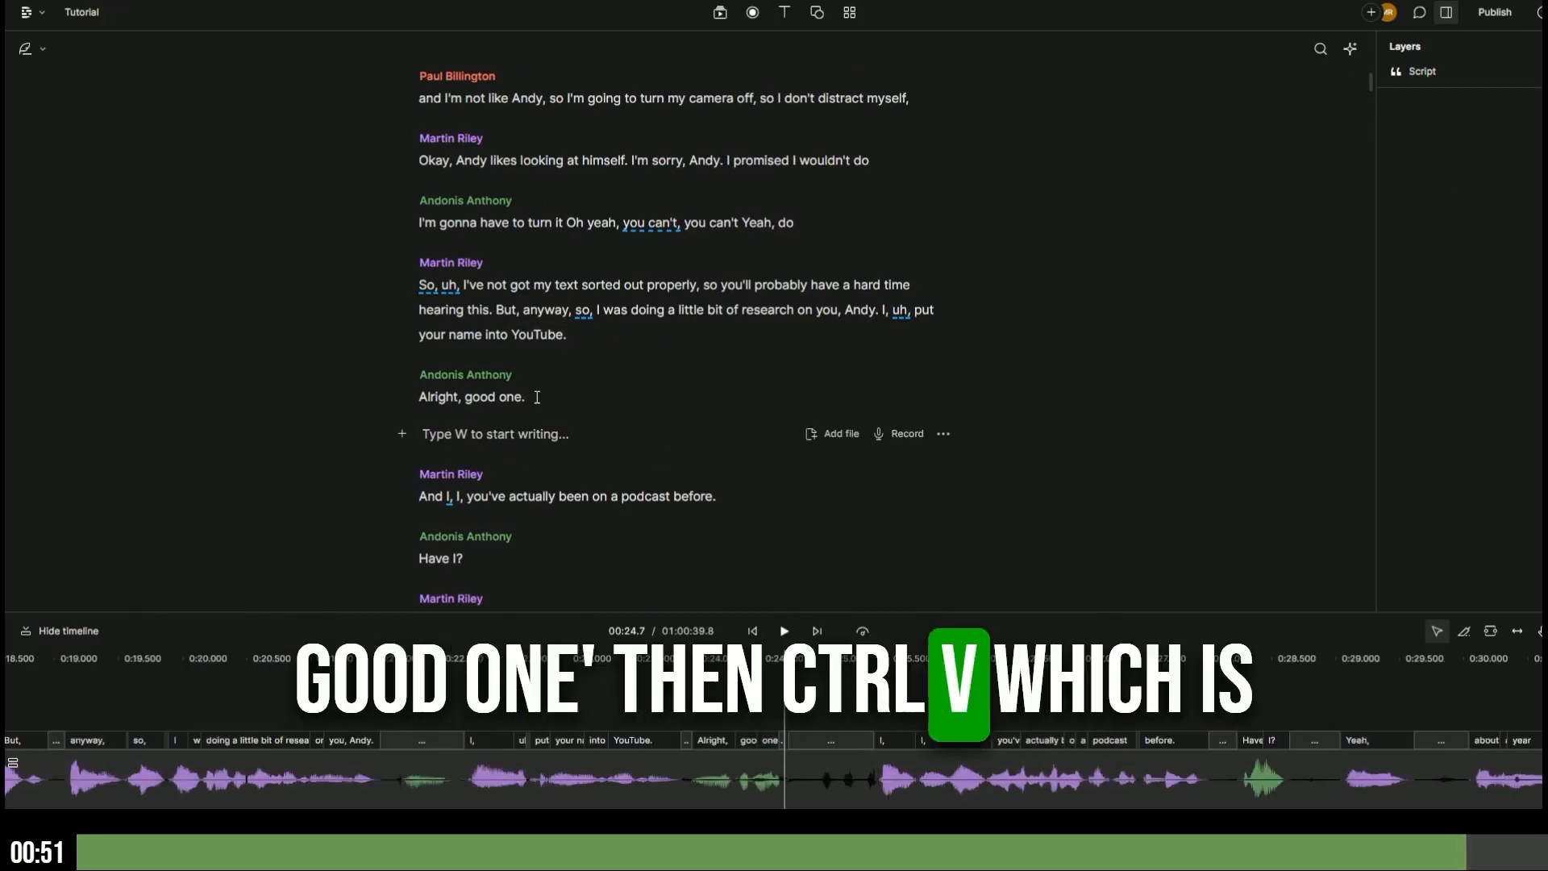
key("ctrl+v")
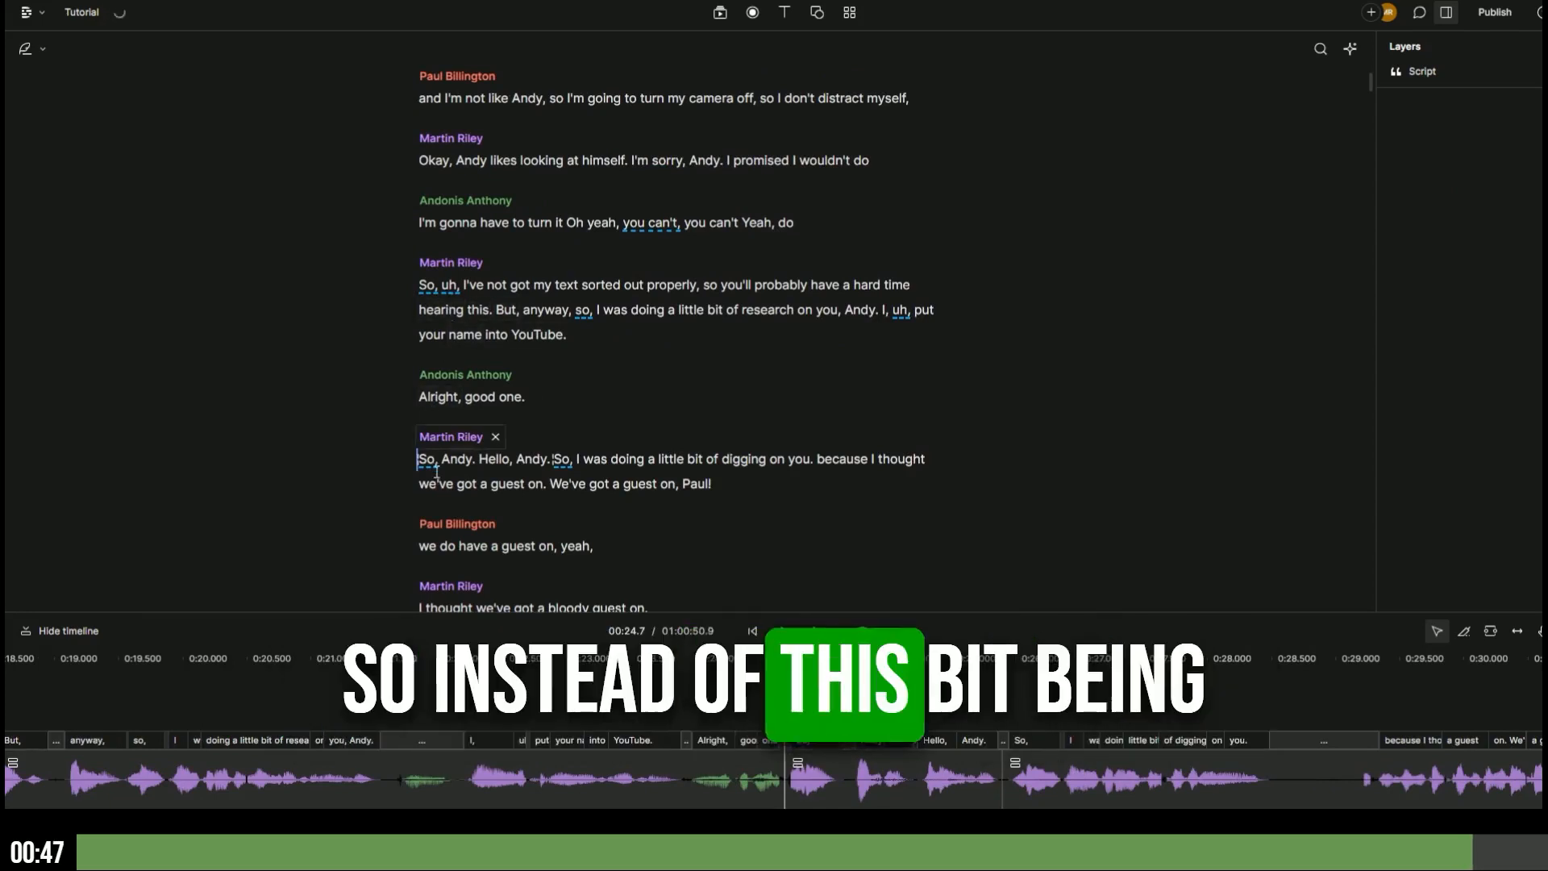
left_click(504, 338)
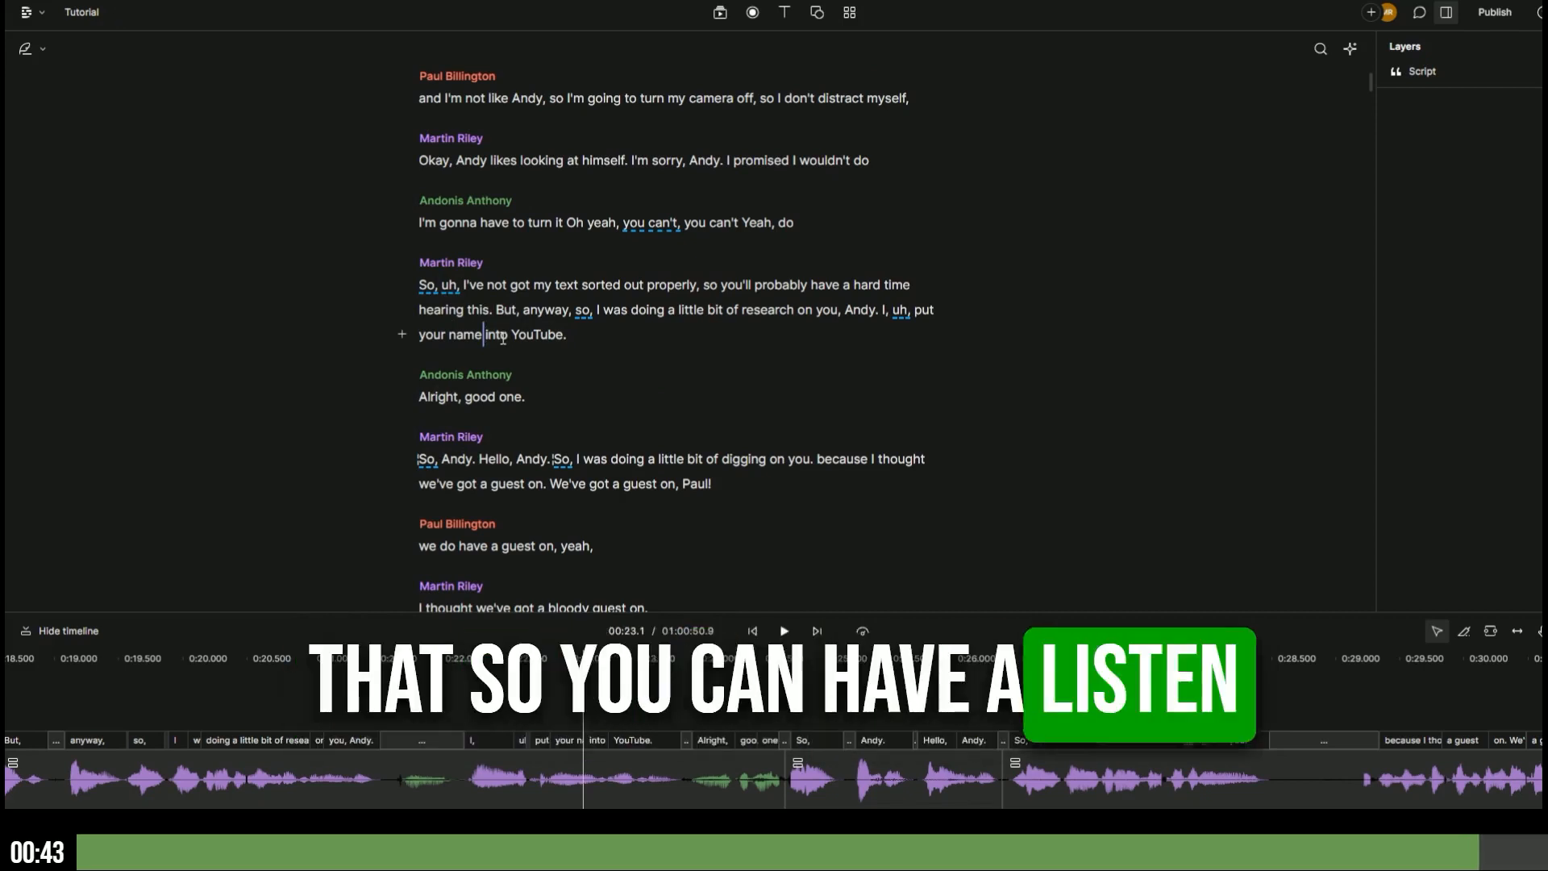
key("space")
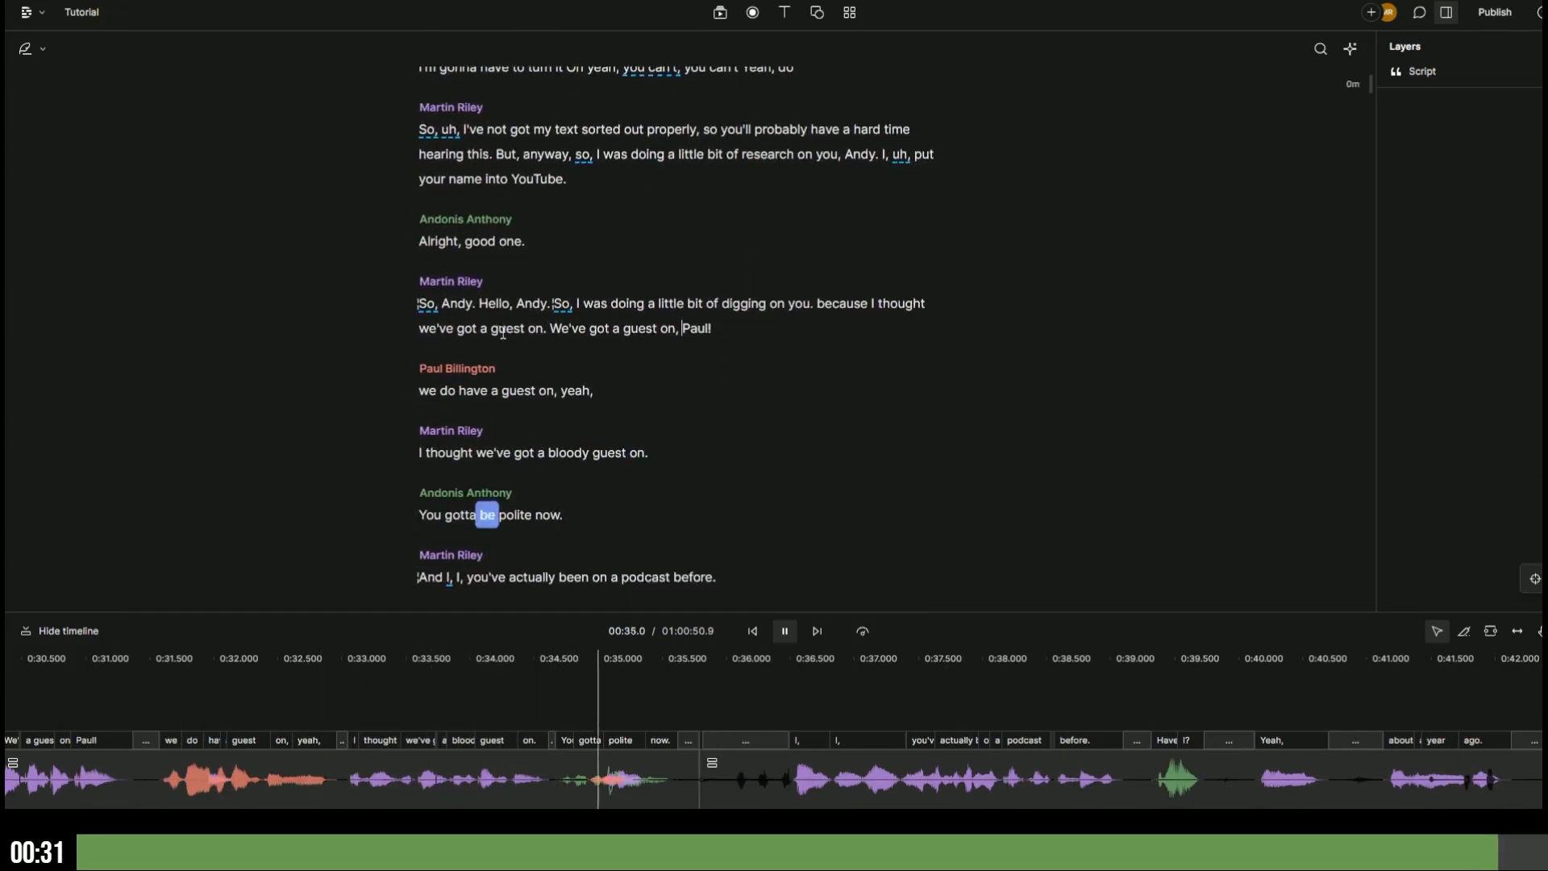
scroll(503, 338, "up", 2)
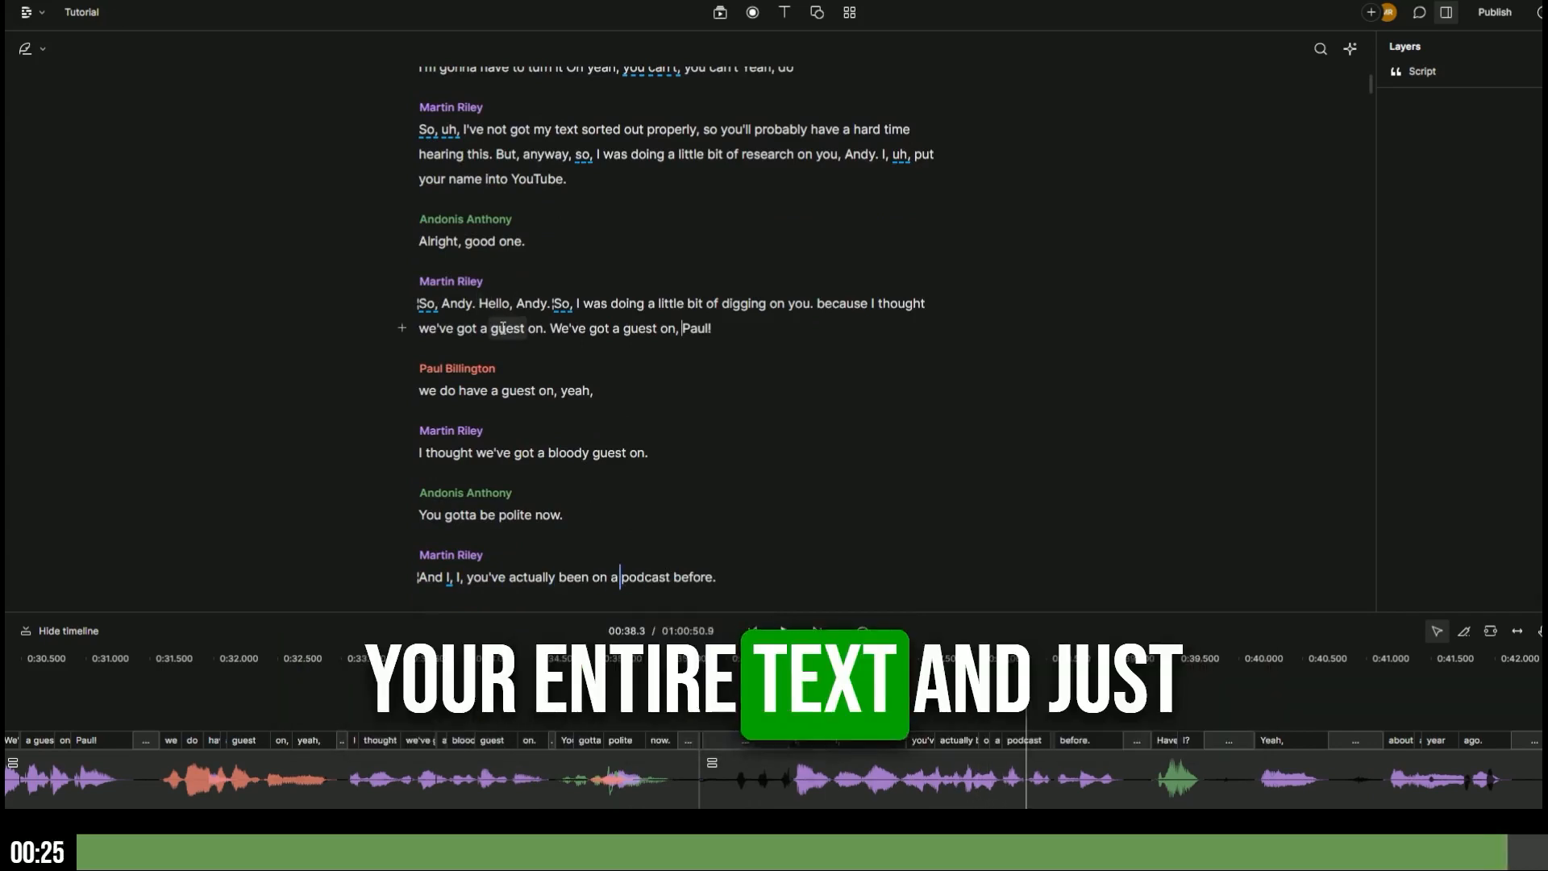
scroll(504, 328, "up", 5)
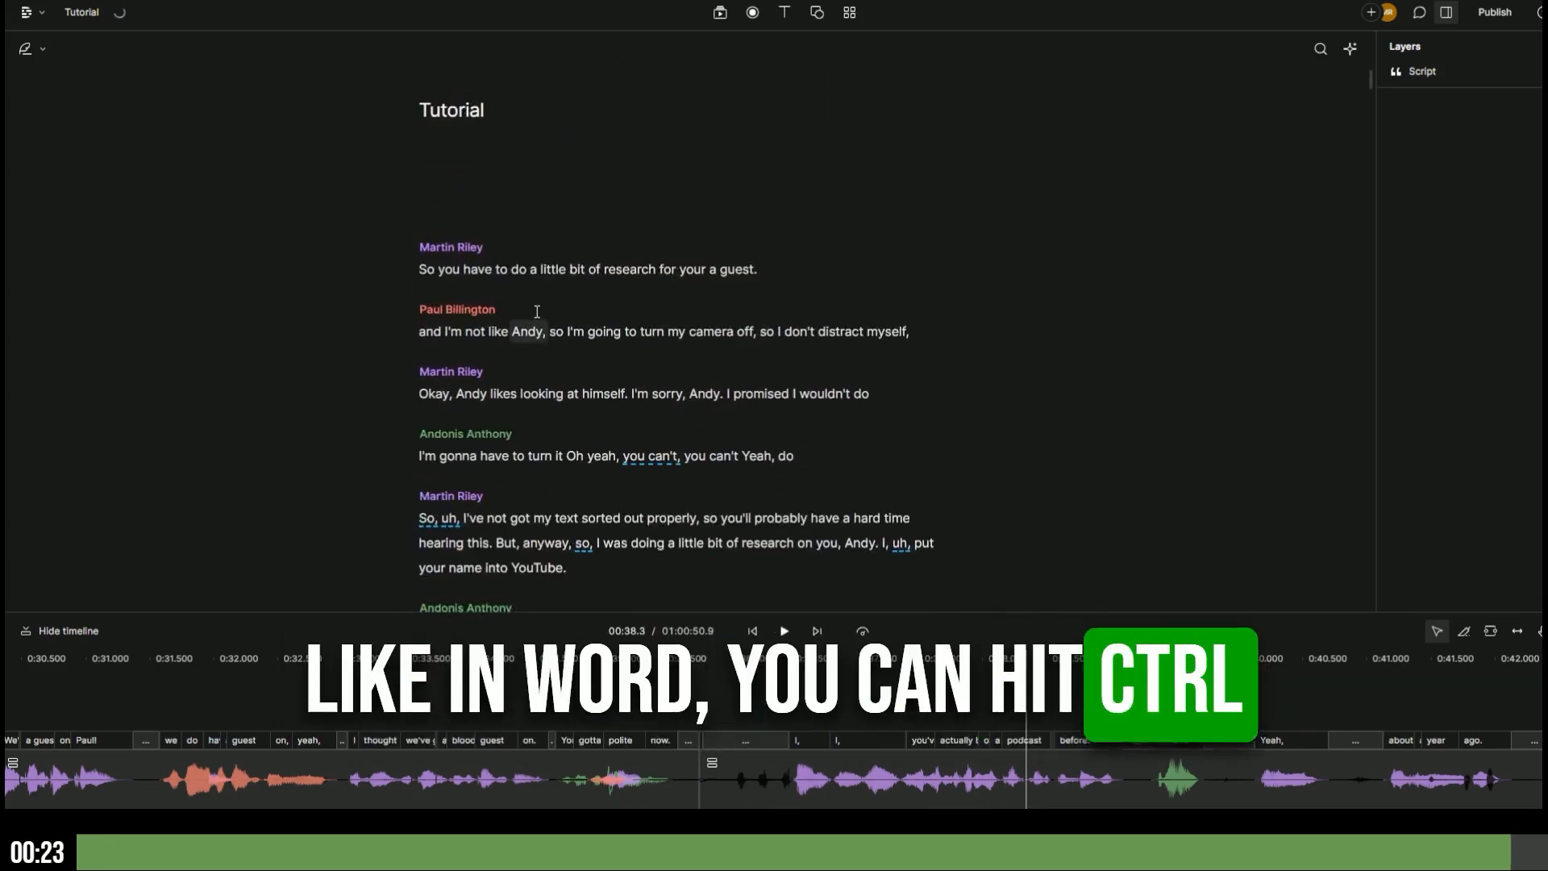
- Undo both the paste and the cut, then scroll through the restored script
key("ctrl+z")
key("ctrl+z")
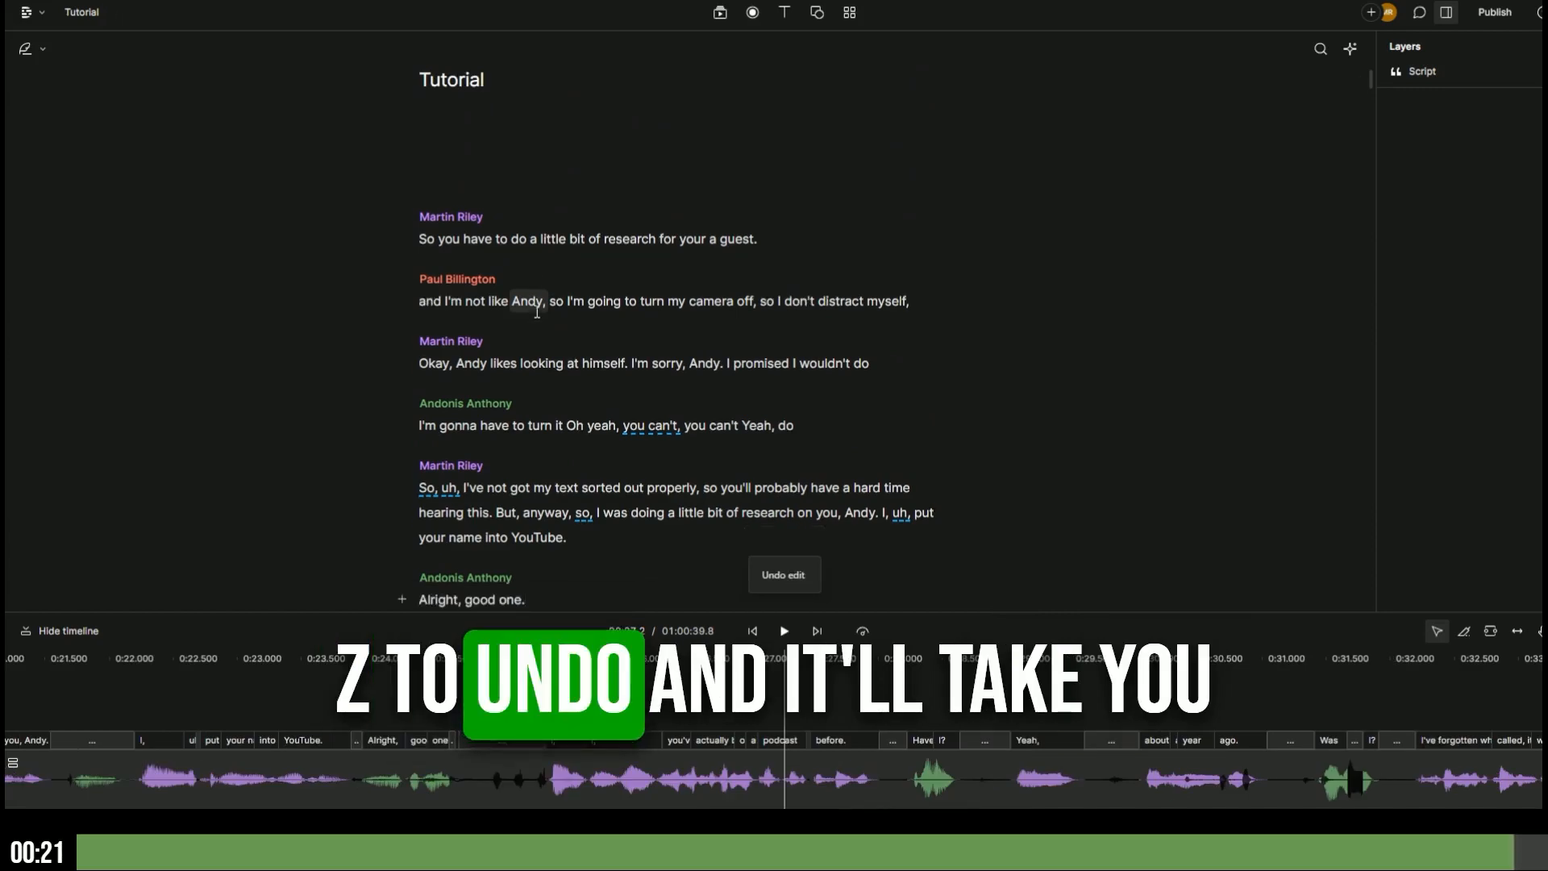
key("ctrl+z")
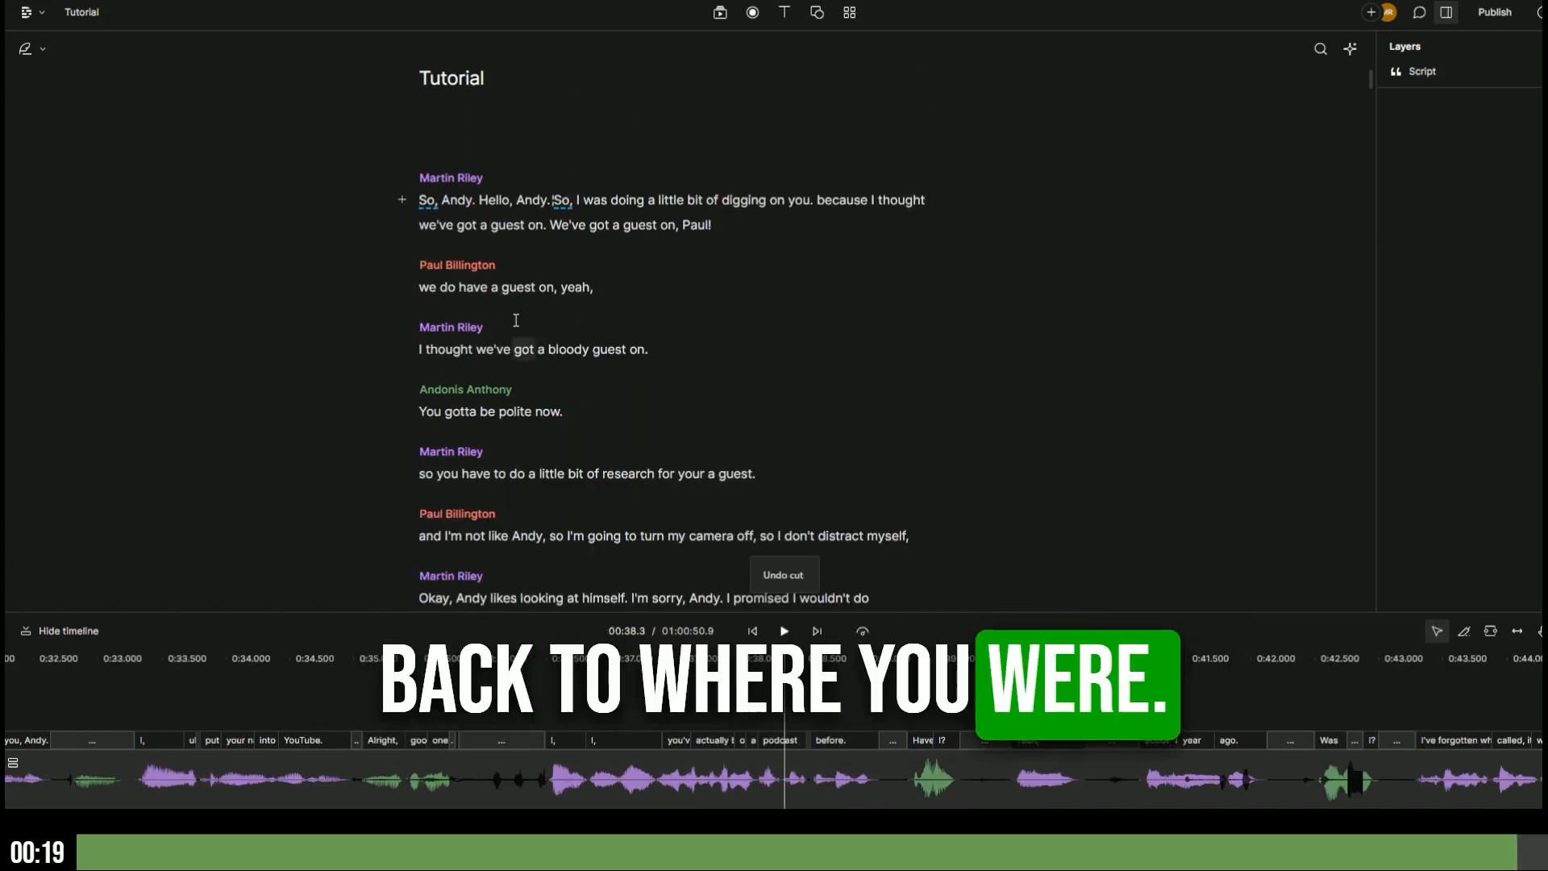
scroll(516, 321, "down", 3)
scroll(516, 322, "up", 3)
scroll(512, 326, "down", 3)
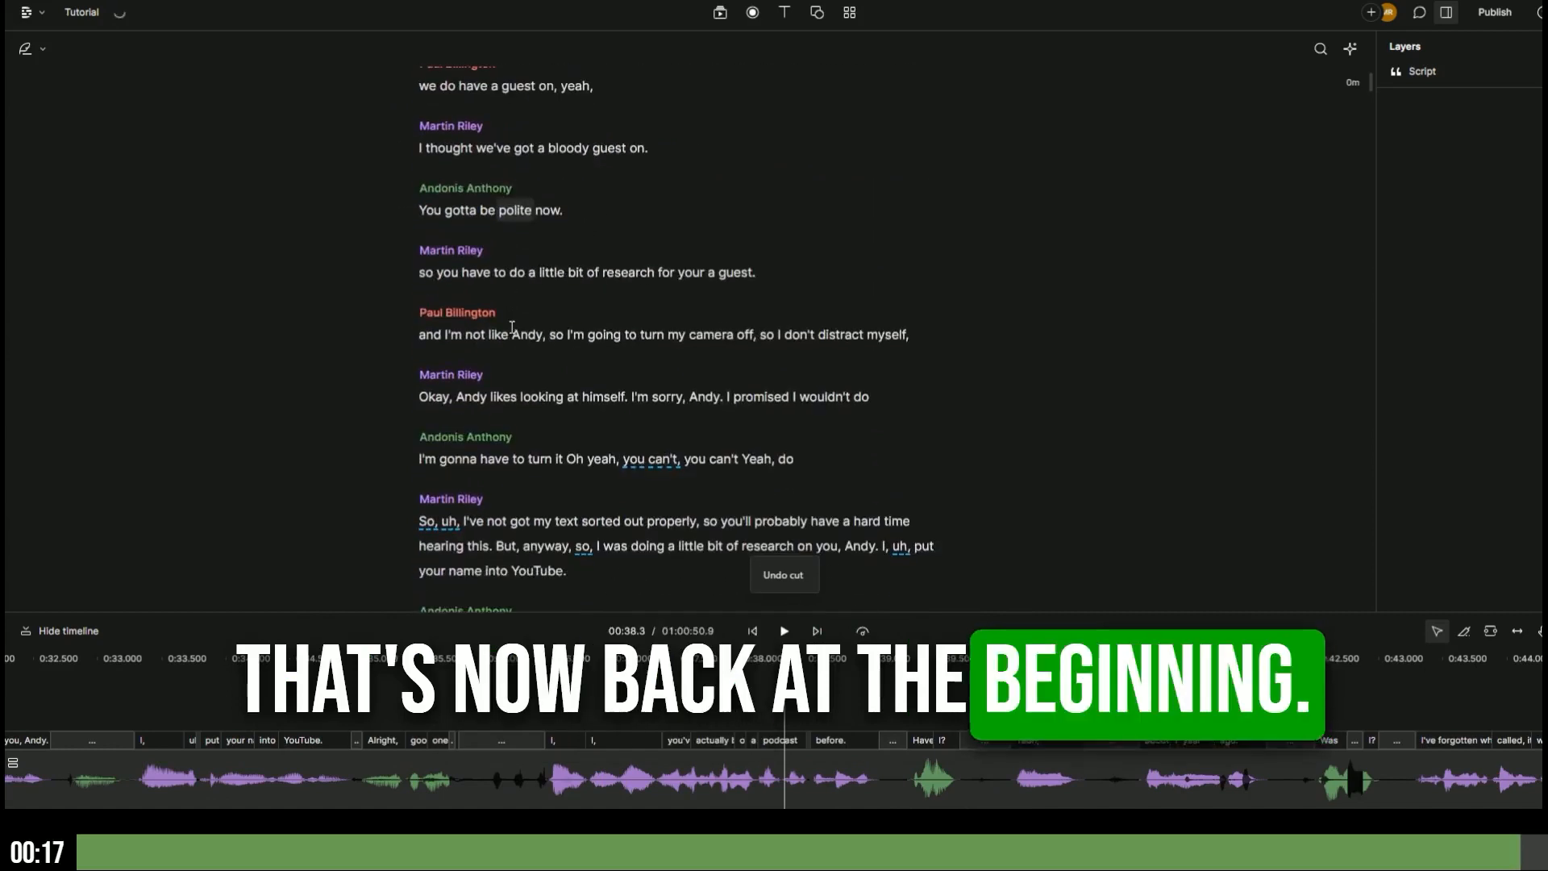
scroll(513, 327, "down", 5)
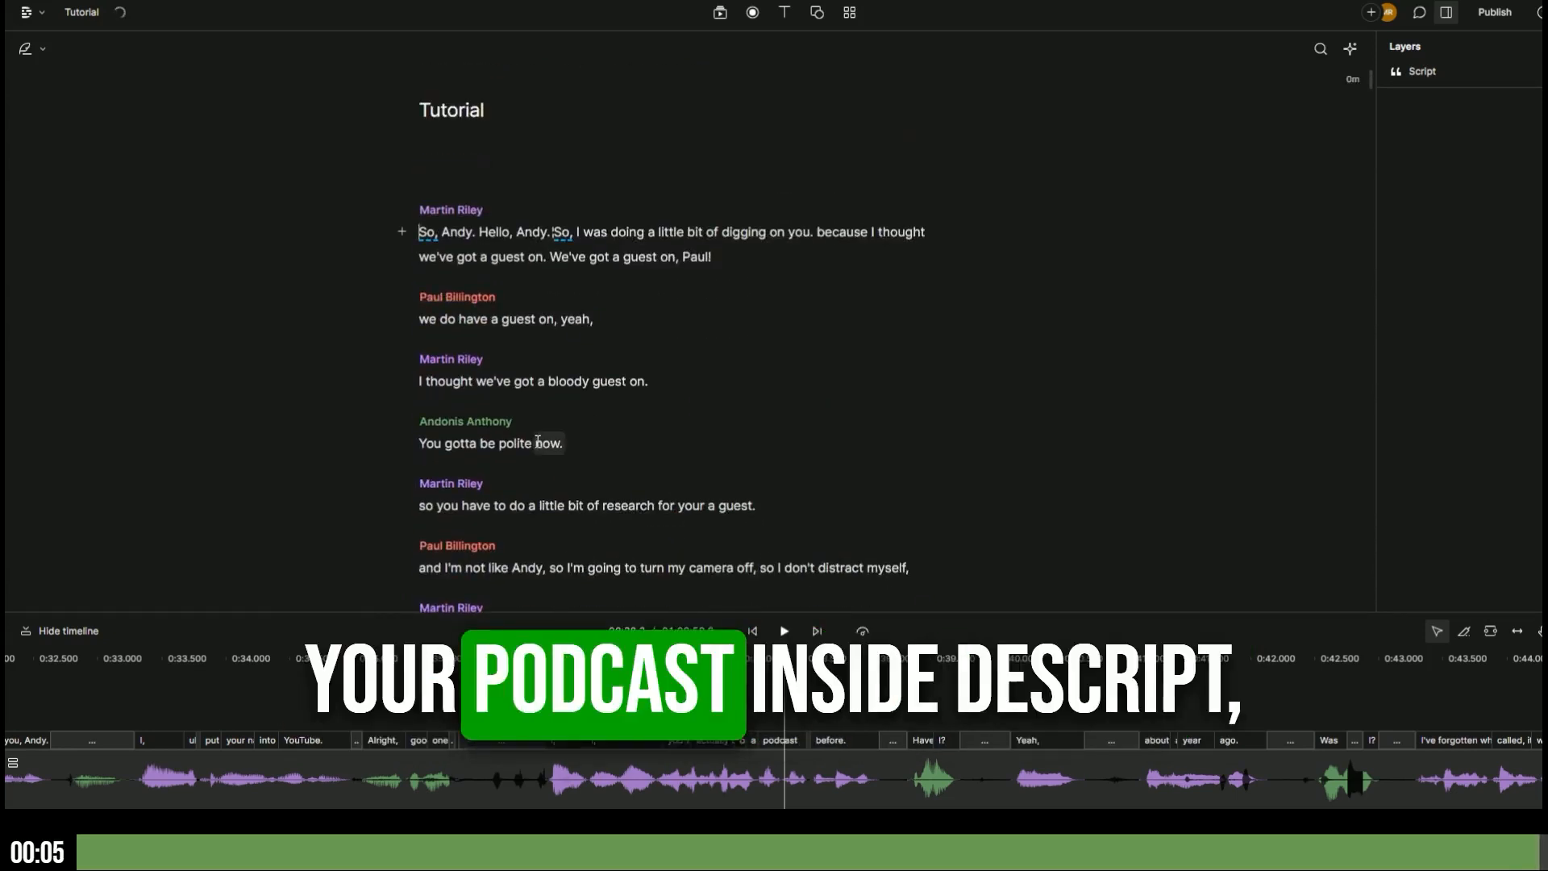
scroll(529, 440, "down", 3)
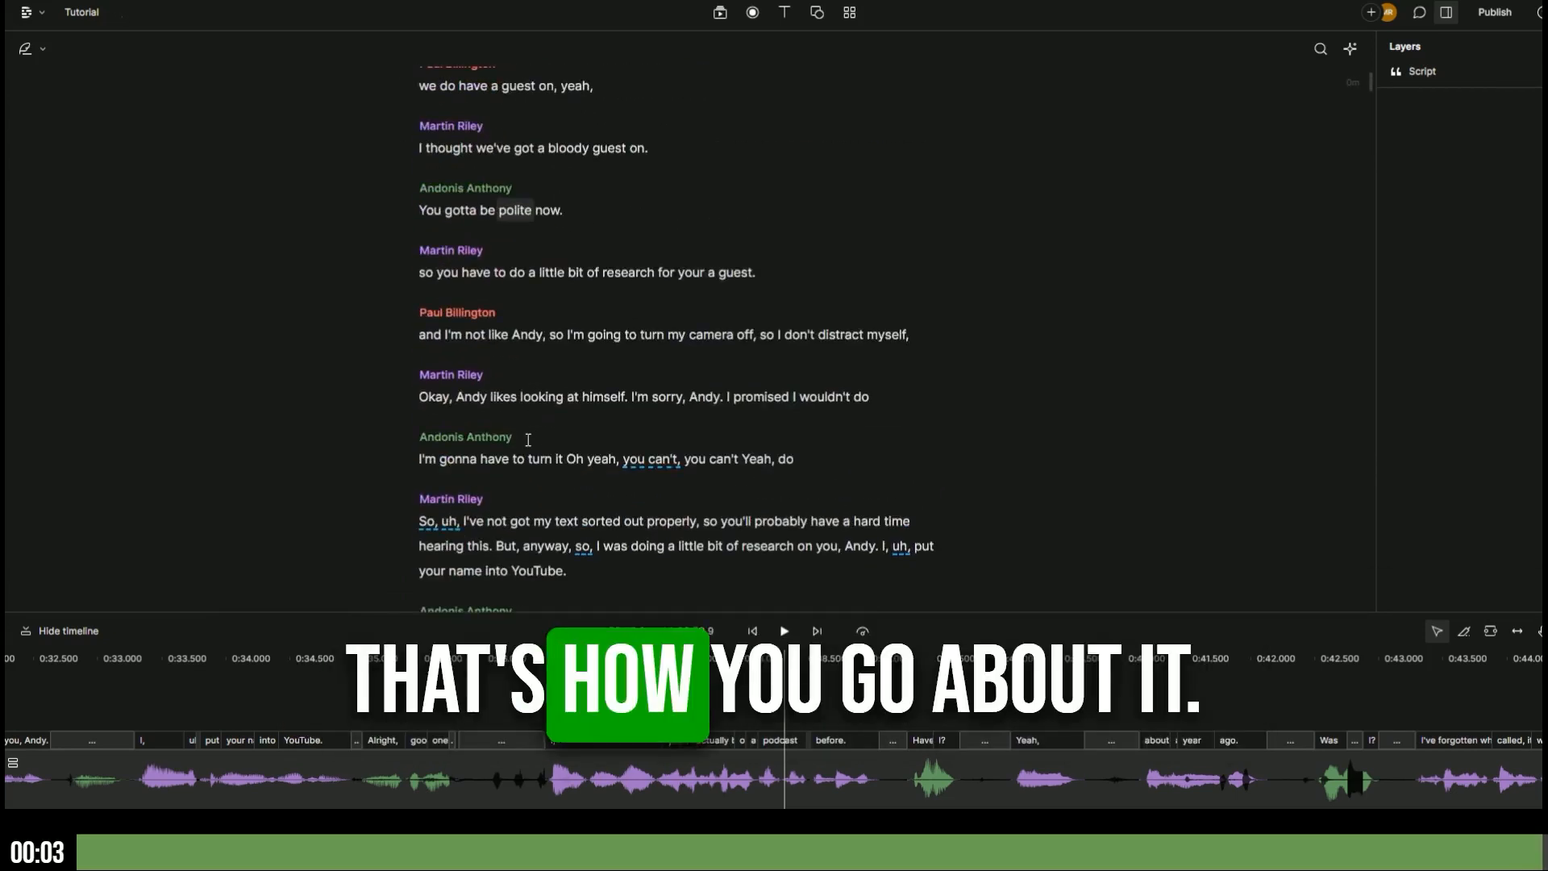
scroll(528, 439, "down", 5)
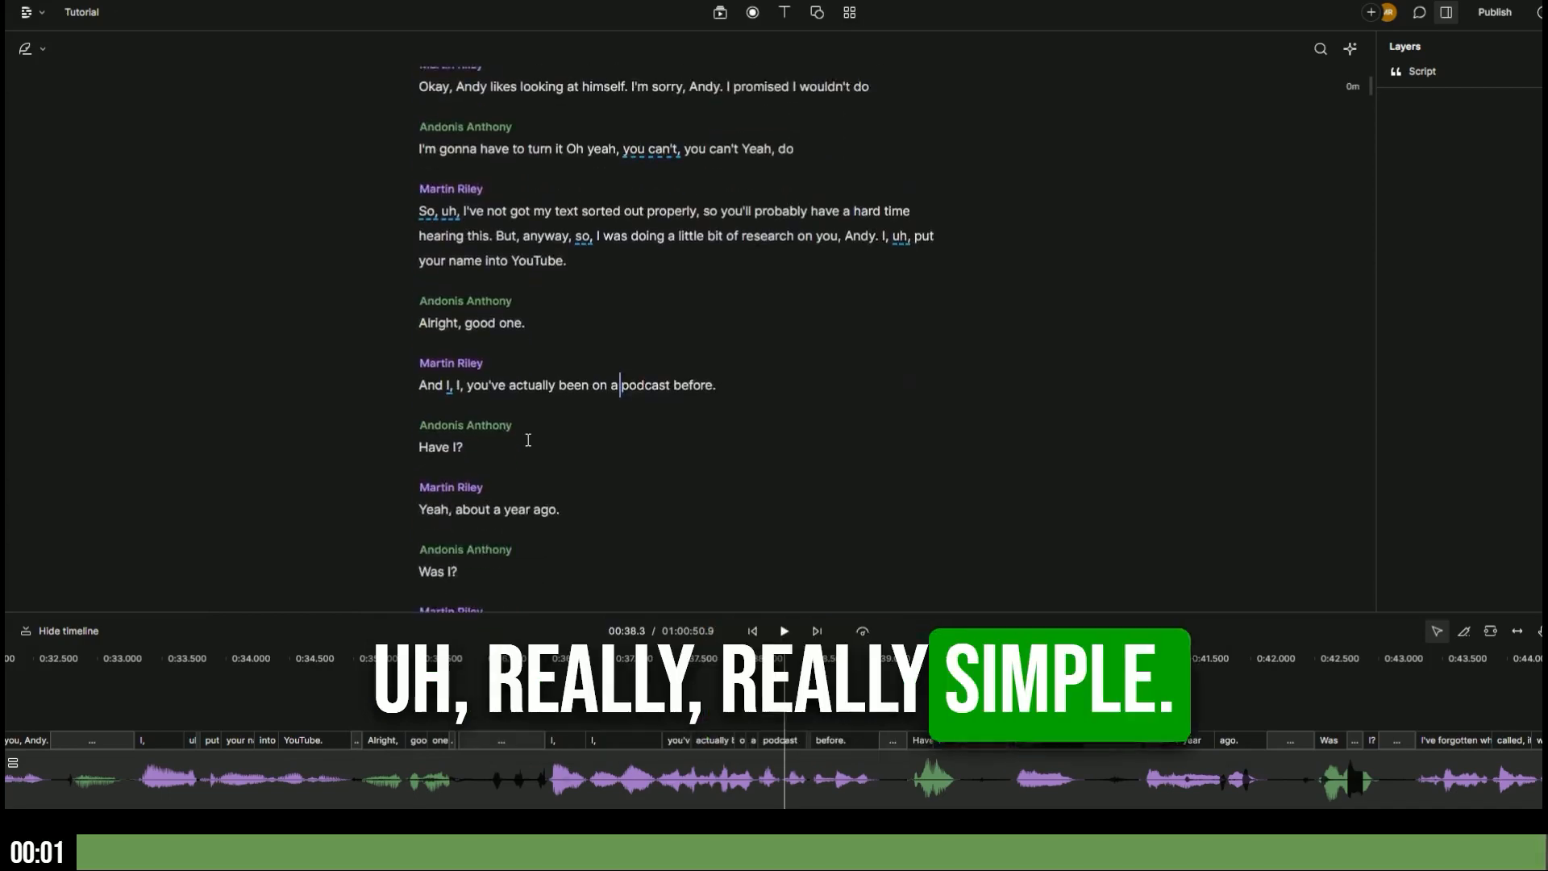